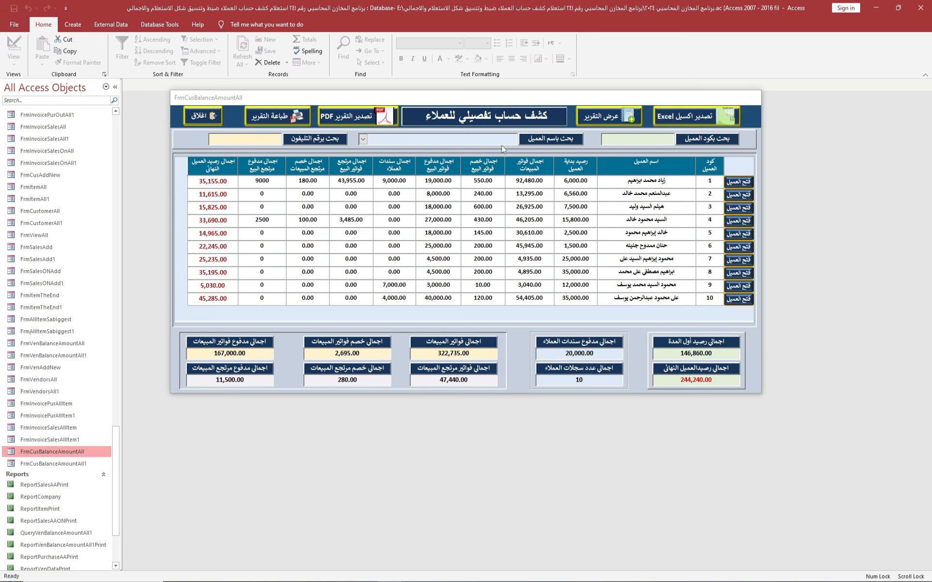
Step: Try the Excel export of the customer statement in Excel 97 - Excel 2003 Workbook format, and open the report preview
{"action": "left_click", "coordinate": [700, 122]}
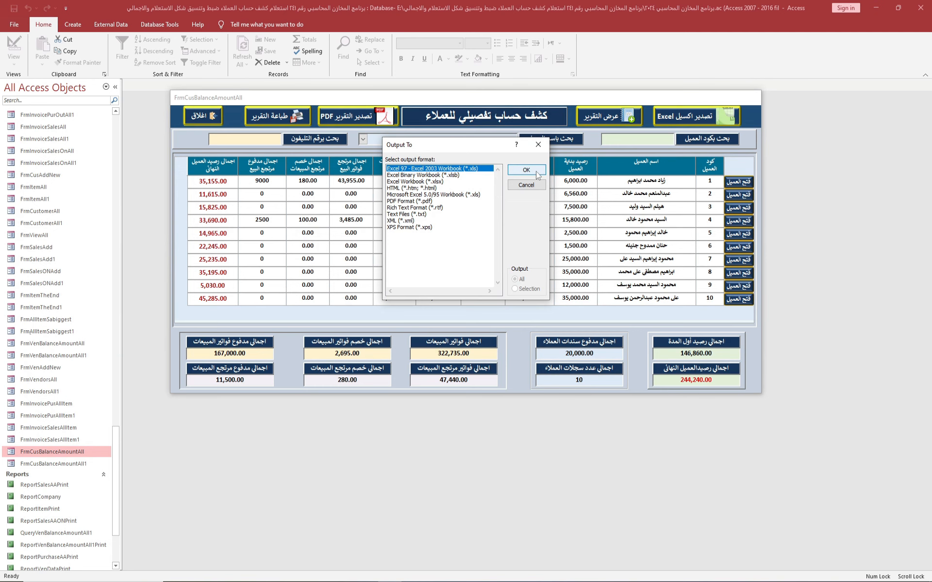
{"action": "left_click", "coordinate": [539, 171]}
{"action": "left_click", "coordinate": [610, 122]}
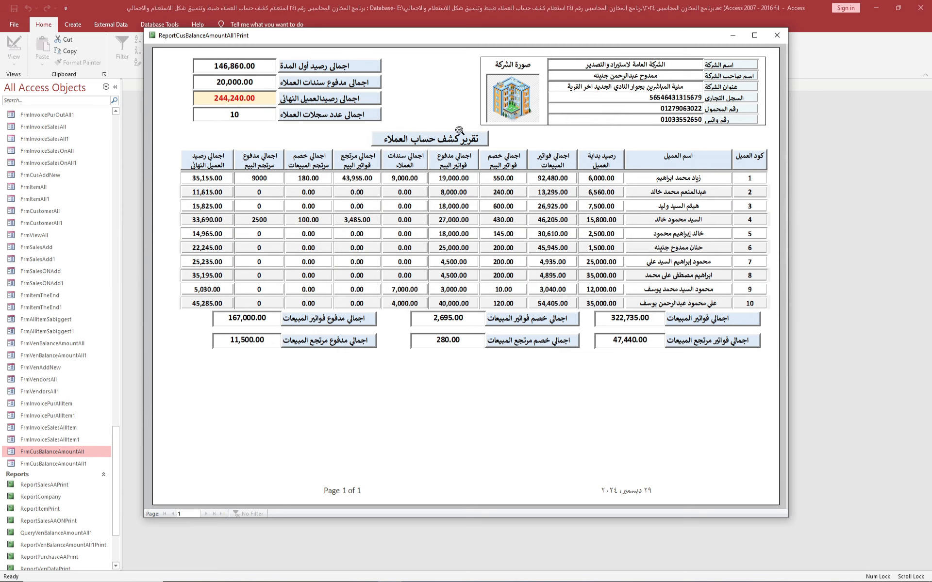
Step: Check the report's print dialog and the form's PDF export dialog, cancelling both without producing any output
{"action": "right_click", "coordinate": [434, 102]}
{"action": "left_click", "coordinate": [456, 201]}
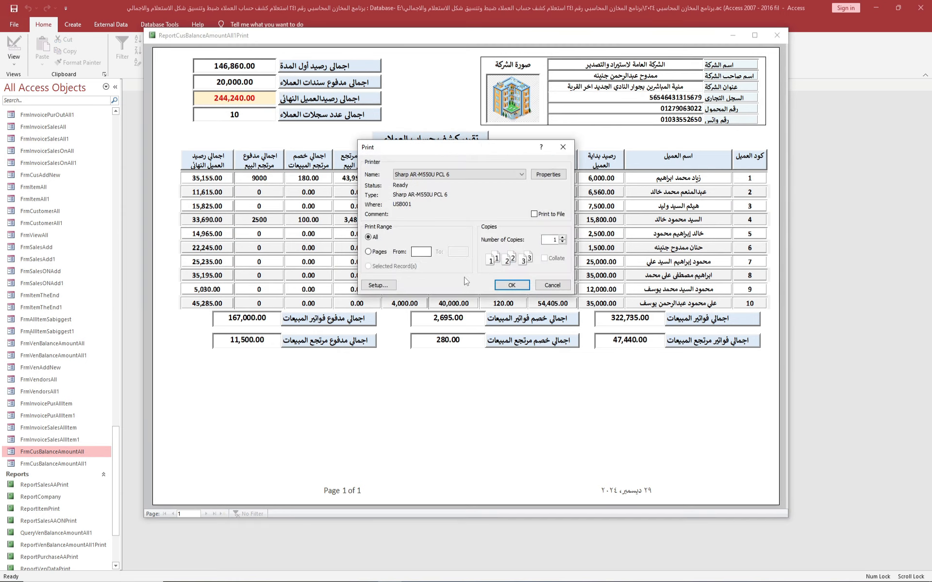
{"action": "triple_click", "coordinate": [562, 237]}
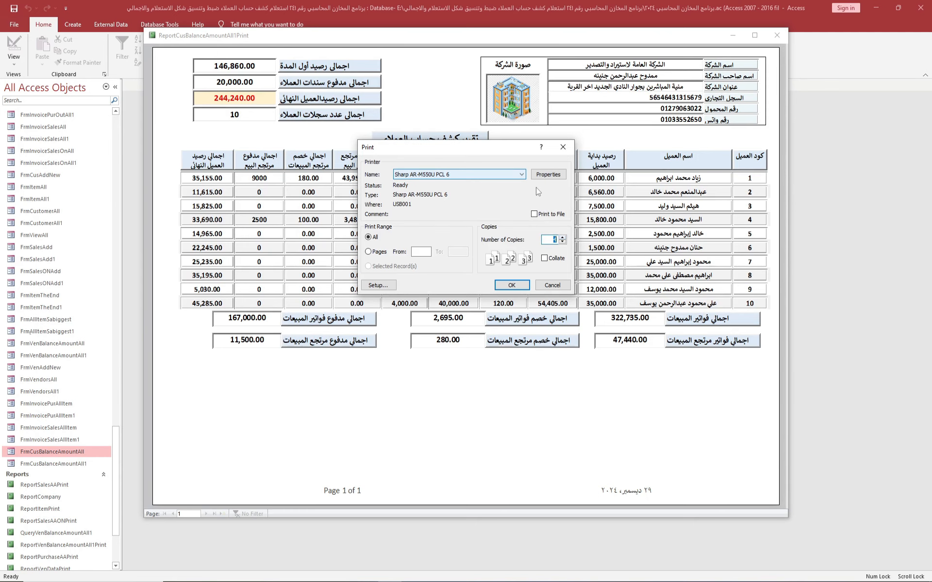
{"action": "left_click", "coordinate": [553, 285]}
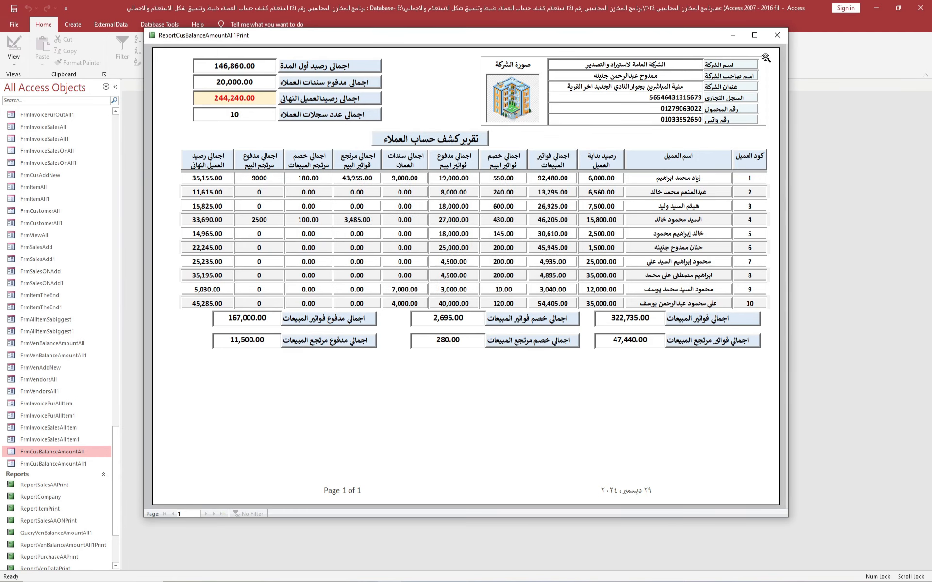
{"action": "left_click", "coordinate": [777, 35]}
{"action": "left_click", "coordinate": [384, 115]}
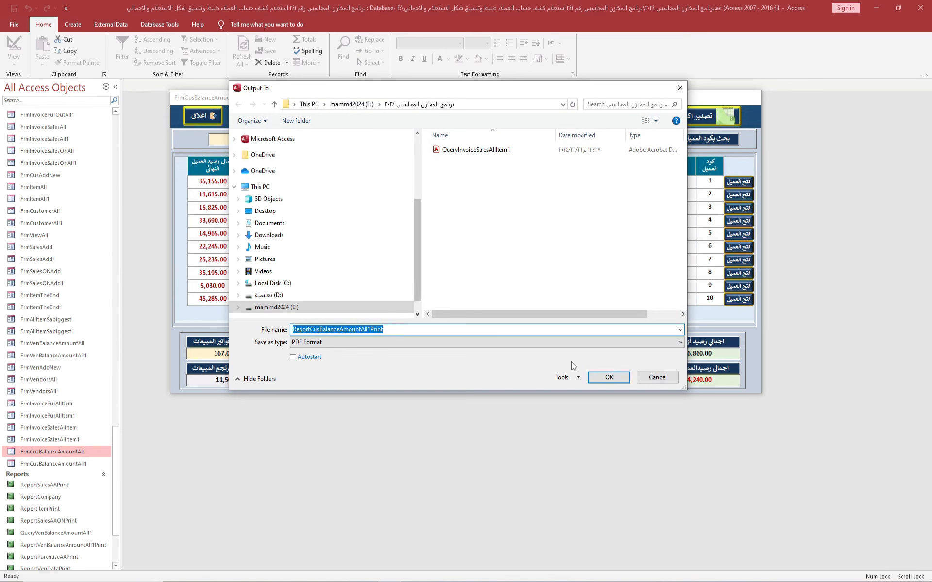
{"action": "left_click", "coordinate": [657, 377]}
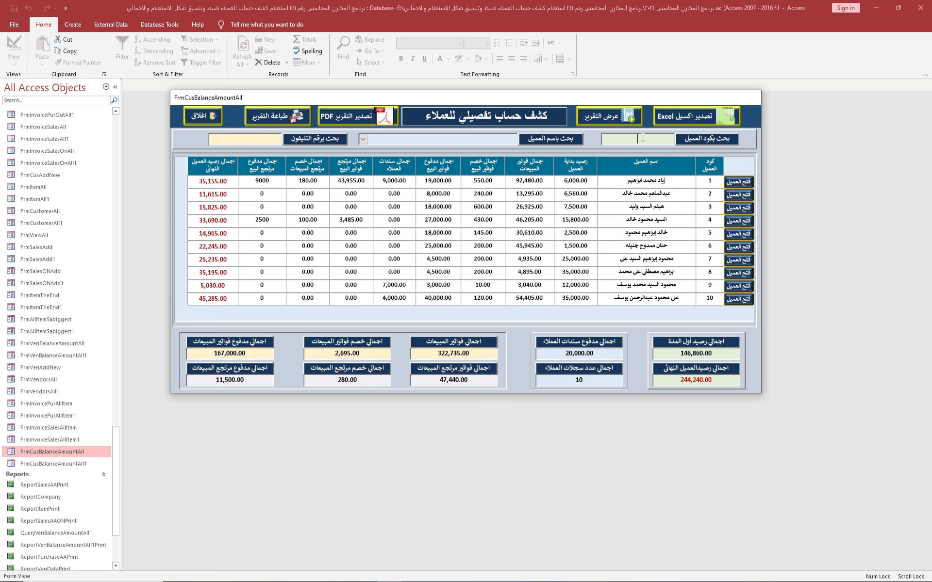
Step: Filter the customer statement by customer code 5, and by several different customer names in the name search
{"action": "type", "text": "5"}
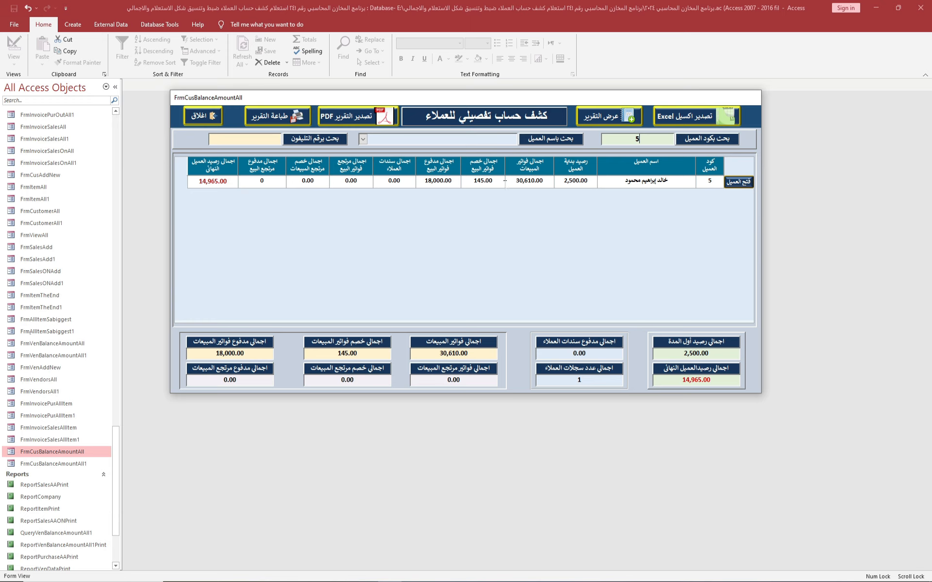
{"action": "left_click", "coordinate": [409, 183]}
{"action": "left_click", "coordinate": [363, 139]}
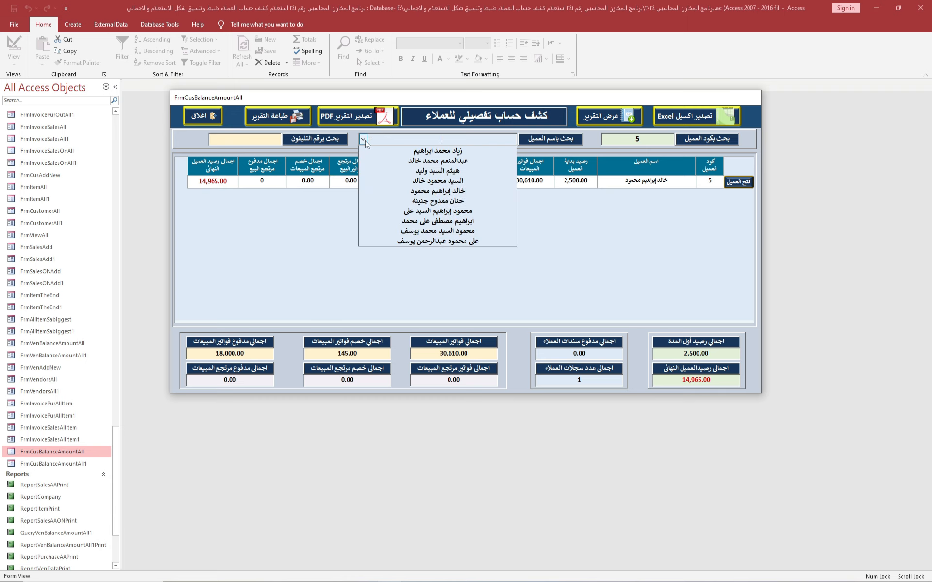
{"action": "left_click", "coordinate": [436, 181]}
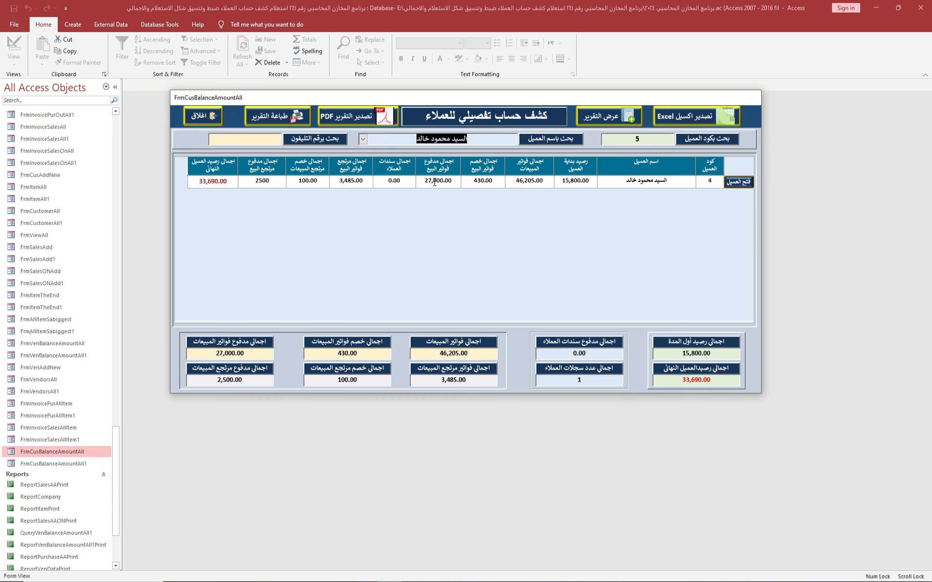
{"action": "left_click", "coordinate": [363, 139]}
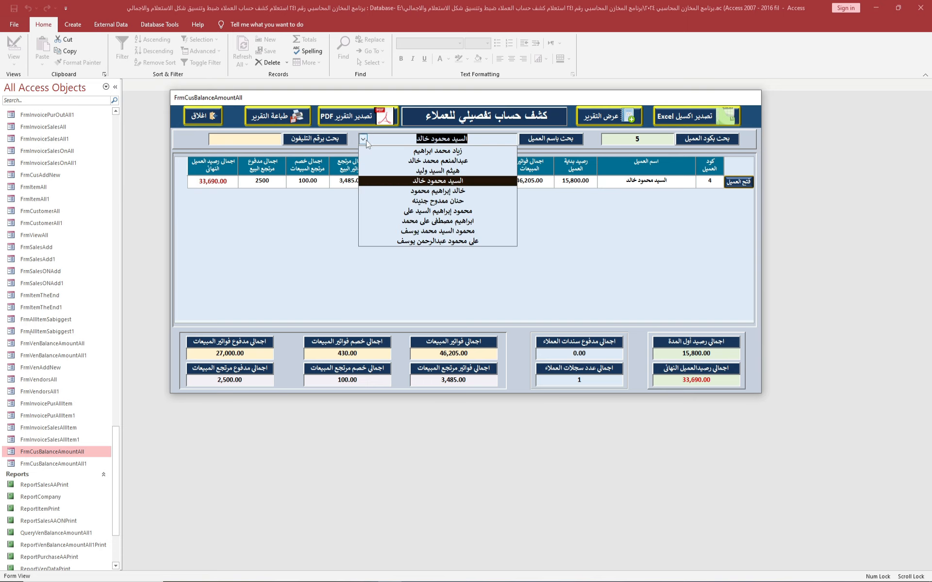
{"action": "left_click", "coordinate": [419, 163]}
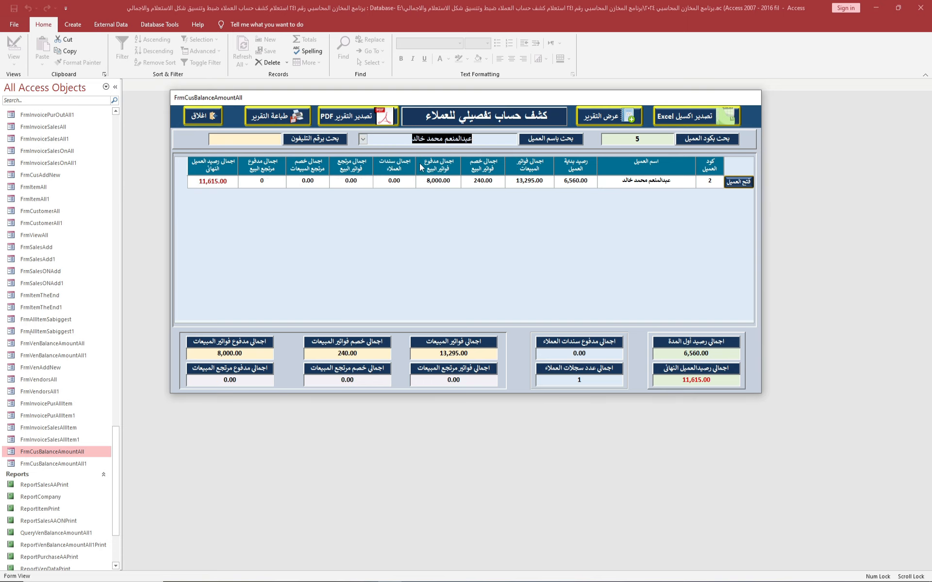
{"action": "left_click", "coordinate": [363, 139]}
{"action": "left_click", "coordinate": [427, 223]}
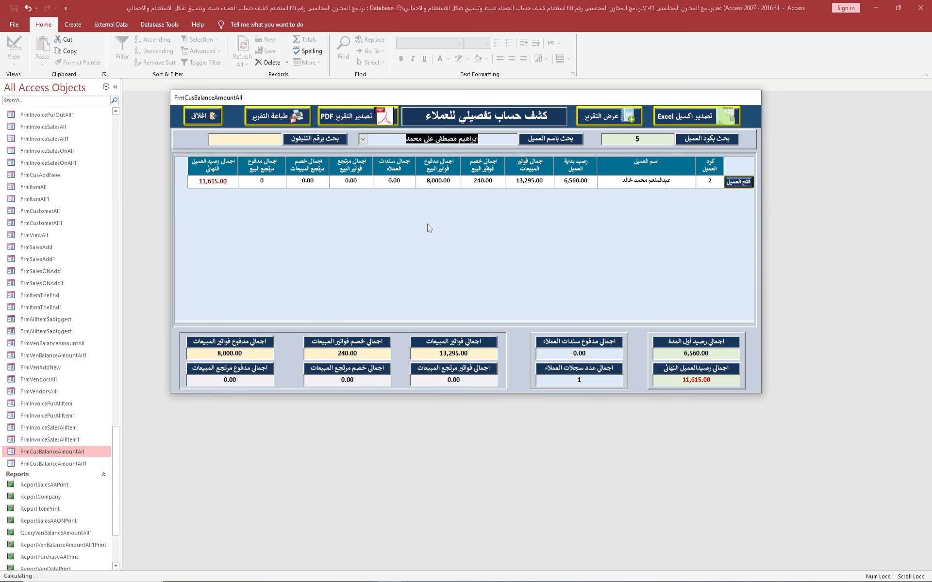
{"action": "left_click", "coordinate": [363, 138]}
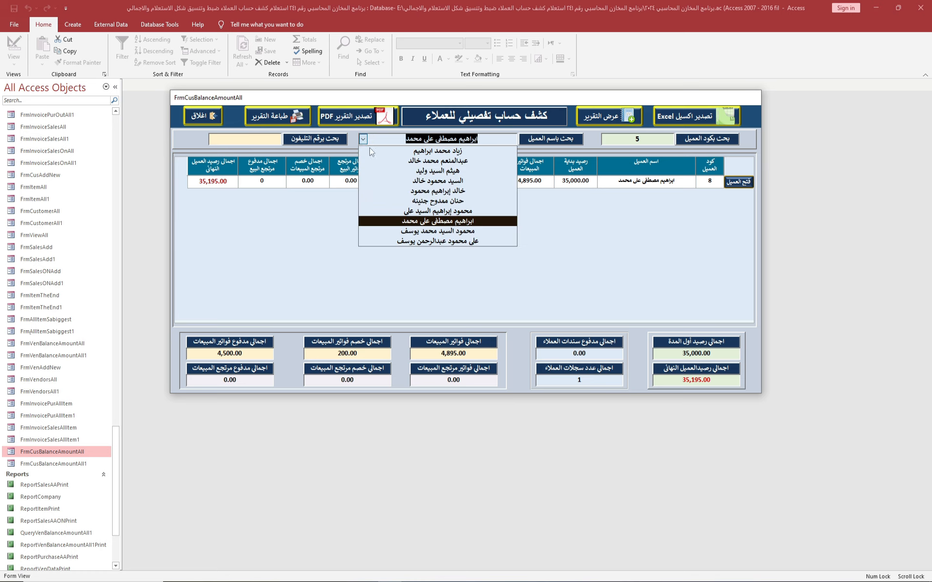
{"action": "left_click", "coordinate": [386, 176]}
Step: Try the telephone number search with the prefix 010, and clear the search to list all customers
{"action": "left_click", "coordinate": [253, 141]}
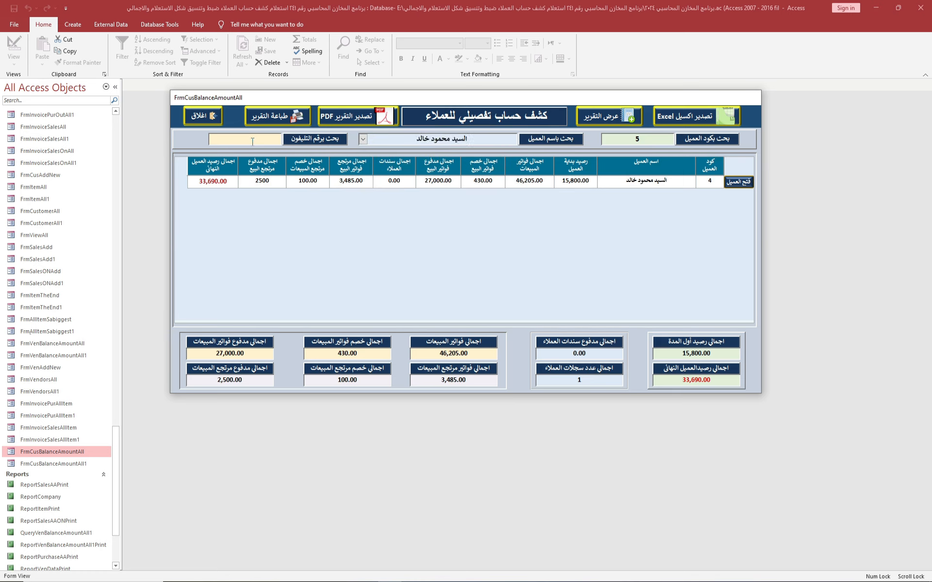
{"action": "type", "text": "010"}
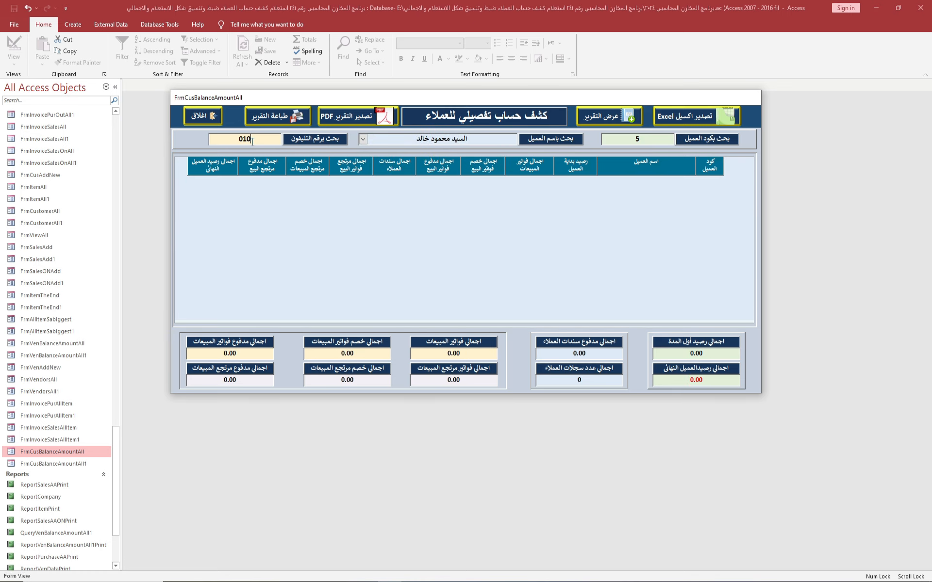
{"action": "key", "text": "BackSpace"}
{"action": "type", "text": "6"}
{"action": "key", "text": "BackSpace"}
{"action": "key", "text": "BackSpace"}
{"action": "key", "text": "BackSpace"}
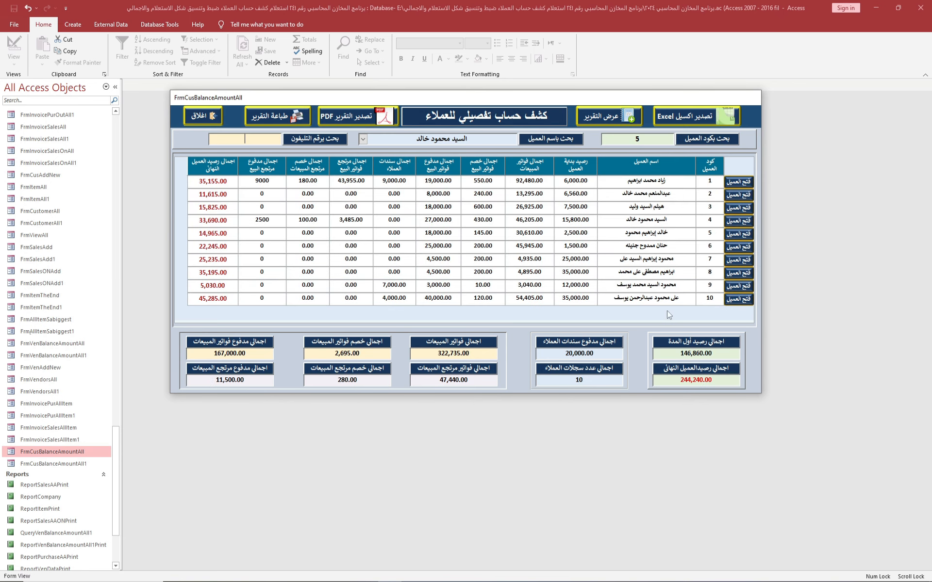
Step: Filter the statement by customer code 1 and examine the opening balance, invoice, discount and payment columns
{"action": "double_click", "coordinate": [642, 140]}
{"action": "type", "text": "1"}
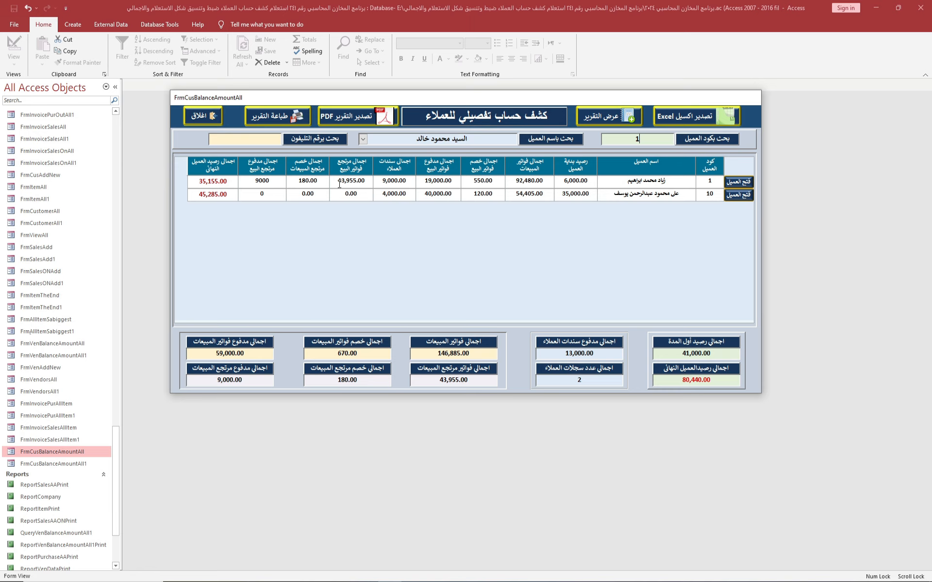
{"action": "left_click", "coordinate": [496, 181]}
{"action": "left_click", "coordinate": [462, 194]}
{"action": "left_click_drag", "start_coordinate": [456, 181], "coordinate": [435, 180]}
{"action": "left_click", "coordinate": [417, 193]}
{"action": "left_click_drag", "start_coordinate": [558, 183], "coordinate": [602, 193]}
{"action": "left_click", "coordinate": [543, 183]}
{"action": "left_click", "coordinate": [513, 196]}
Step: Open the customer data cards for codes 10 and 1 from their rows in the filtered statement
{"action": "left_click", "coordinate": [738, 195]}
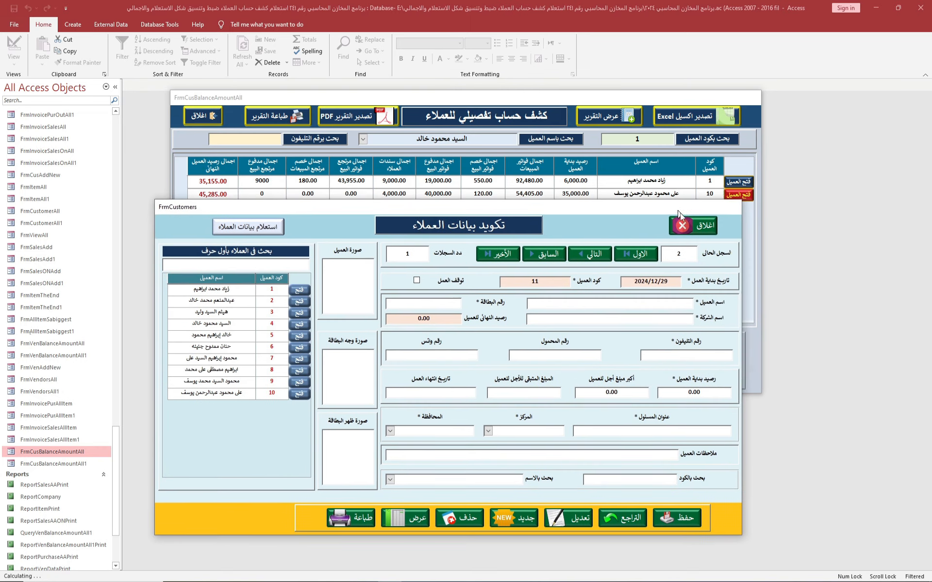
{"action": "left_click", "coordinate": [738, 198]}
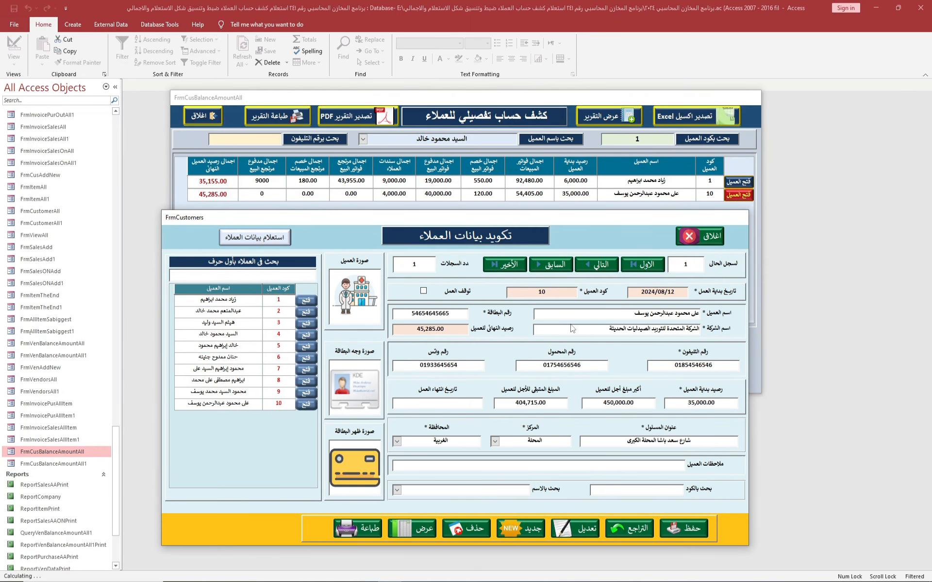
{"action": "left_click", "coordinate": [738, 184]}
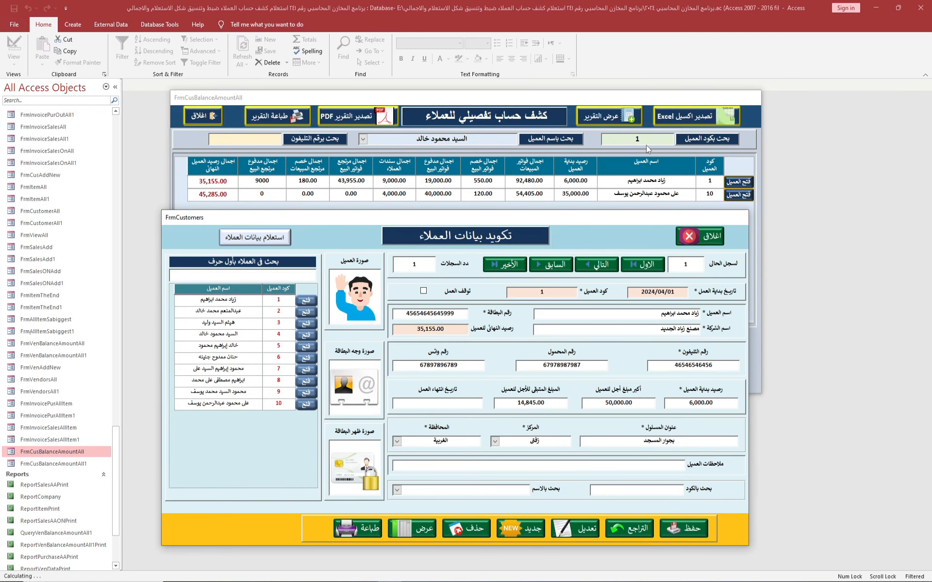
Step: Clear the customer code search, and view the data cards for customer codes 8 and 4 before closing the customers form
{"action": "left_click", "coordinate": [626, 141]}
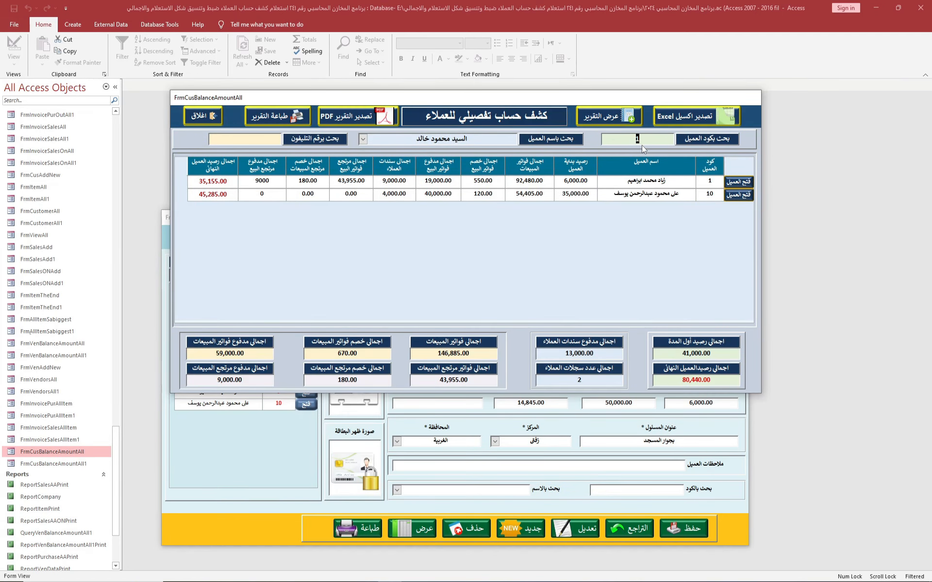
{"action": "key", "text": "BackSpace"}
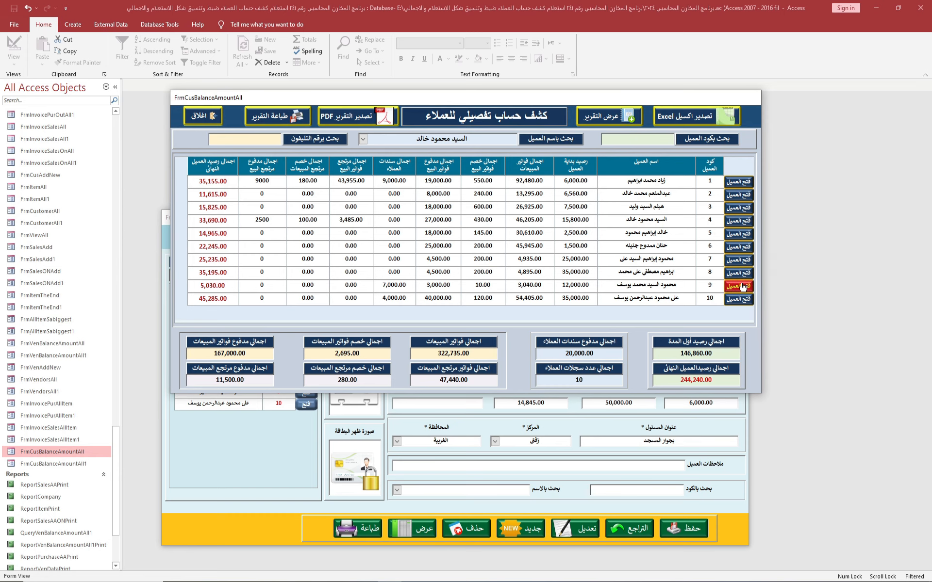
{"action": "left_click", "coordinate": [743, 286]}
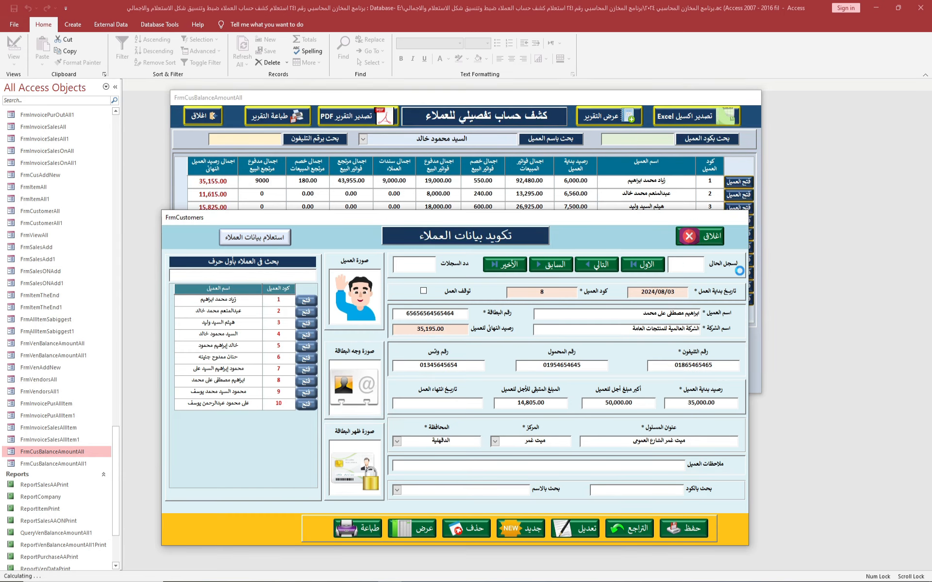
{"action": "left_click_drag", "start_coordinate": [702, 221], "coordinate": [666, 209]}
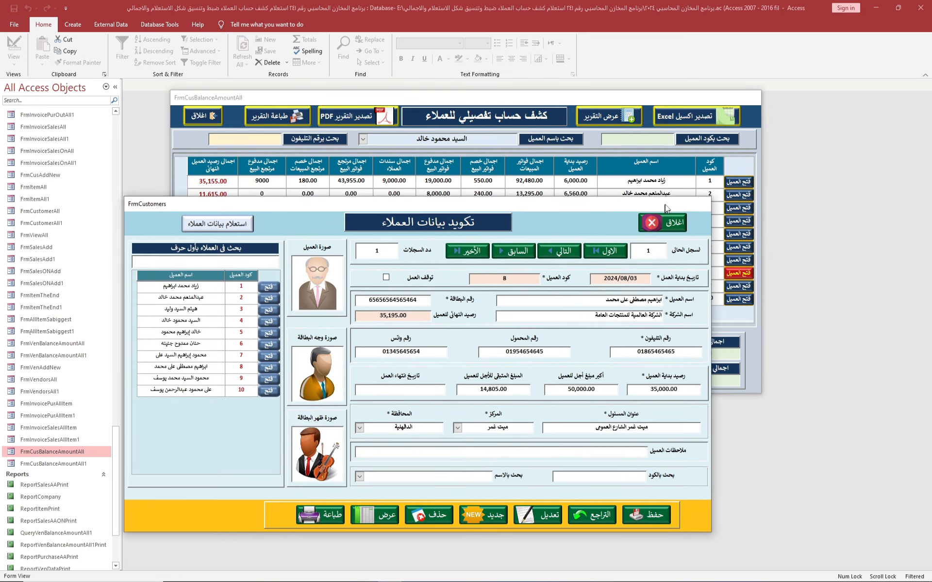
{"action": "left_click", "coordinate": [730, 221]}
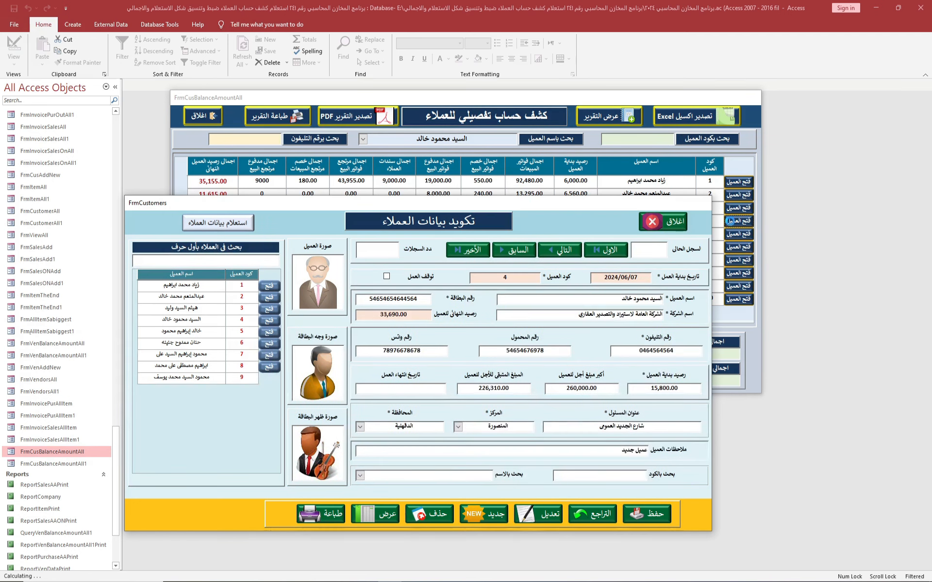
{"action": "left_click_drag", "start_coordinate": [661, 206], "coordinate": [715, 184]}
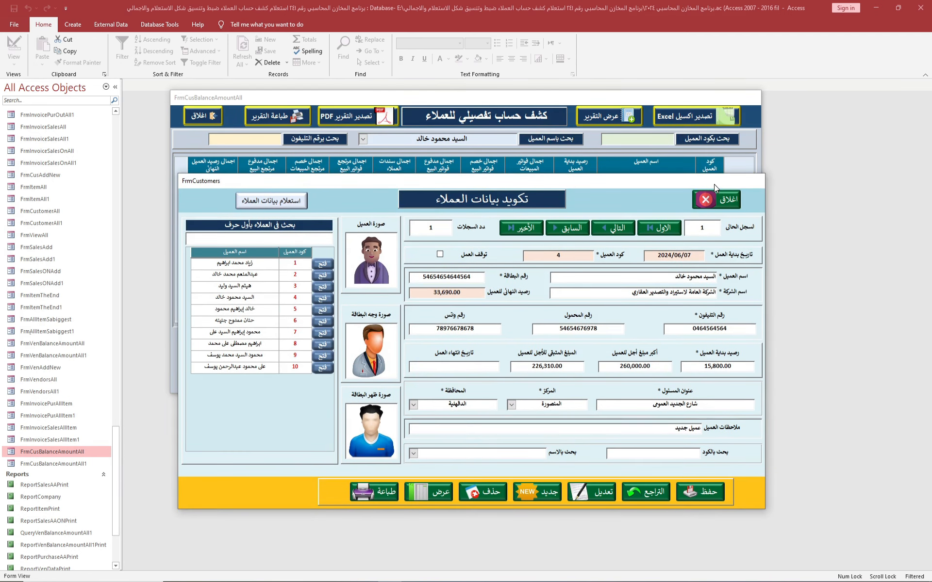
{"action": "left_click", "coordinate": [717, 200]}
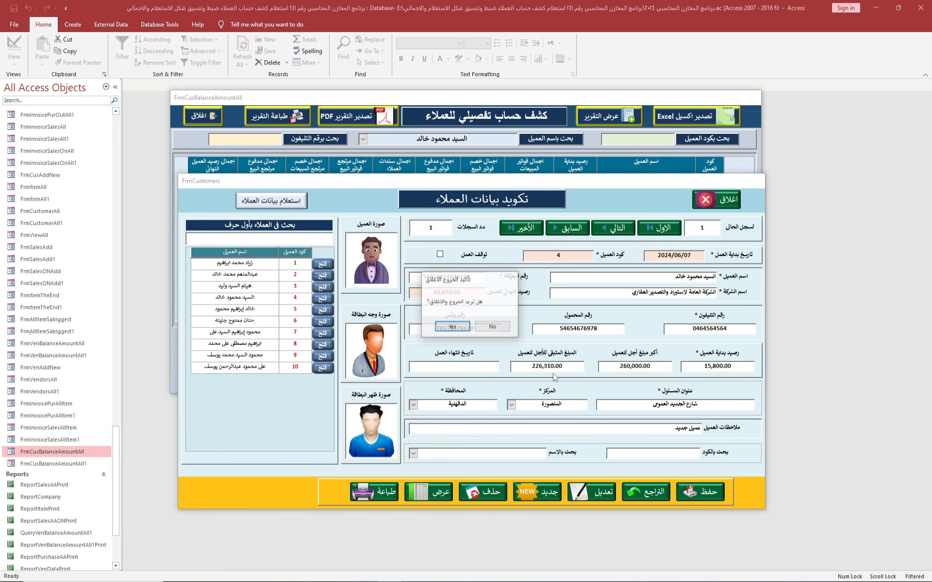
{"action": "left_click", "coordinate": [463, 326]}
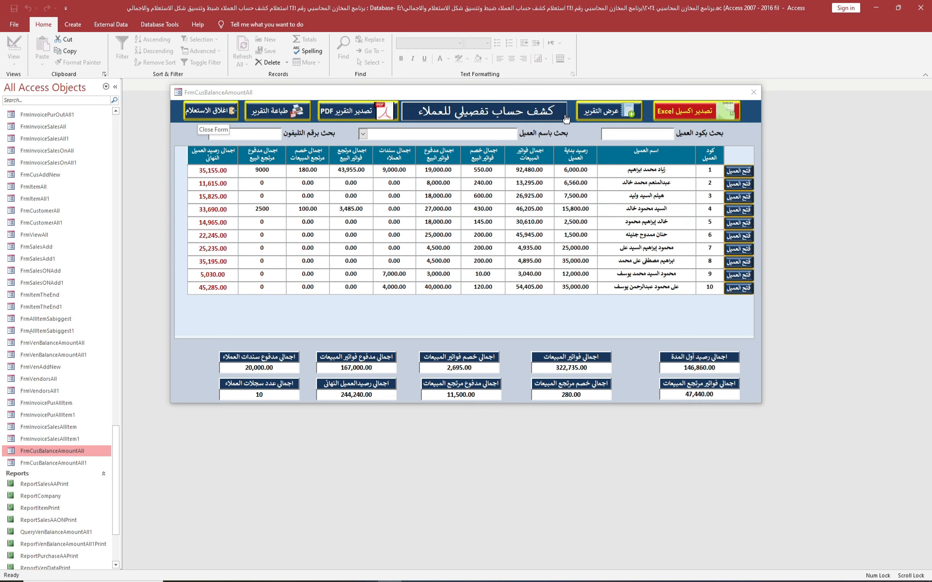
Step: In Design View, set the Control Box and Close Button properties of FrmCusBalanceAmountAll to No and save the form
{"action": "left_click", "coordinate": [749, 145]}
{"action": "left_click", "coordinate": [772, 171]}
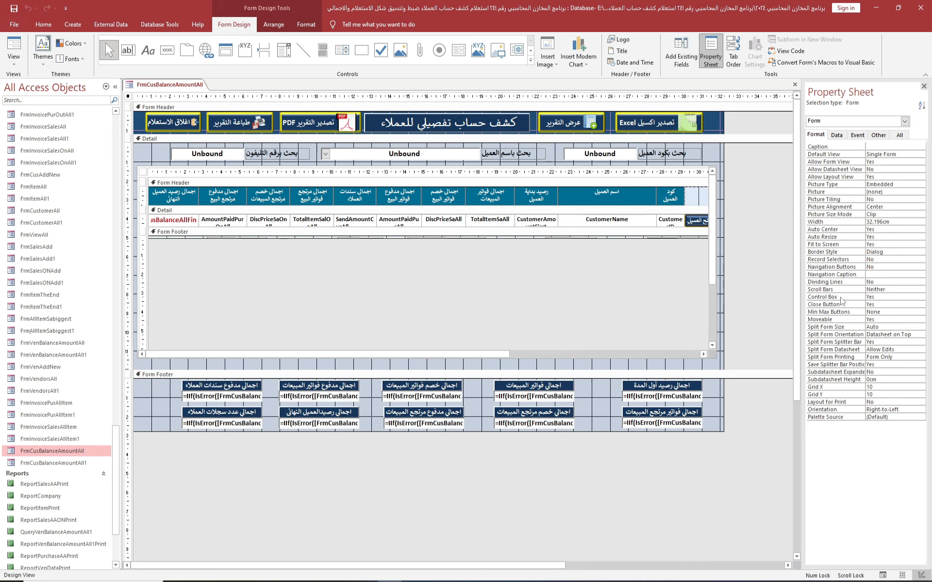
{"action": "double_click", "coordinate": [875, 297]}
{"action": "double_click", "coordinate": [878, 304]}
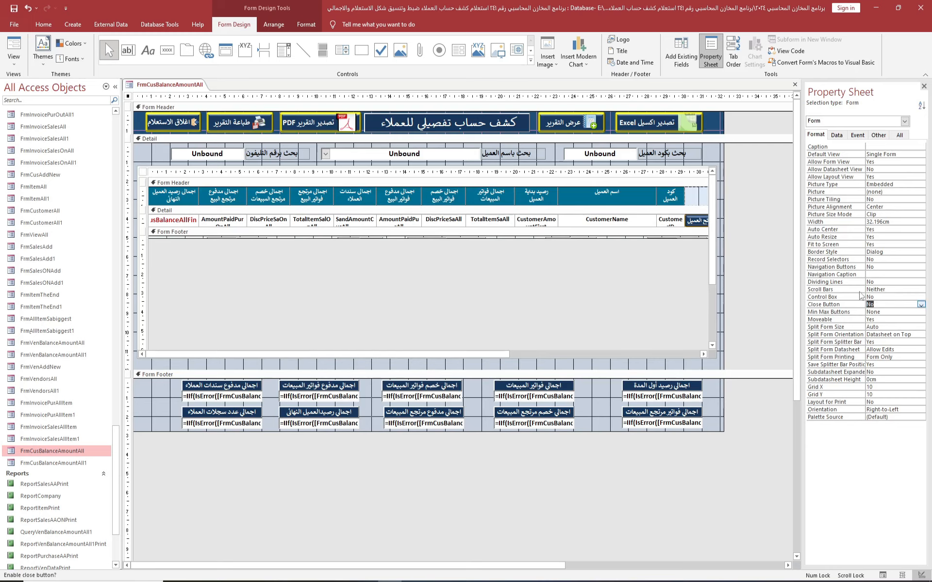
{"action": "left_click", "coordinate": [795, 85]}
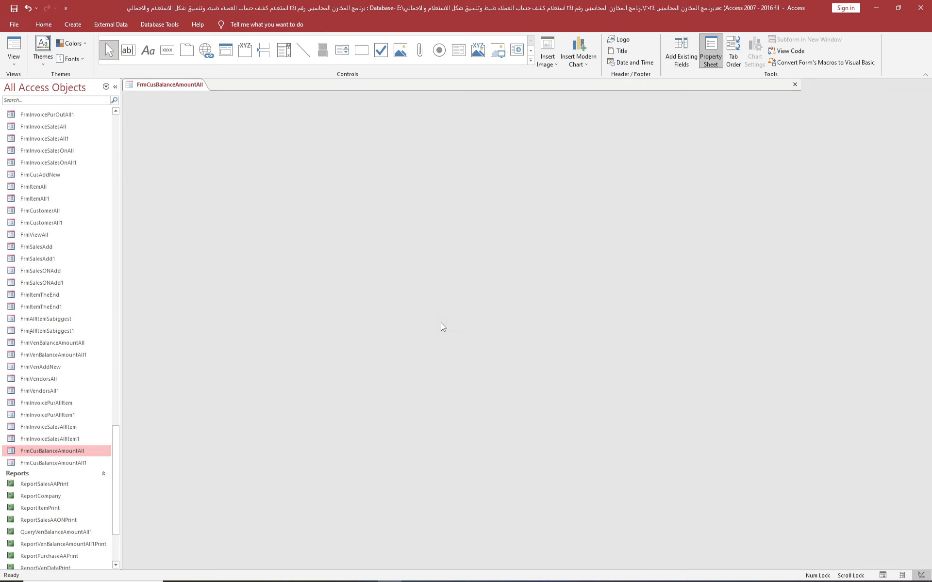
{"action": "left_click", "coordinate": [429, 323]}
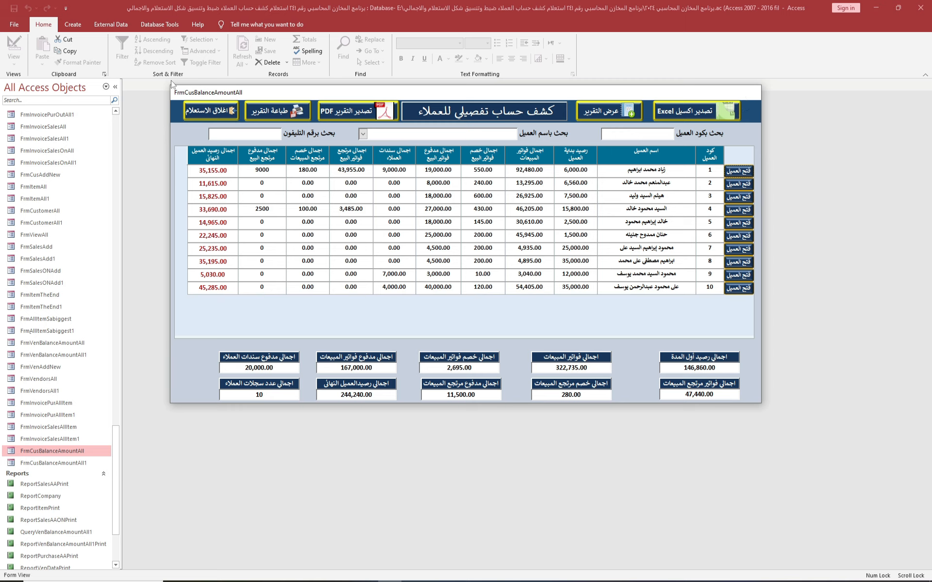
Step: Reopen FrmCusBalanceAmountAll in Design View and shorten the close button's caption in the form header to "اغلاق"
{"action": "left_click", "coordinate": [220, 112]}
{"action": "right_click", "coordinate": [193, 133]}
{"action": "left_click", "coordinate": [213, 159]}
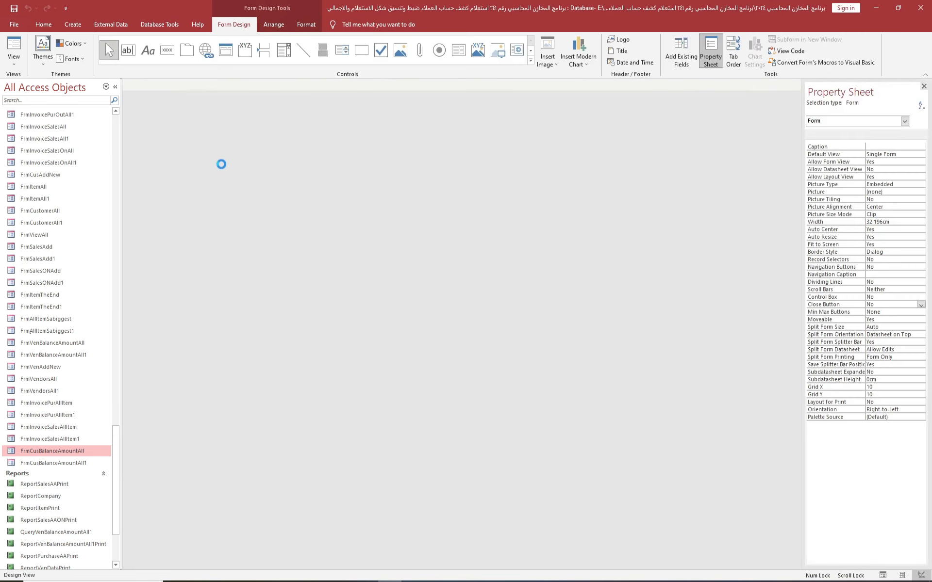
{"action": "left_click", "coordinate": [164, 121]}
{"action": "left_click", "coordinate": [161, 122]}
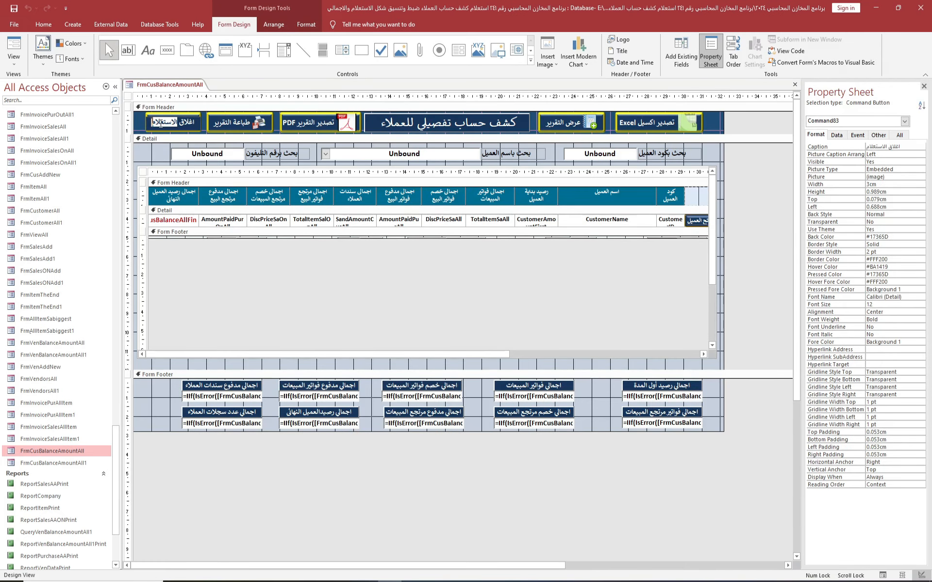
{"action": "key", "text": "BackSpace"}
{"action": "left_click", "coordinate": [171, 144]}
{"action": "left_click", "coordinate": [179, 125]}
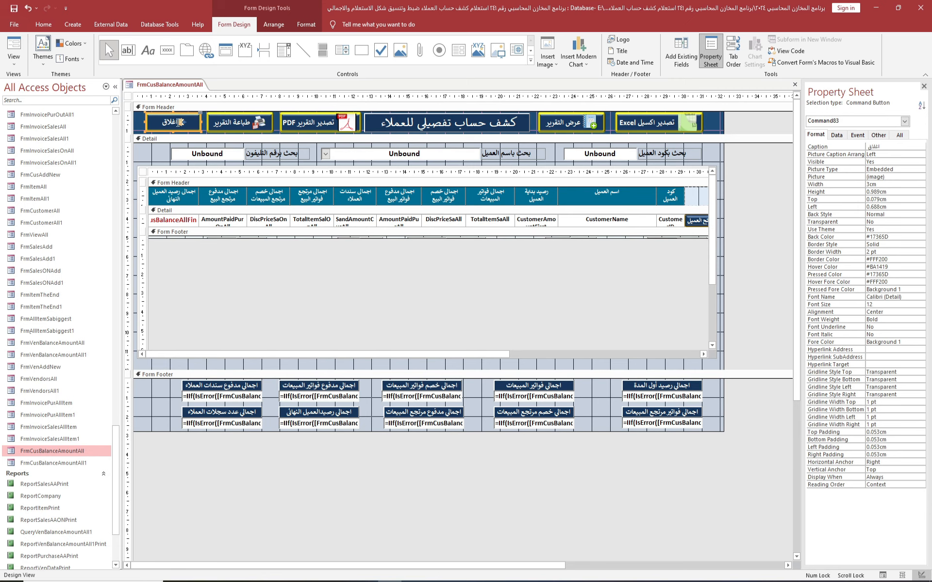
Step: Narrow the اغلاق button in the form header to about 2.3 cm wide, keeping its left edge in place
{"action": "left_click", "coordinate": [181, 121]}
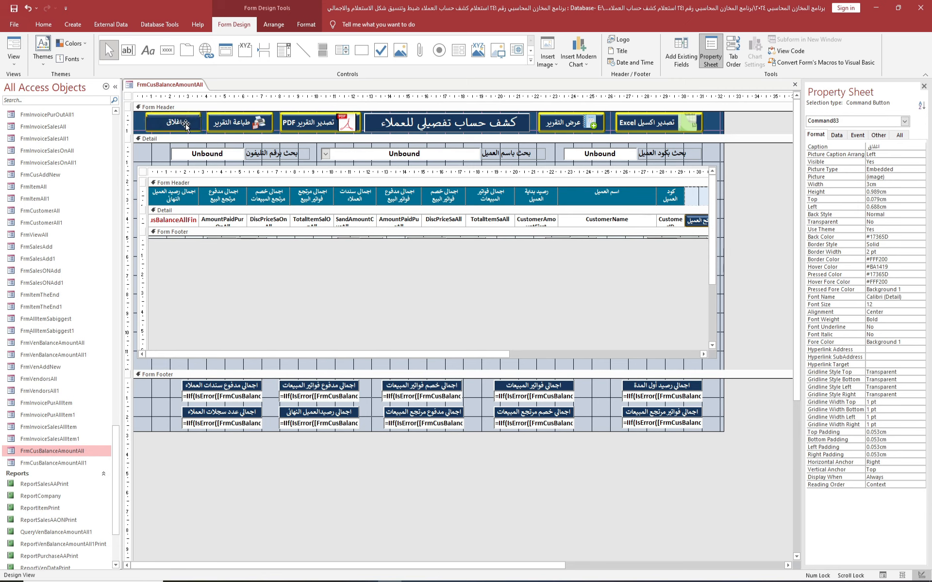
{"action": "left_click", "coordinate": [150, 155]}
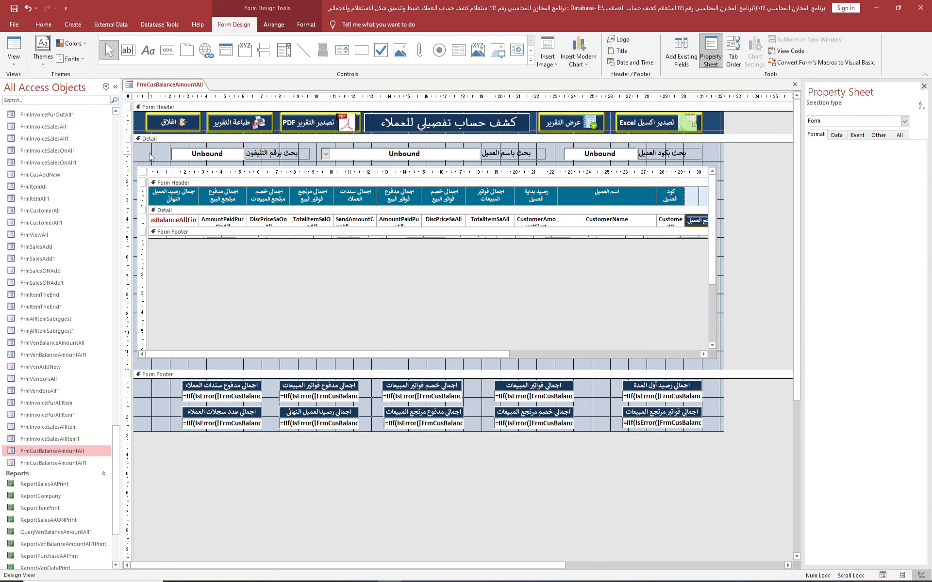
{"action": "left_click", "coordinate": [174, 122]}
{"action": "left_click_drag", "start_coordinate": [199, 122], "coordinate": [187, 121]}
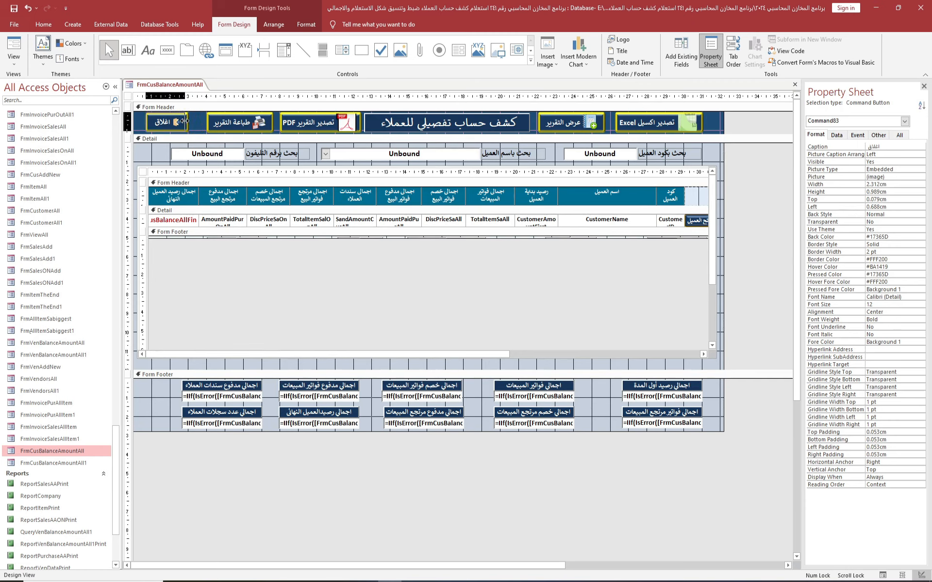
{"action": "left_click", "coordinate": [149, 160]}
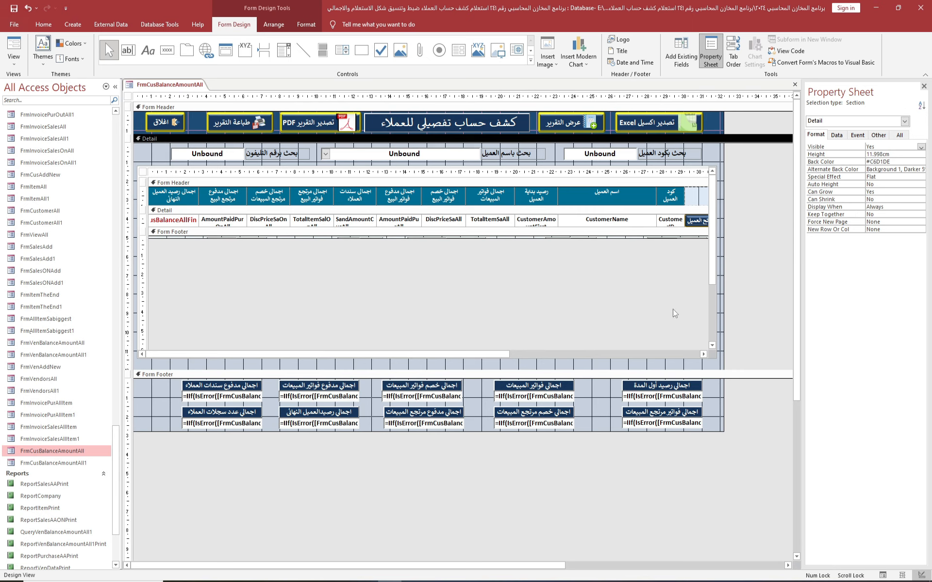
Step: Copy the formatting of the اجمالي رصيد أول المدة footer label onto the customer code, name and phone search labels using Format Painter
{"action": "left_click", "coordinate": [676, 387]}
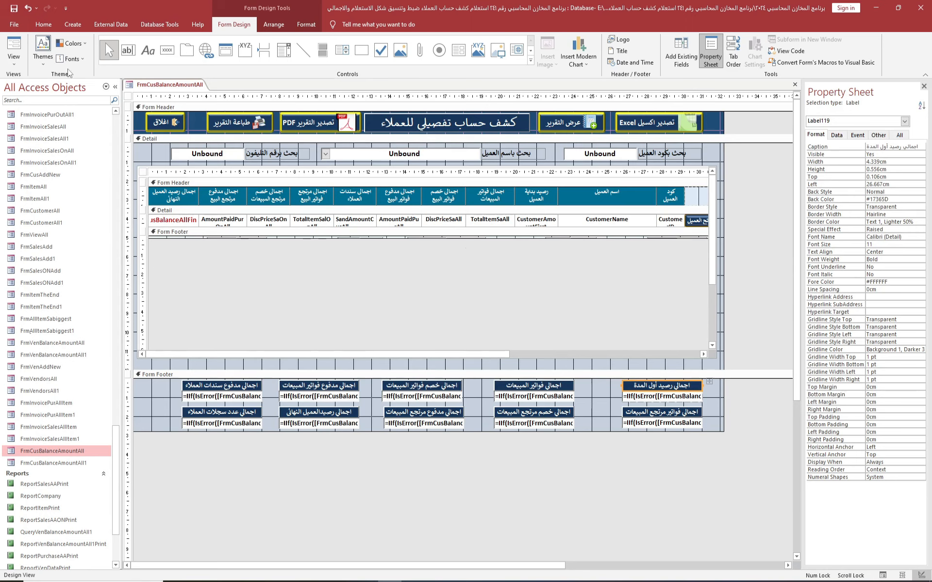
{"action": "left_click", "coordinate": [13, 59]}
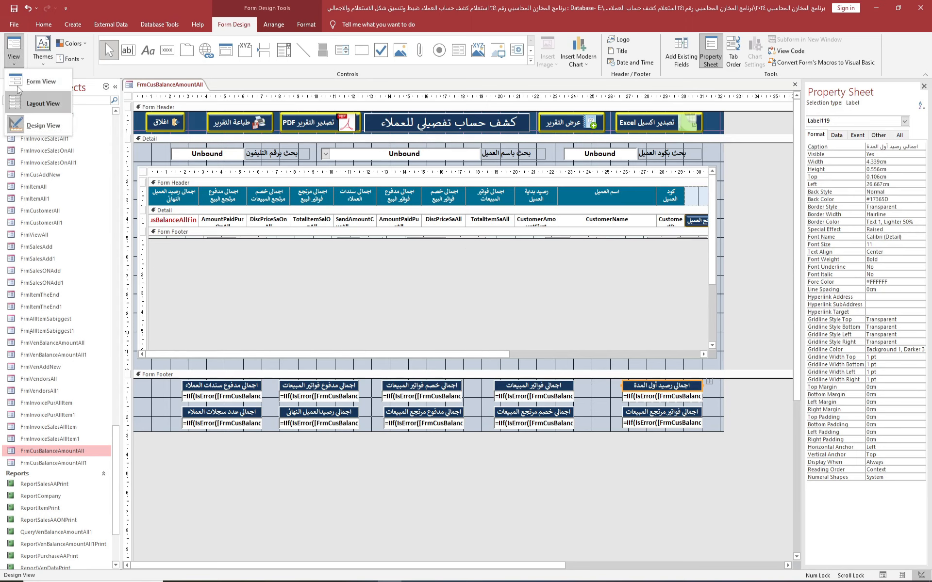
{"action": "left_click", "coordinate": [43, 24]}
{"action": "left_click", "coordinate": [56, 61]}
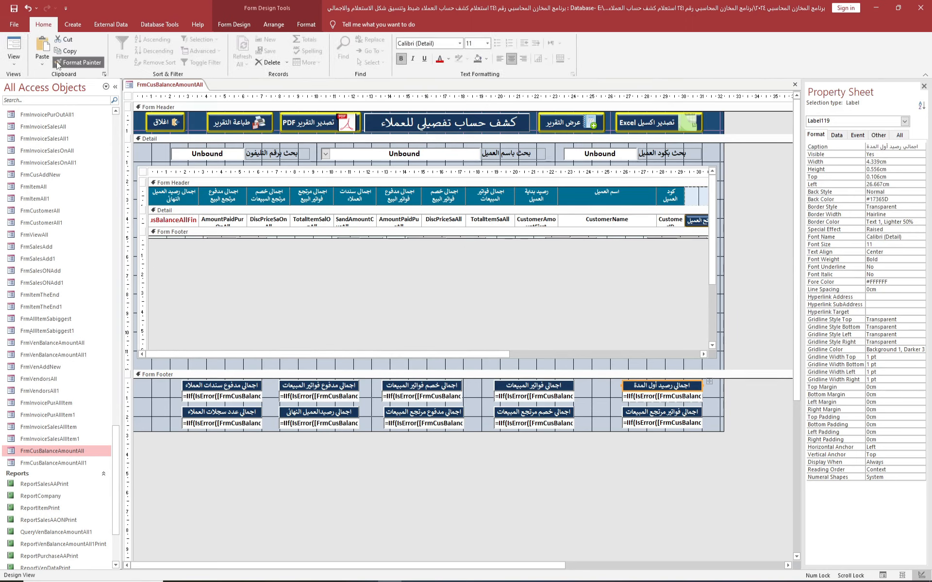
{"action": "left_click", "coordinate": [685, 155]}
{"action": "left_click", "coordinate": [672, 153]}
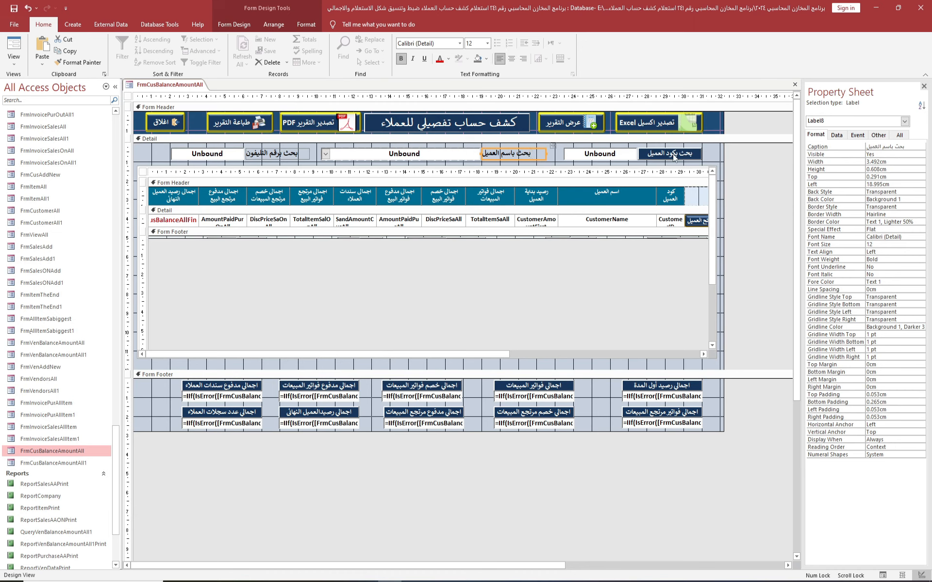
{"action": "double_click", "coordinate": [66, 62]}
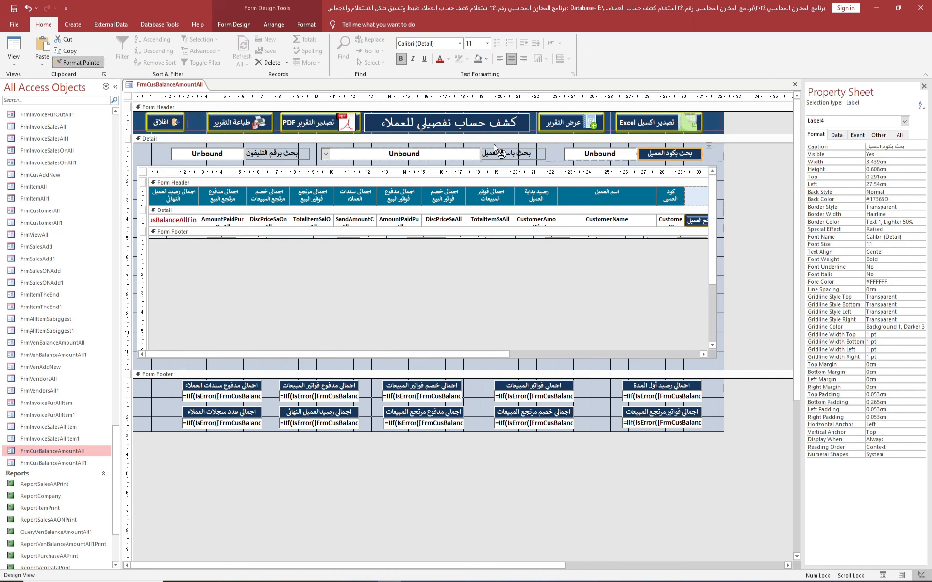
{"action": "left_click", "coordinate": [504, 151]}
{"action": "left_click", "coordinate": [288, 156]}
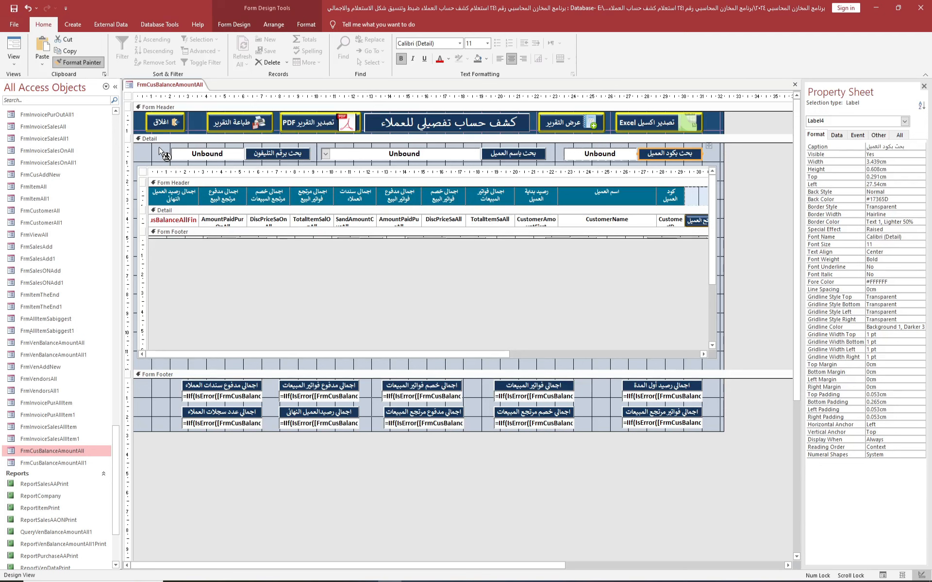
{"action": "key", "text": "Escape"}
Step: Fill the customer code search box with Accent 6, Lighter 80% and the customer name combo box with Accent 5, Lighter 80%
{"action": "left_click", "coordinate": [600, 154]}
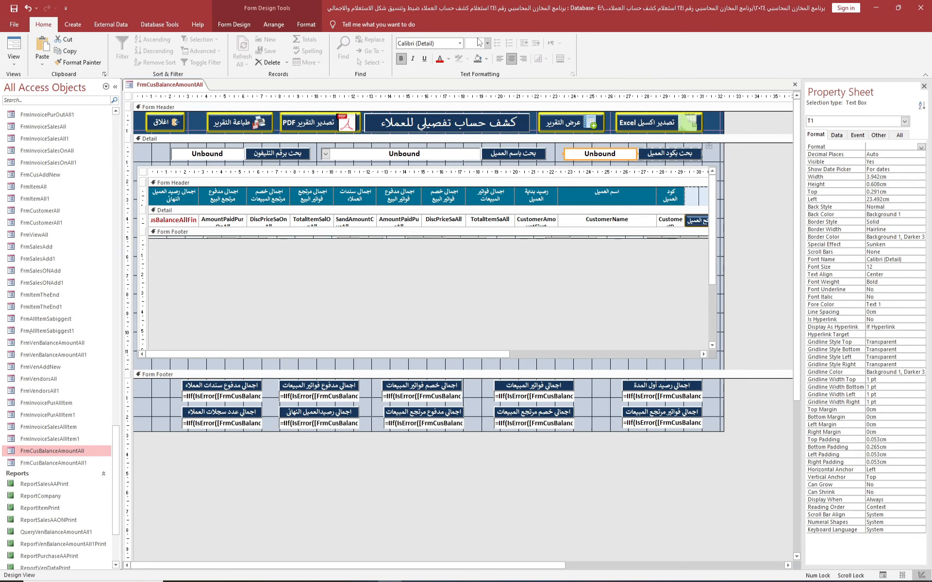
{"action": "left_click", "coordinate": [311, 27]}
{"action": "left_click", "coordinate": [432, 39]}
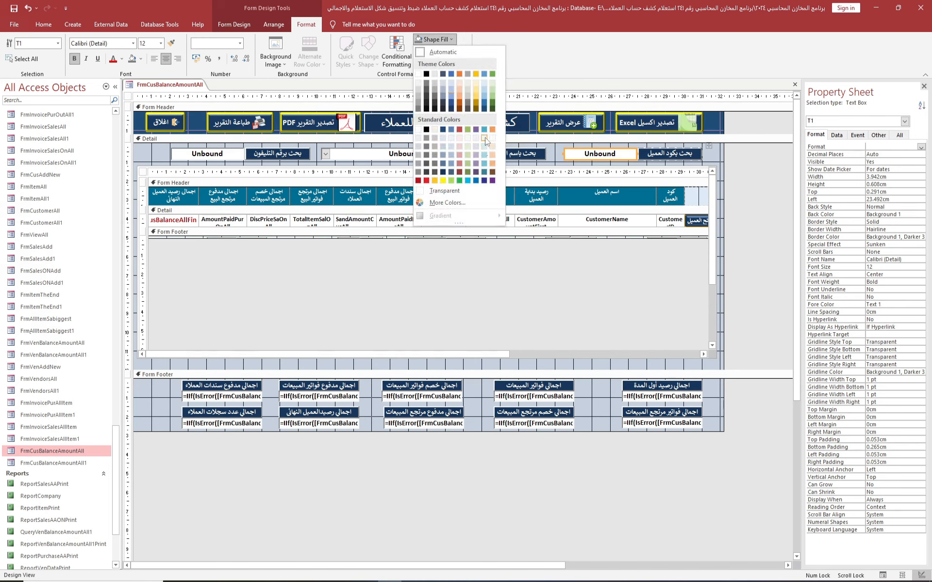
{"action": "left_click", "coordinate": [492, 83]}
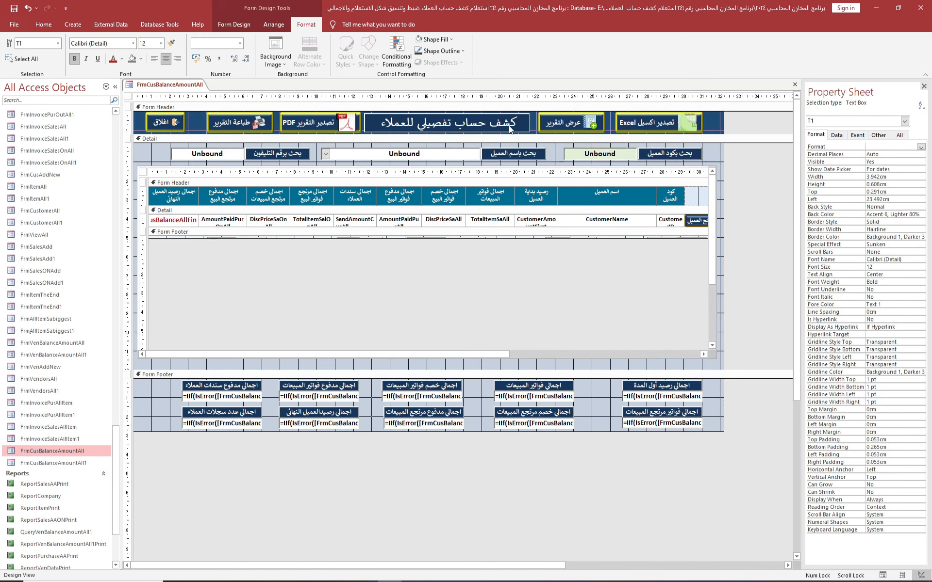
{"action": "left_click", "coordinate": [406, 154]}
{"action": "left_click", "coordinate": [451, 39]}
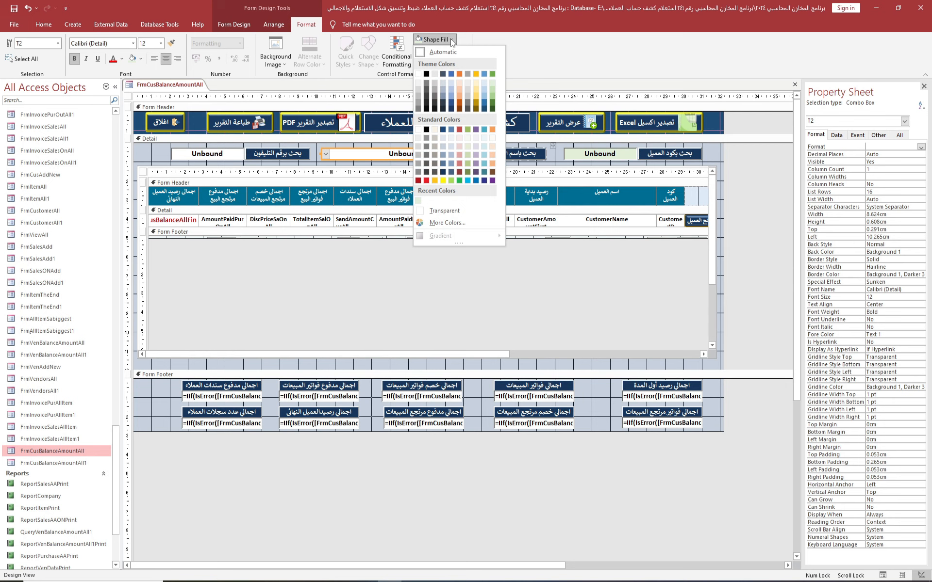
{"action": "left_click", "coordinate": [483, 82]}
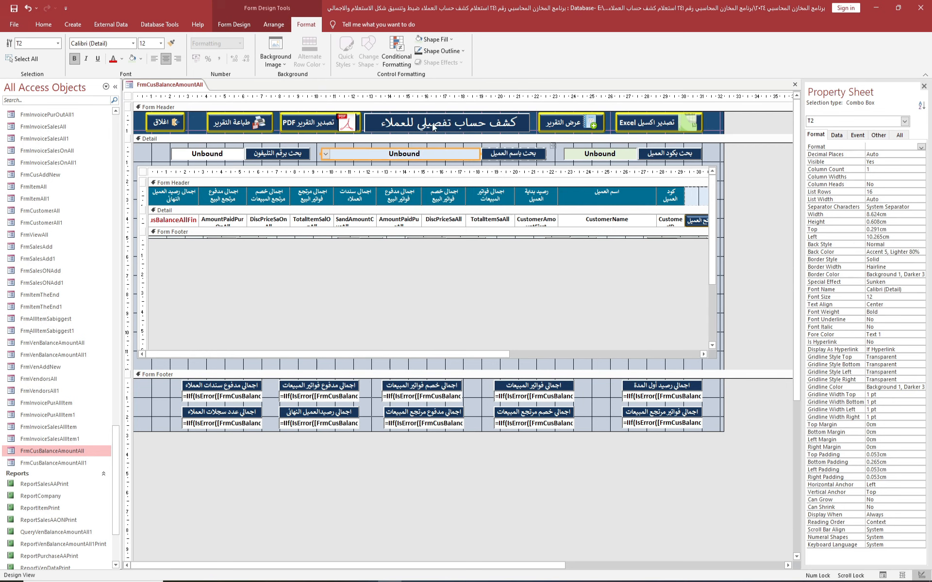
Step: Fill the phone number search box in the Detail section with a light gold theme colour
{"action": "left_click", "coordinate": [226, 155]}
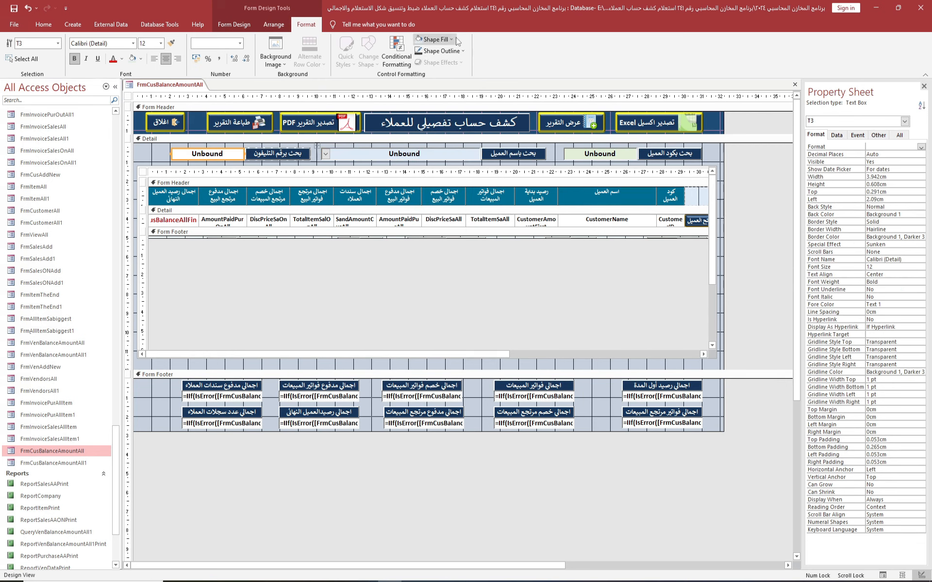
{"action": "left_click", "coordinate": [432, 39]}
{"action": "left_click", "coordinate": [478, 86]}
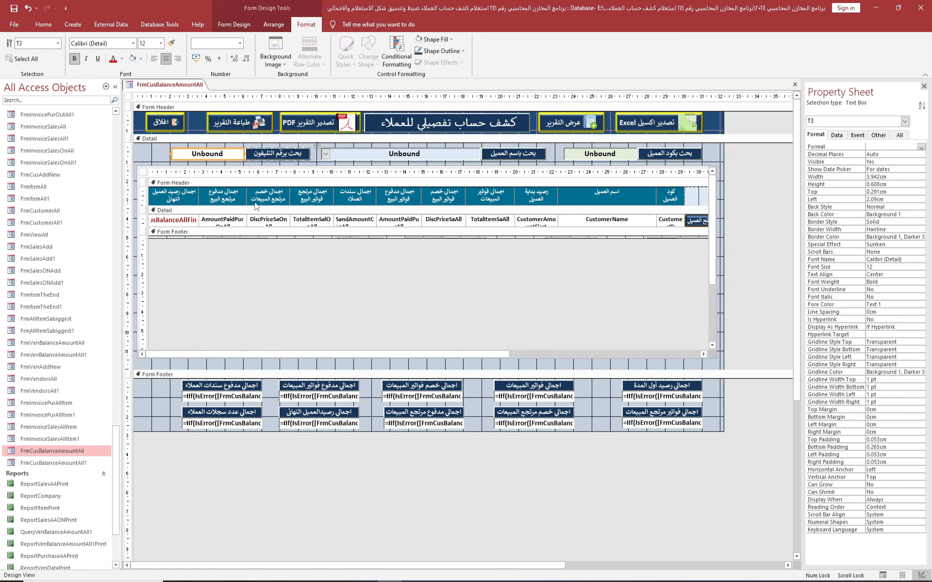
{"action": "left_click", "coordinate": [153, 160]}
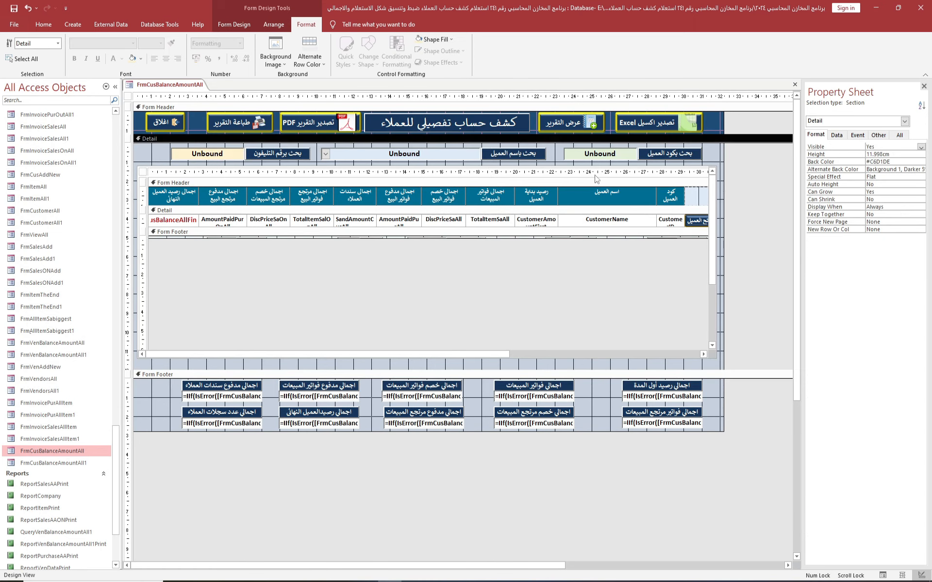
Step: Change the font of the form header title label كشف حساب تفصيلي للعملاء to Arial
{"action": "left_click", "coordinate": [510, 167]}
{"action": "left_click", "coordinate": [451, 132]}
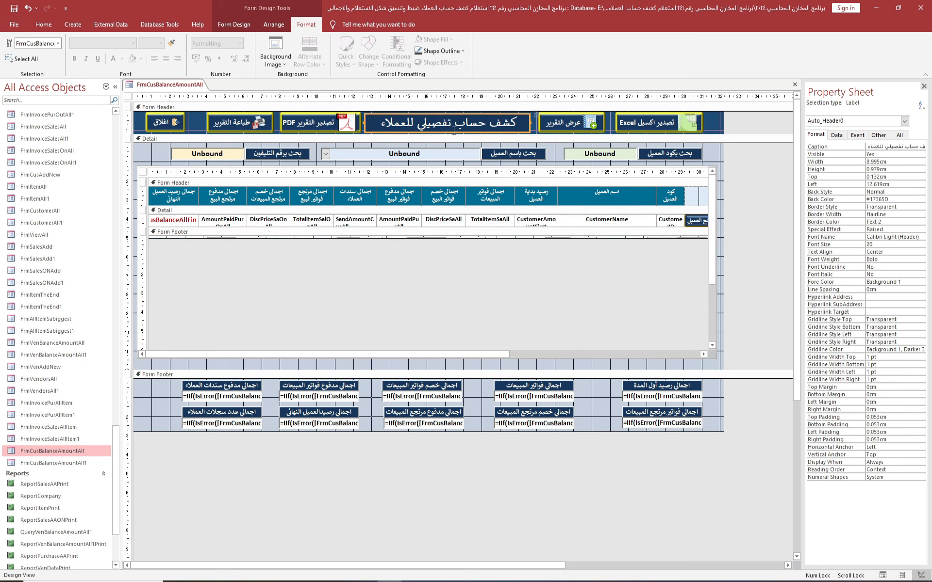
{"action": "left_click", "coordinate": [96, 43]}
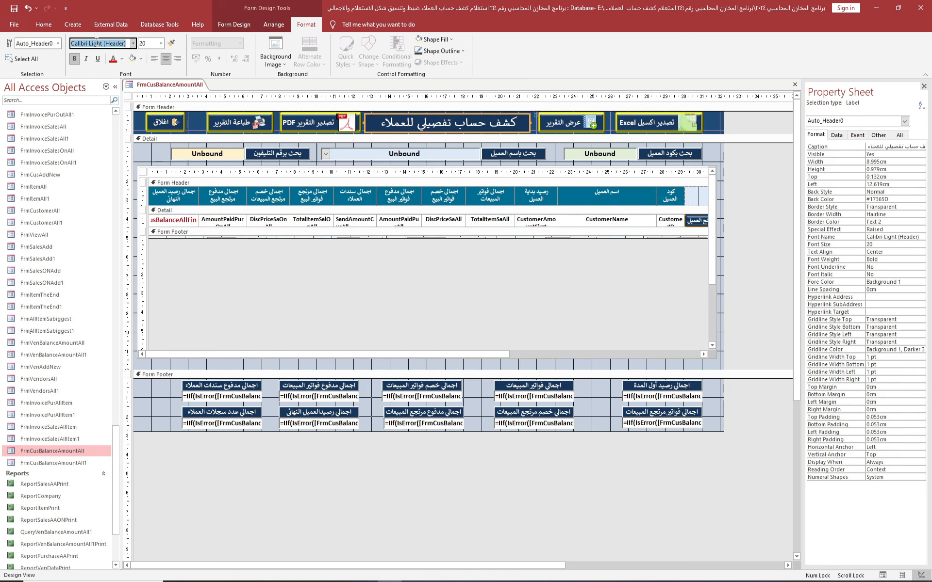
{"action": "left_click", "coordinate": [134, 44]}
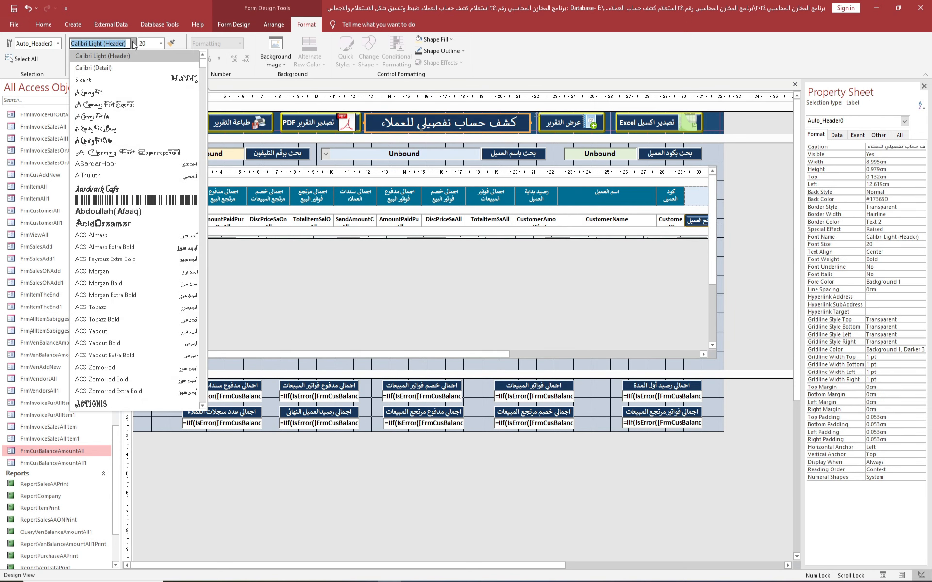
{"action": "type", "text": "شق"}
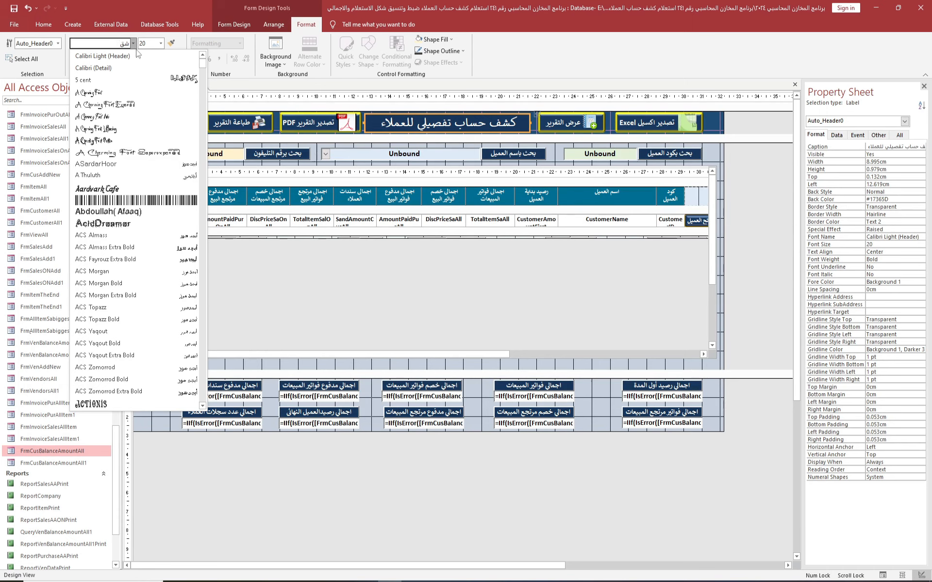
{"action": "key", "text": "BackSpace"}
{"action": "key", "text": "BackSpace"}
{"action": "key", "text": "alt+shift"}
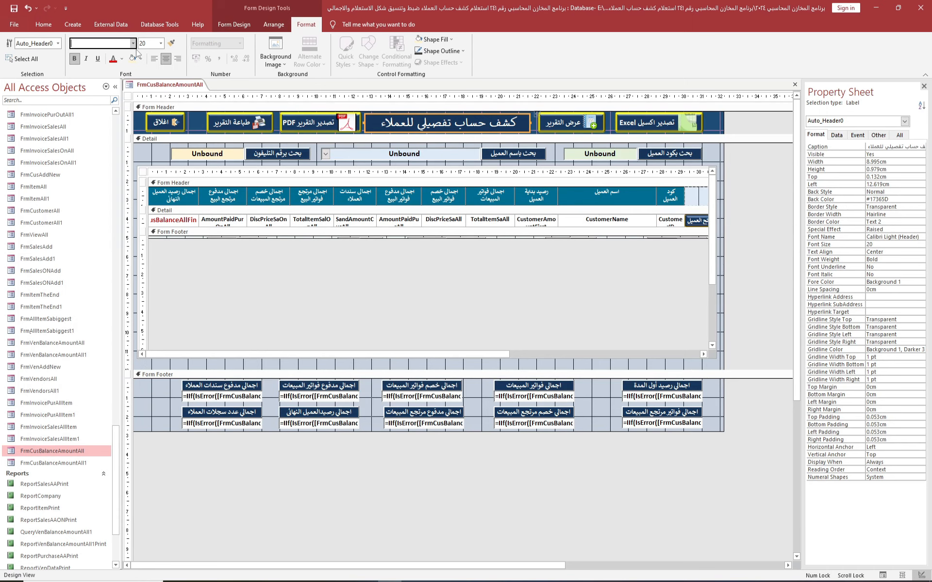
{"action": "type", "text": "Arial"}
{"action": "key", "text": "Return"}
{"action": "left_click", "coordinate": [715, 122]}
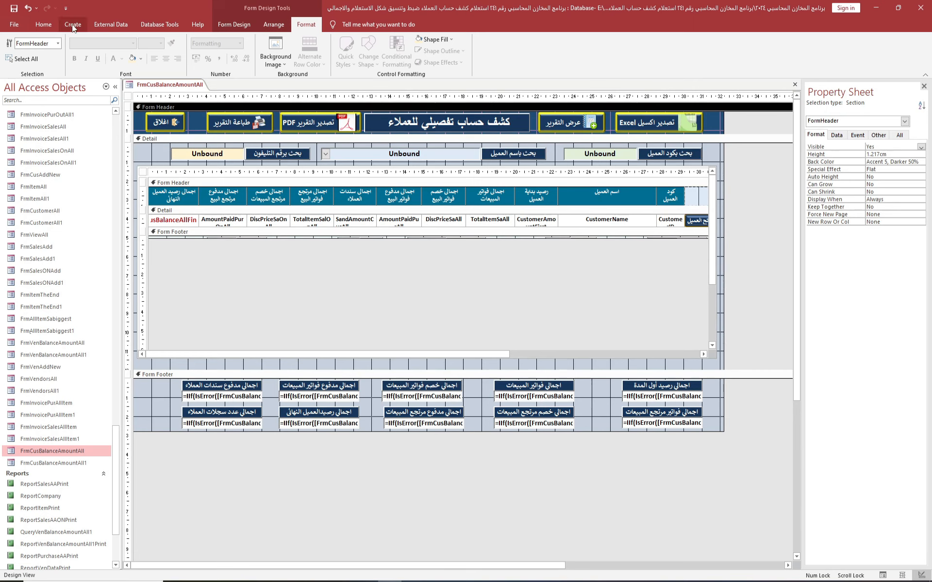
Step: Draw a rectangle around the search controls in the Detail section, about 31.7 cm wide and 1 cm high
{"action": "left_click", "coordinate": [234, 24]}
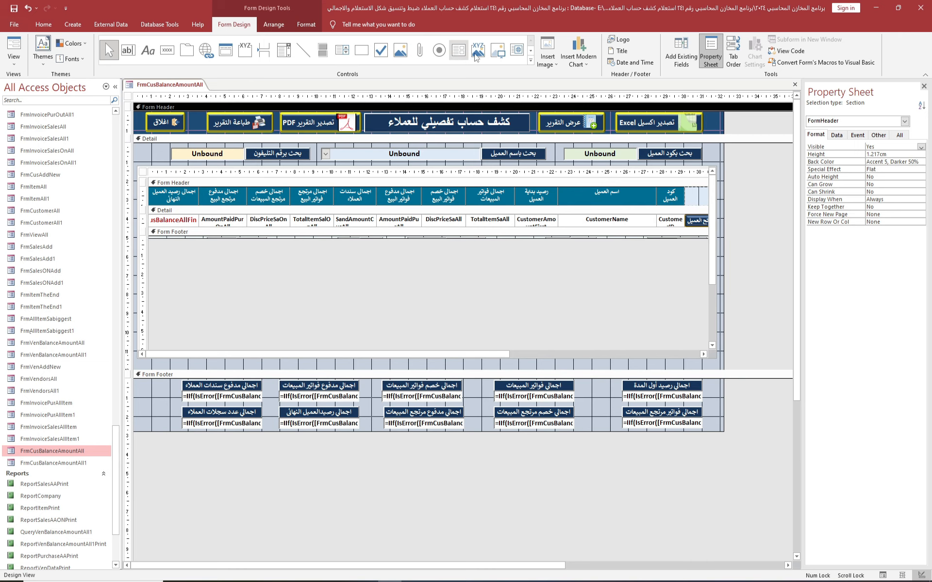
{"action": "left_click", "coordinate": [361, 50]}
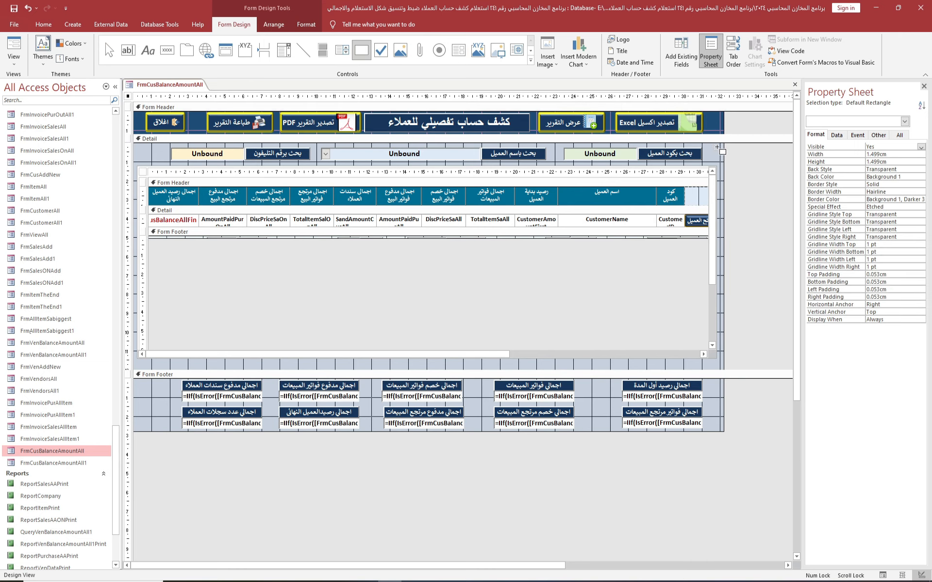
{"action": "left_click_drag", "start_coordinate": [717, 145], "coordinate": [135, 164]}
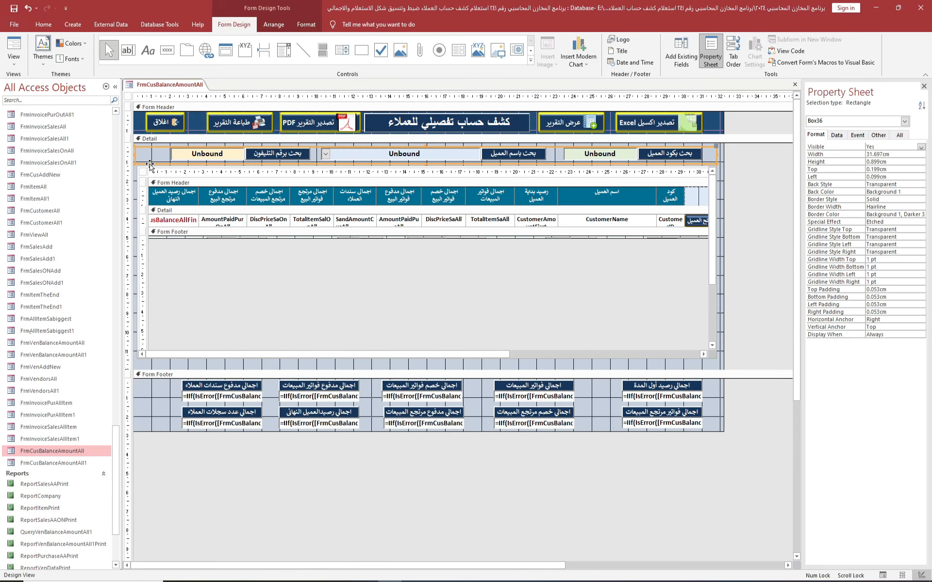
{"action": "left_click", "coordinate": [720, 165]}
{"action": "left_click", "coordinate": [697, 154]}
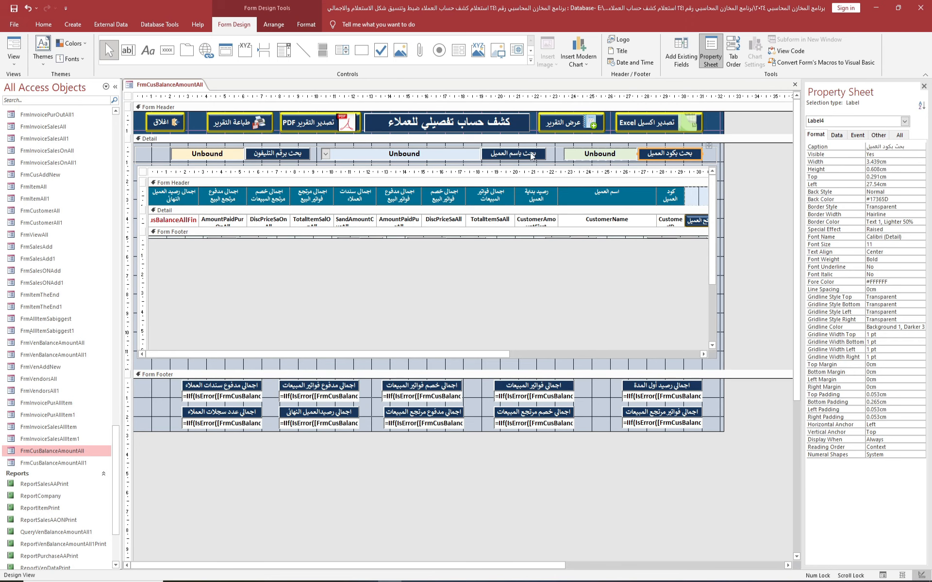
{"action": "left_click", "coordinate": [165, 151]}
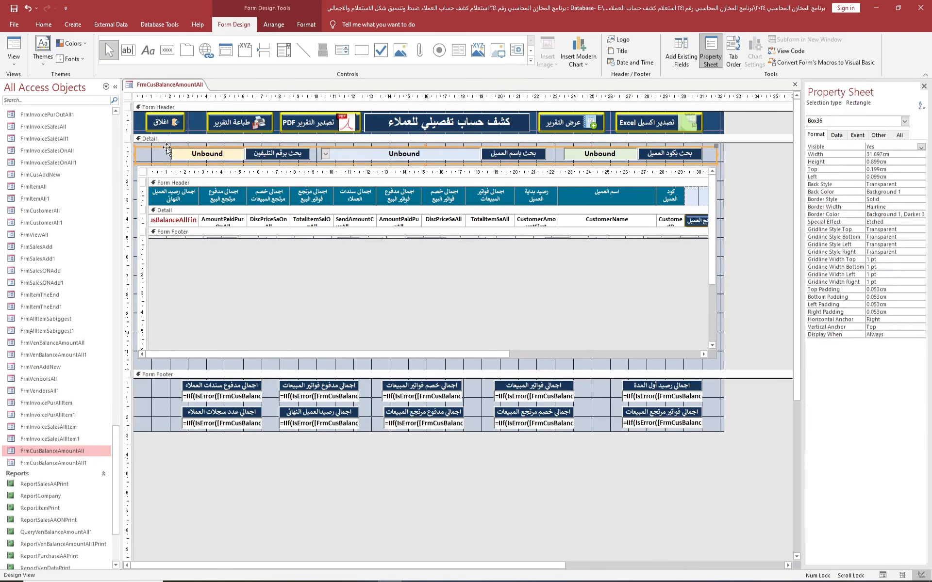
{"action": "left_click_drag", "start_coordinate": [426, 145], "coordinate": [426, 143]}
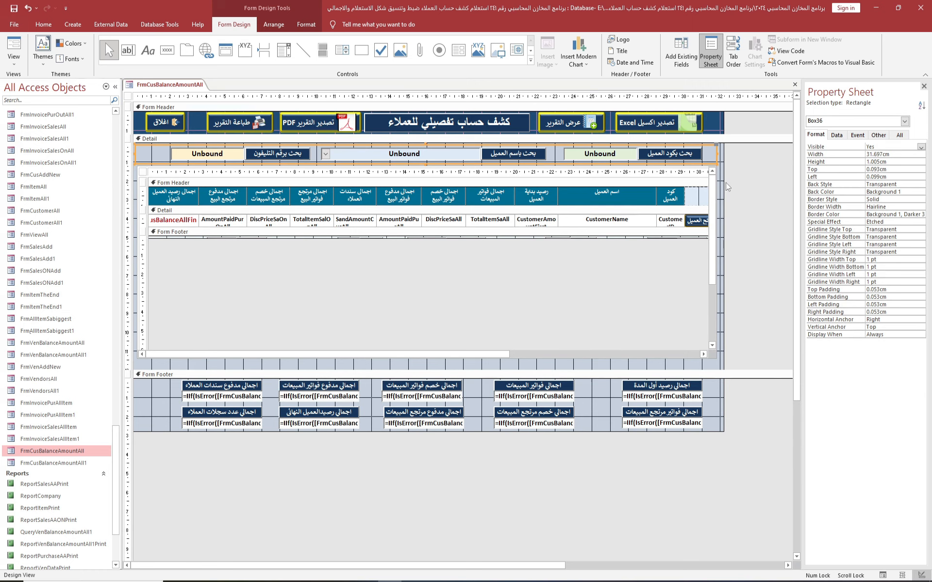
Step: Lower the top edge of the FrmCusBalanceAmountAll1 subform to about 1.5 cm, leaving its bottom edge in place
{"action": "left_click", "coordinate": [467, 174]}
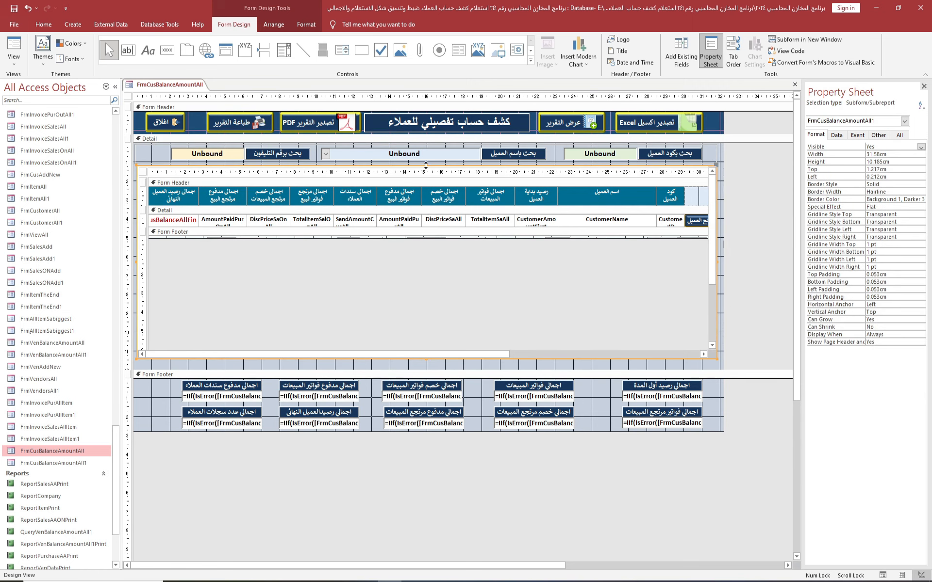
{"action": "left_click_drag", "start_coordinate": [426, 165], "coordinate": [427, 172]}
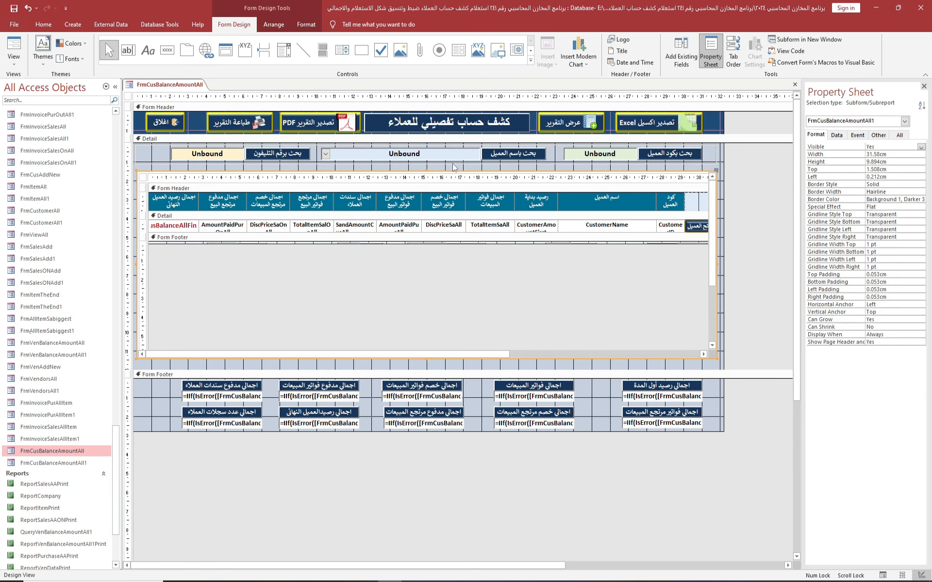
Step: Duplicate the rectangle around the search controls below itself and widen both rectangles to about 31.8 cm
{"action": "left_click", "coordinate": [447, 165]}
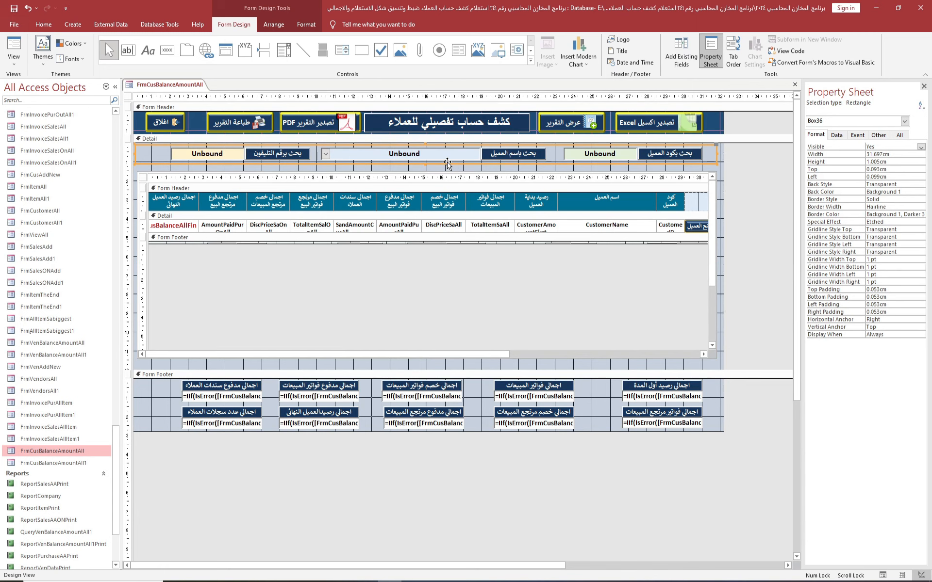
{"action": "left_click", "coordinate": [448, 166]}
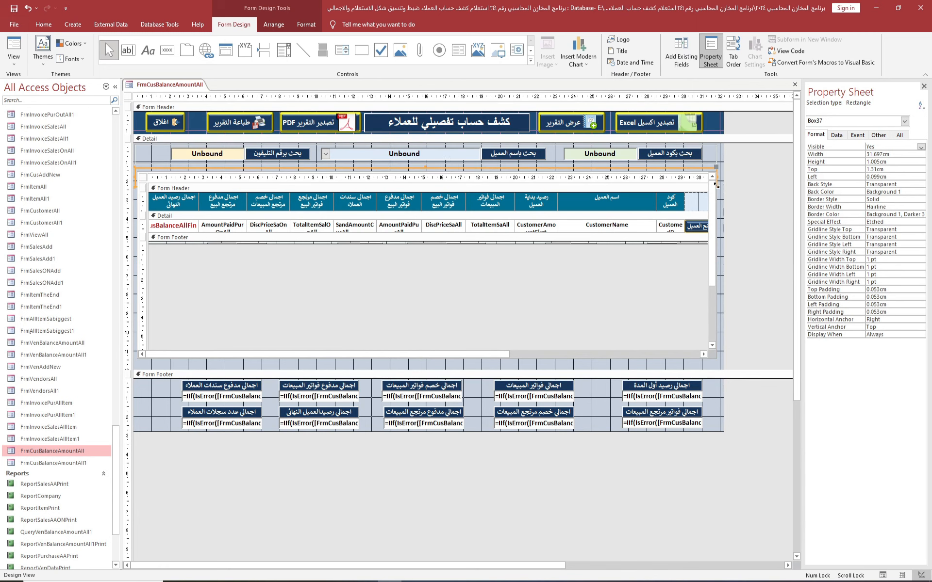
{"action": "left_click", "coordinate": [717, 158], "text": "shift"}
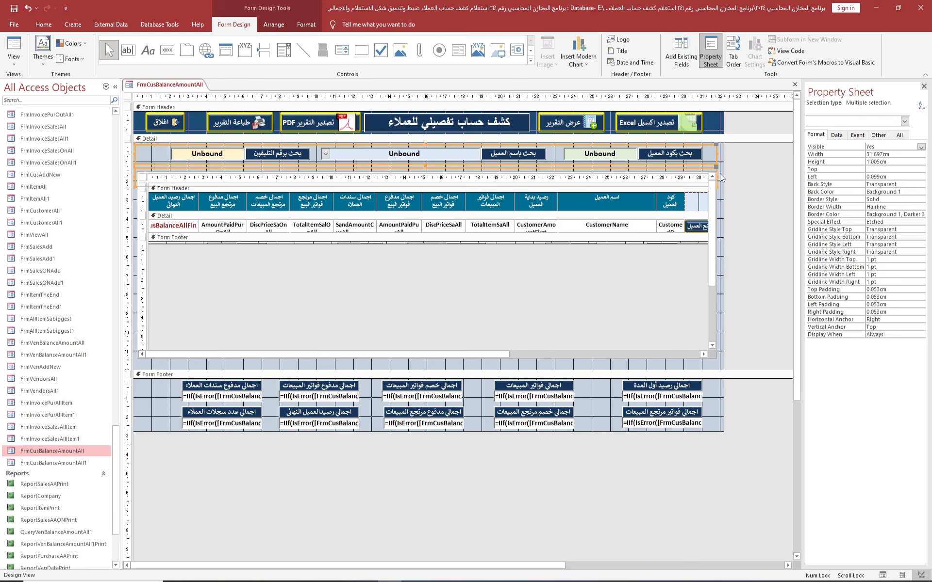
{"action": "left_click_drag", "start_coordinate": [716, 176], "coordinate": [717, 184]}
Step: Stretch the copied rectangle to about 10.4 cm high around the subform, and reopen FrmCusBalanceAmountAll in Form View
{"action": "left_click", "coordinate": [719, 189]}
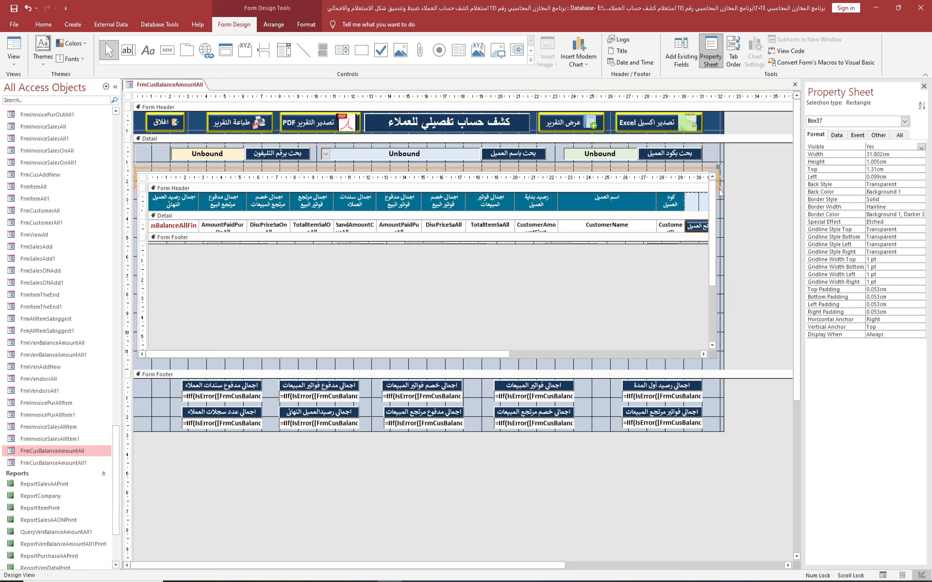
{"action": "left_click_drag", "start_coordinate": [719, 186], "coordinate": [717, 364]}
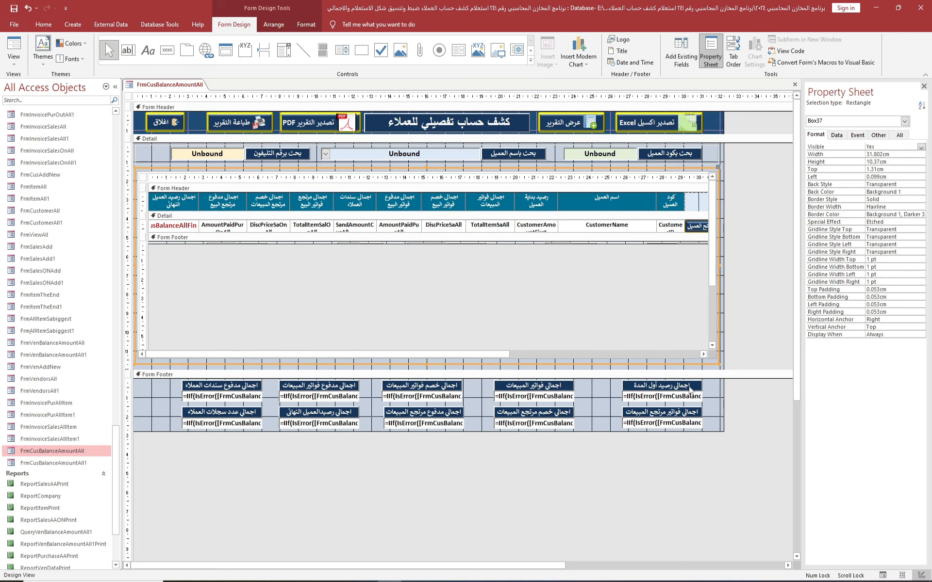
{"action": "left_click", "coordinate": [795, 84]}
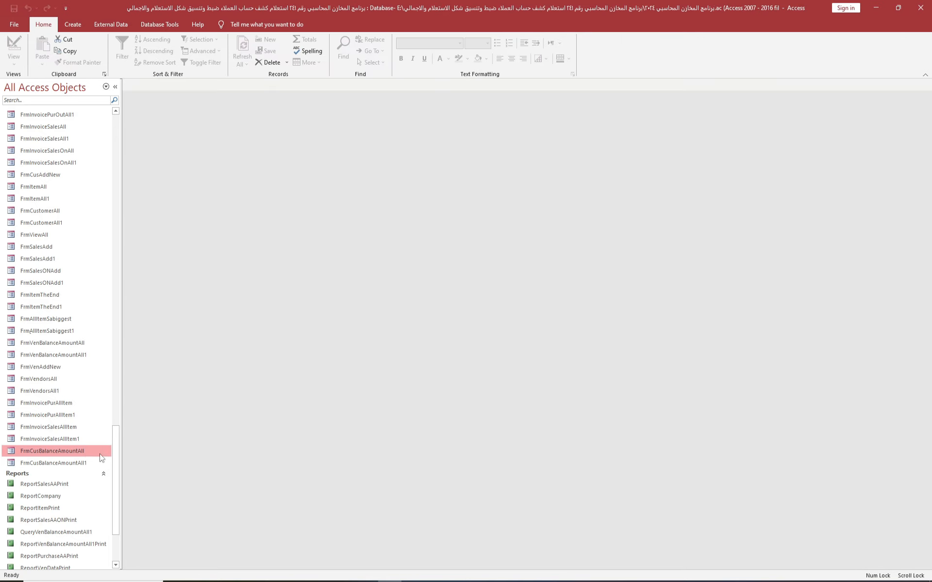
{"action": "double_click", "coordinate": [69, 454]}
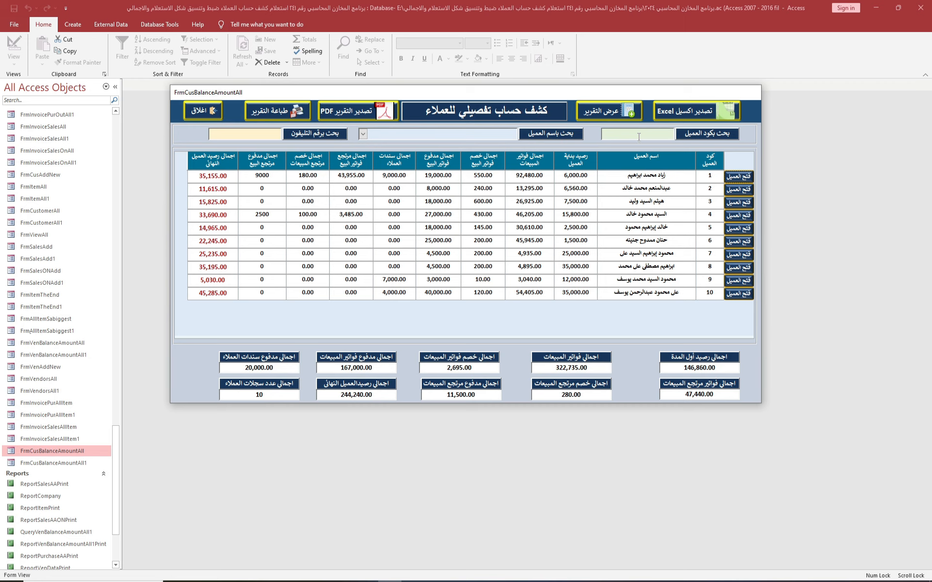
Step: In Design View, give the rectangle around the subform the Sunken special effect and check it in Form View
{"action": "right_click", "coordinate": [758, 143]}
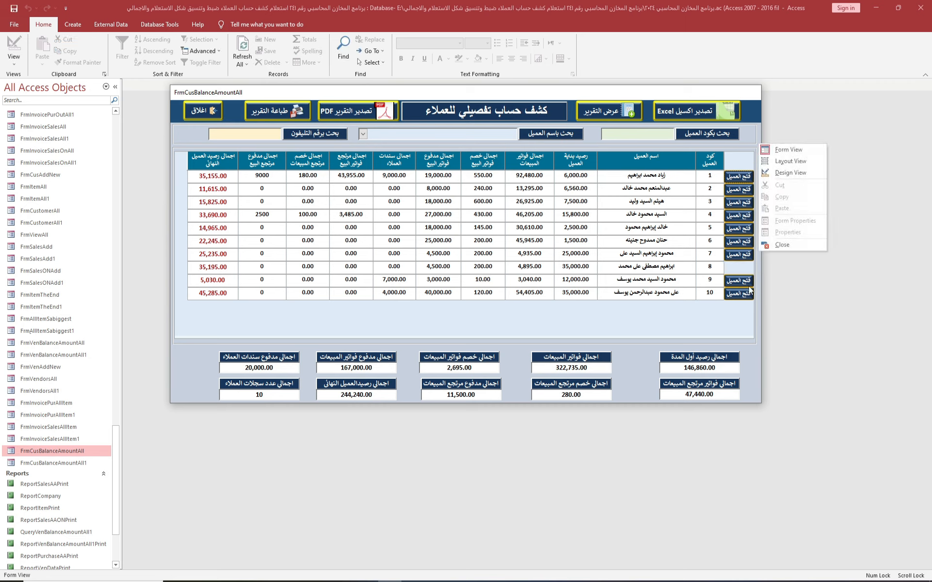
{"action": "right_click", "coordinate": [753, 364]}
{"action": "left_click", "coordinate": [779, 390]}
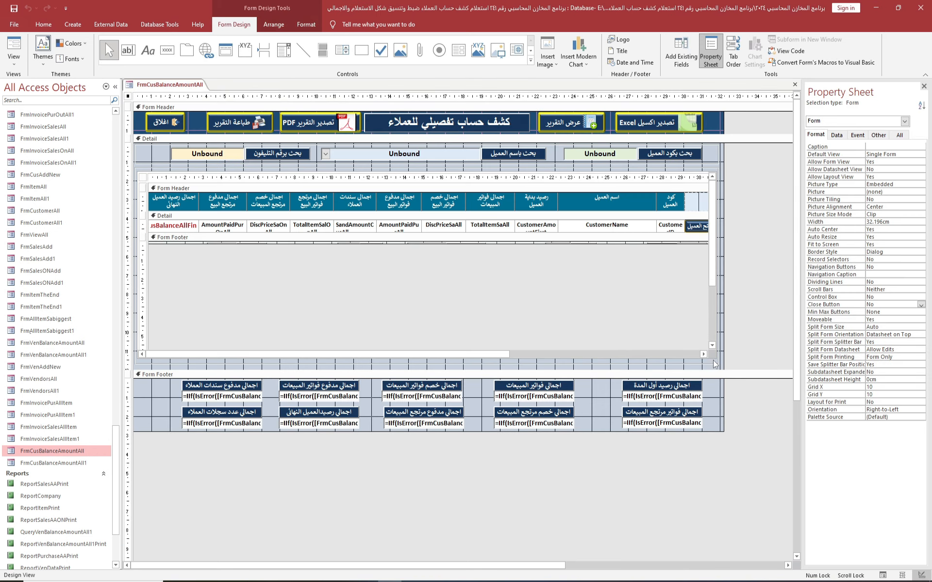
{"action": "left_click", "coordinate": [712, 365]}
{"action": "right_click", "coordinate": [711, 365]}
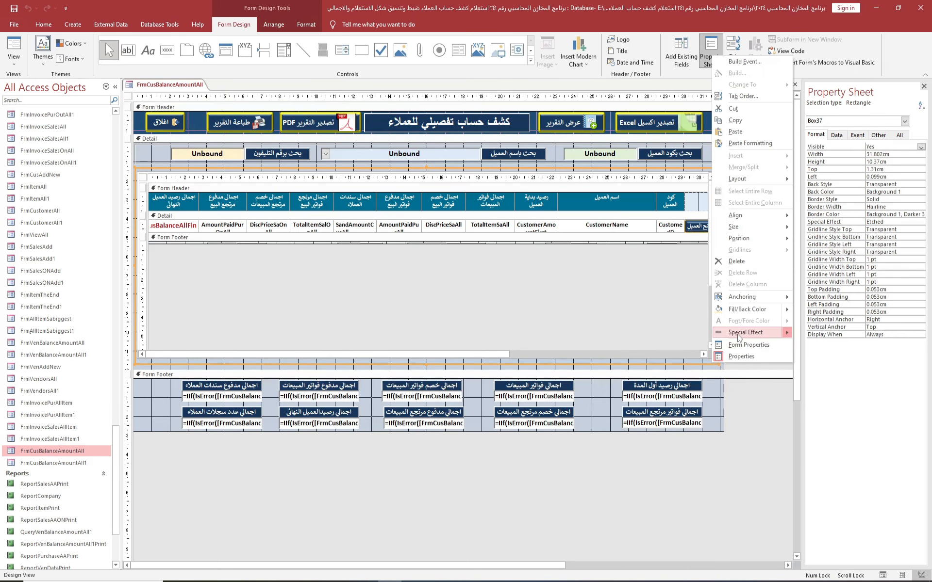
{"action": "mouse_move", "coordinate": [743, 335]}
{"action": "left_click", "coordinate": [821, 340]}
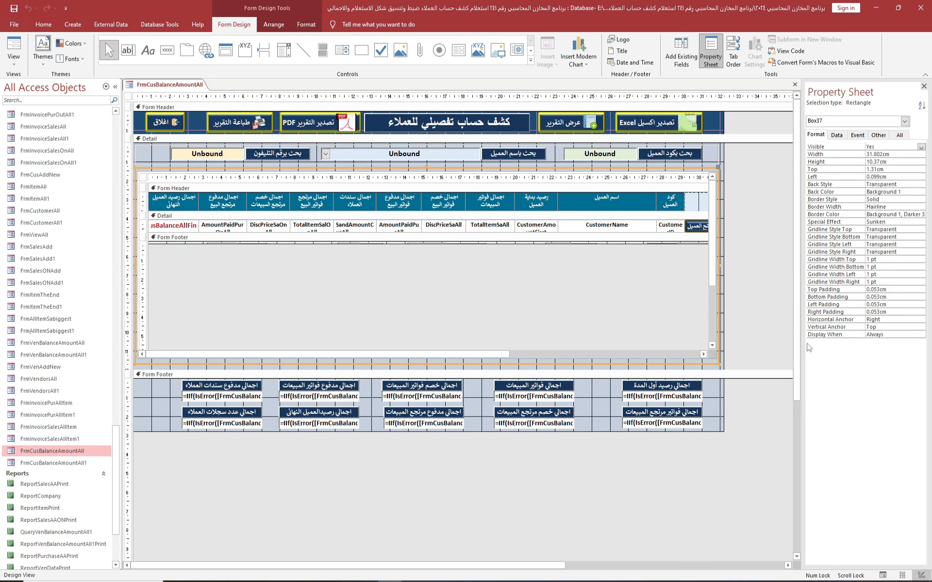
{"action": "left_click", "coordinate": [17, 66]}
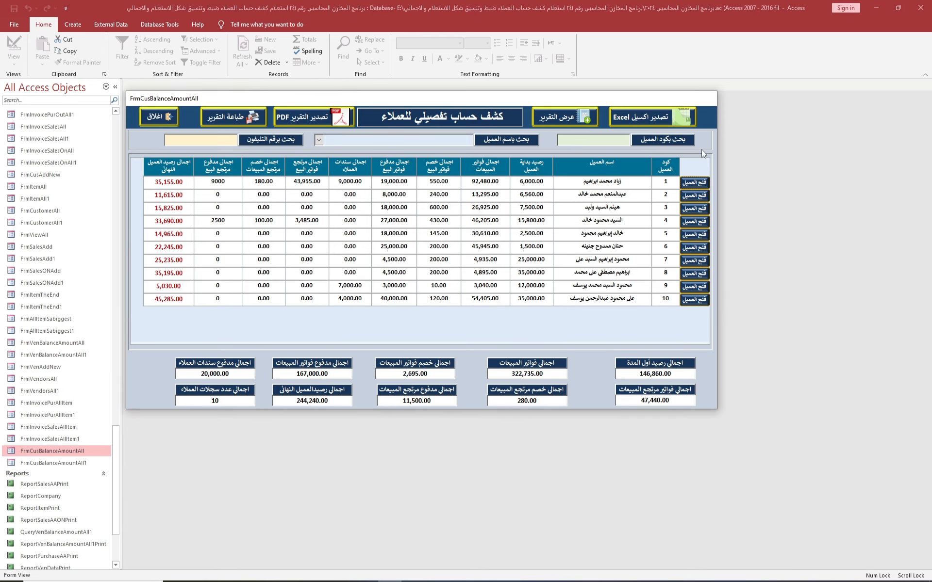
Step: In Design View, give the rectangle around the search controls the Raised special effect and check it in Form View
{"action": "right_click", "coordinate": [714, 156]}
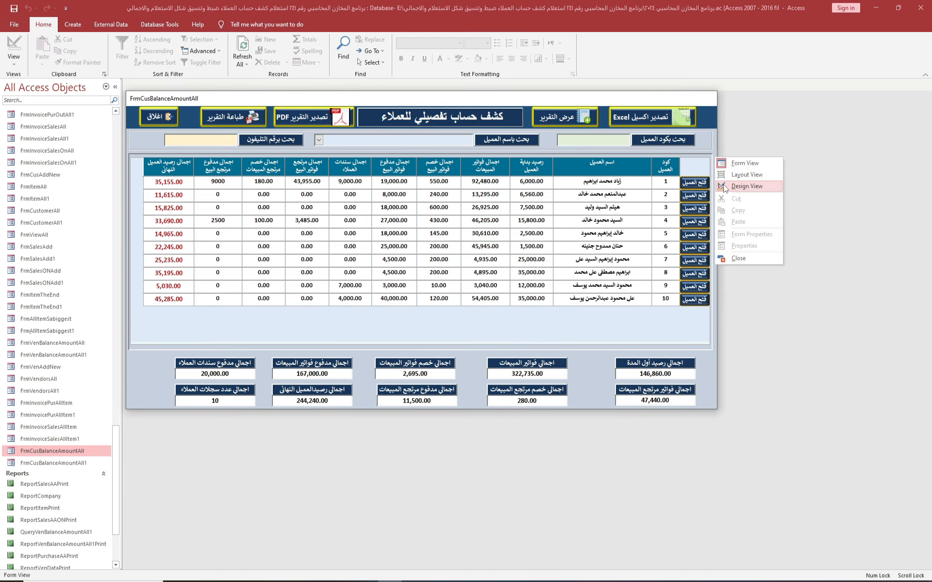
{"action": "left_click", "coordinate": [725, 187]}
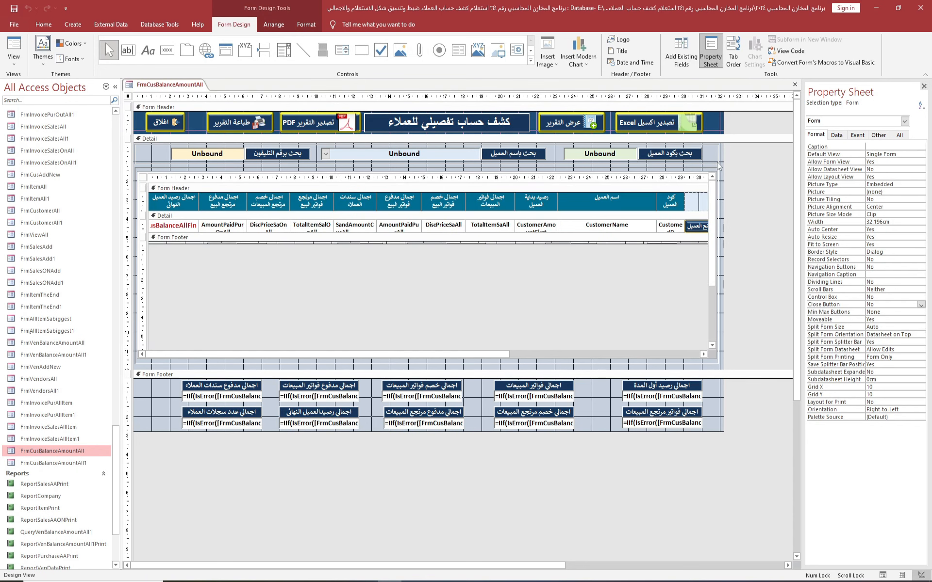
{"action": "left_click", "coordinate": [717, 161]}
{"action": "right_click", "coordinate": [715, 163]}
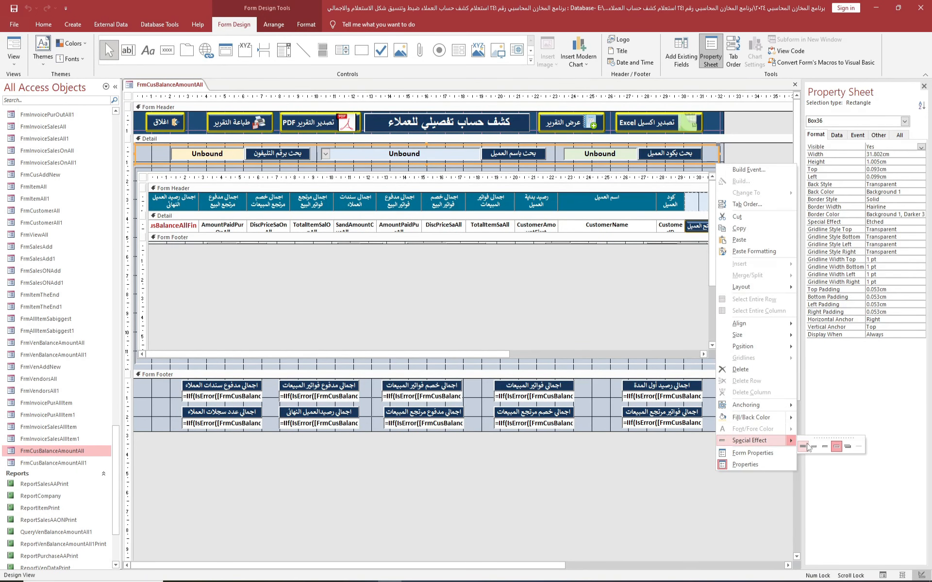
{"action": "left_click", "coordinate": [814, 446]}
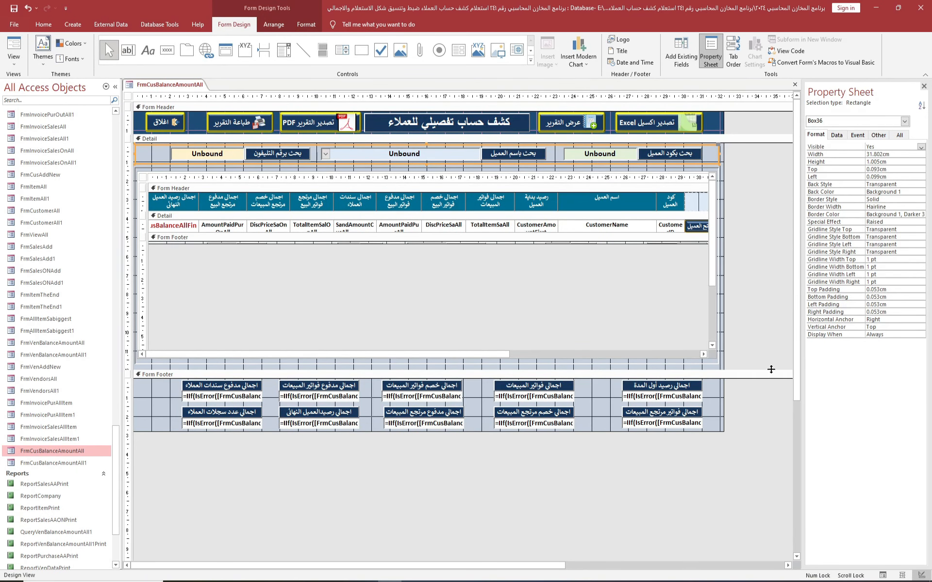
{"action": "left_click", "coordinate": [721, 174]}
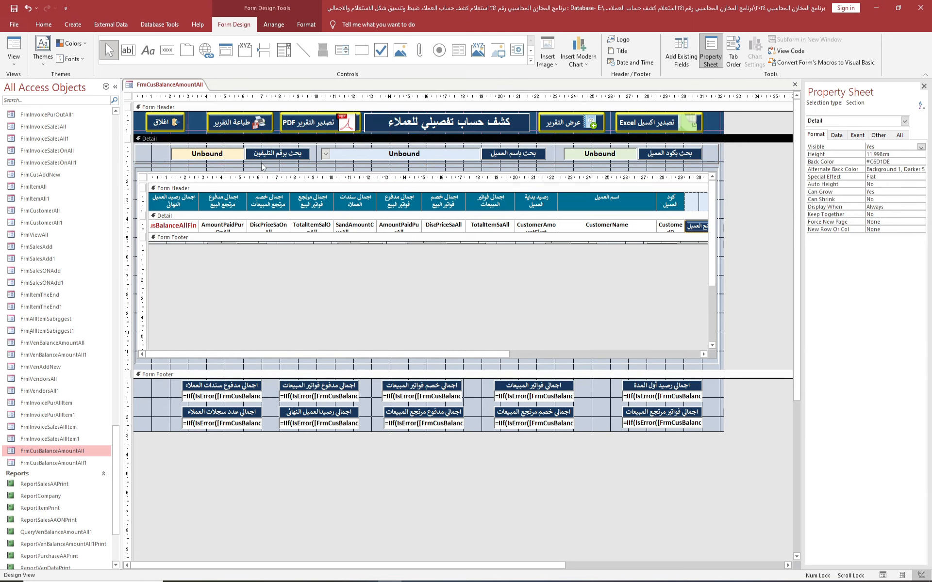
{"action": "left_click", "coordinate": [14, 63]}
{"action": "left_click", "coordinate": [41, 81]}
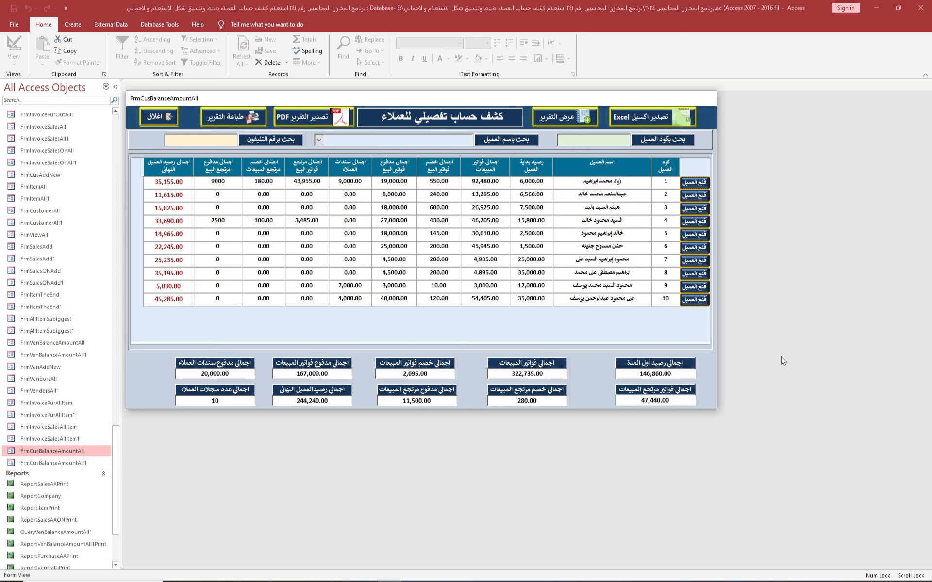
Step: In Design View, shorten the subform from its bottom edge and reduce its surrounding rectangle to about 9.2 cm high
{"action": "right_click", "coordinate": [709, 385]}
{"action": "left_click", "coordinate": [723, 416]}
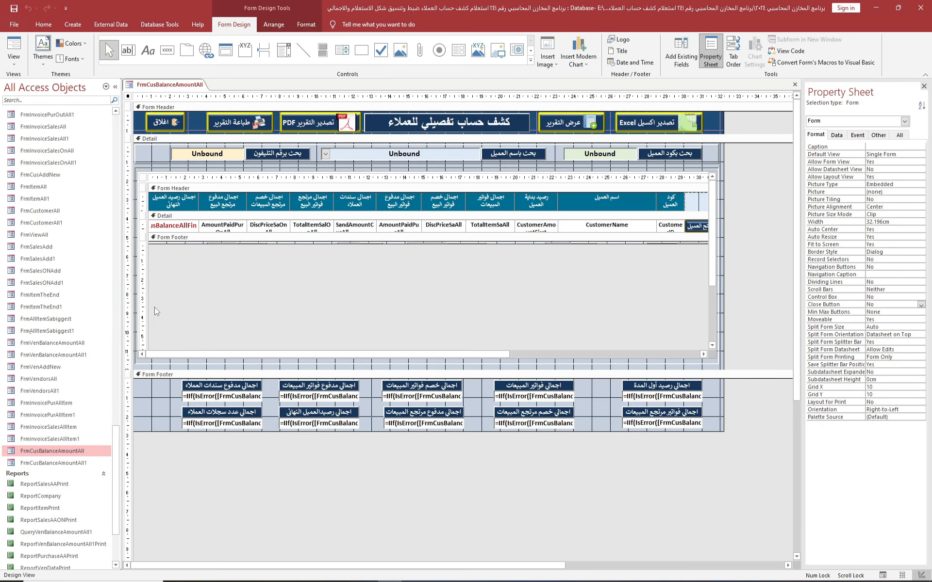
{"action": "left_click", "coordinate": [226, 317]}
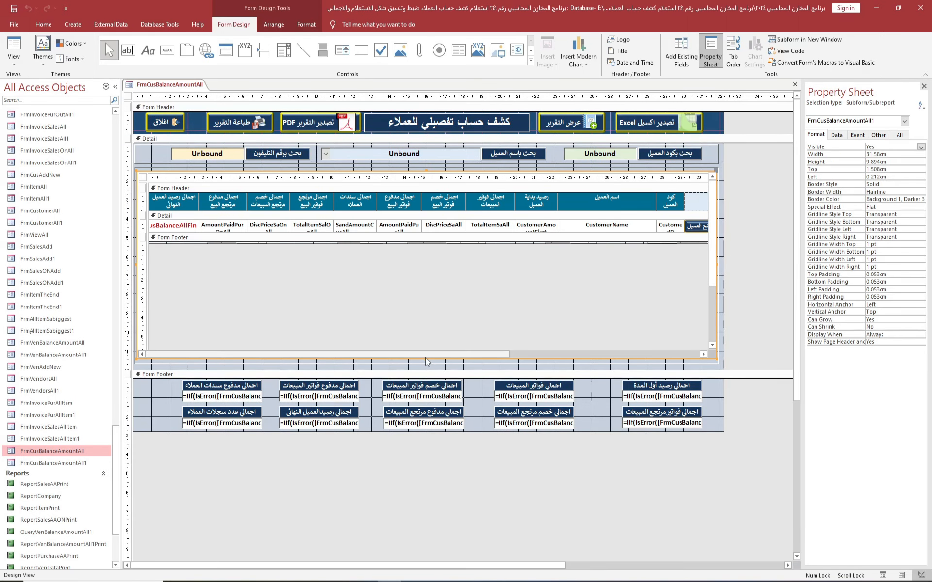
{"action": "left_click_drag", "start_coordinate": [426, 359], "coordinate": [426, 338]}
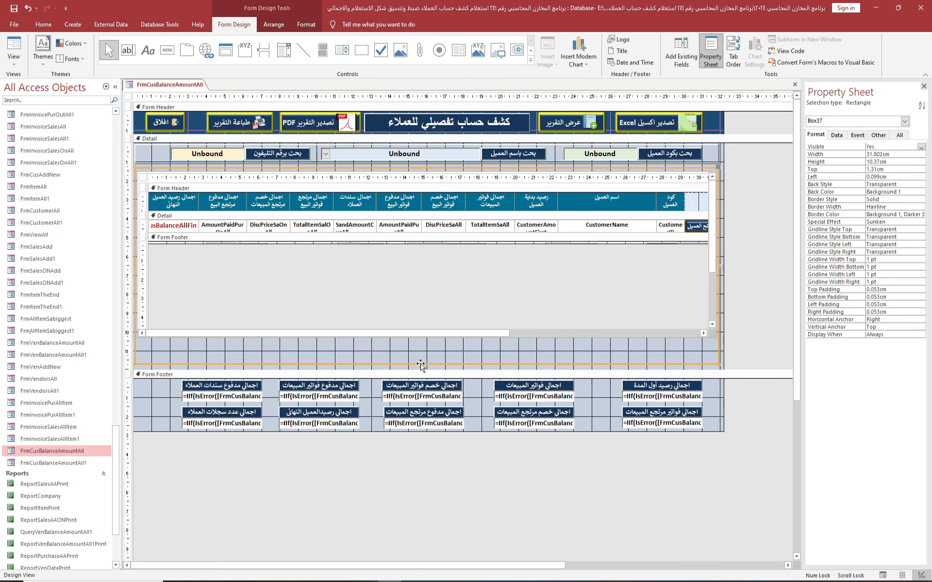
{"action": "left_click", "coordinate": [426, 357]}
{"action": "left_click_drag", "start_coordinate": [426, 357], "coordinate": [428, 342]}
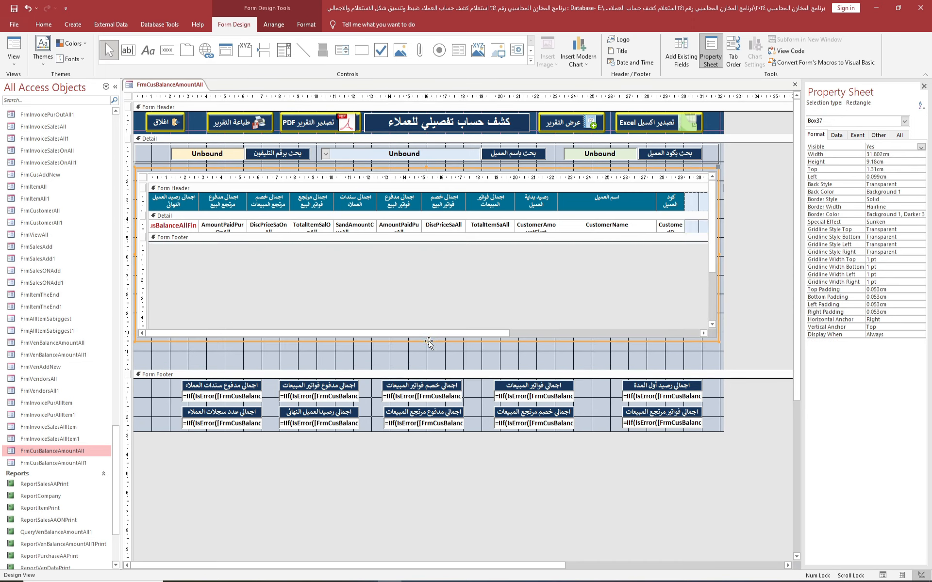
Step: Shorten the Detail section to just below the subform's rectangle and extend the Form Footer to about 6.9 cm high
{"action": "left_click", "coordinate": [753, 360]}
{"action": "mouse_move", "coordinate": [751, 371]}
{"action": "left_mouse_down"}
{"action": "mouse_move", "coordinate": [748, 348]}
{"action": "mouse_move", "coordinate": [748, 356]}
{"action": "left_mouse_up"}
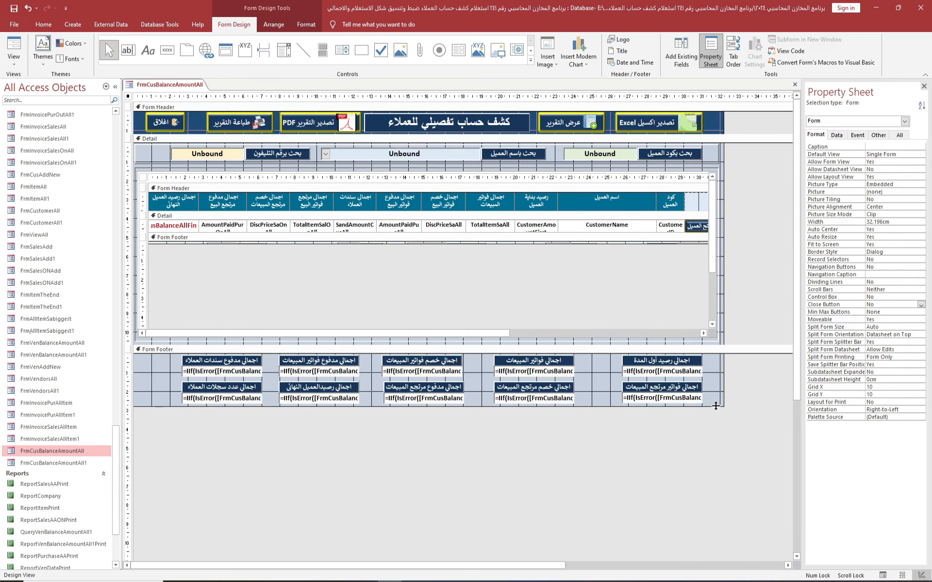
{"action": "left_click_drag", "start_coordinate": [724, 408], "coordinate": [725, 485]}
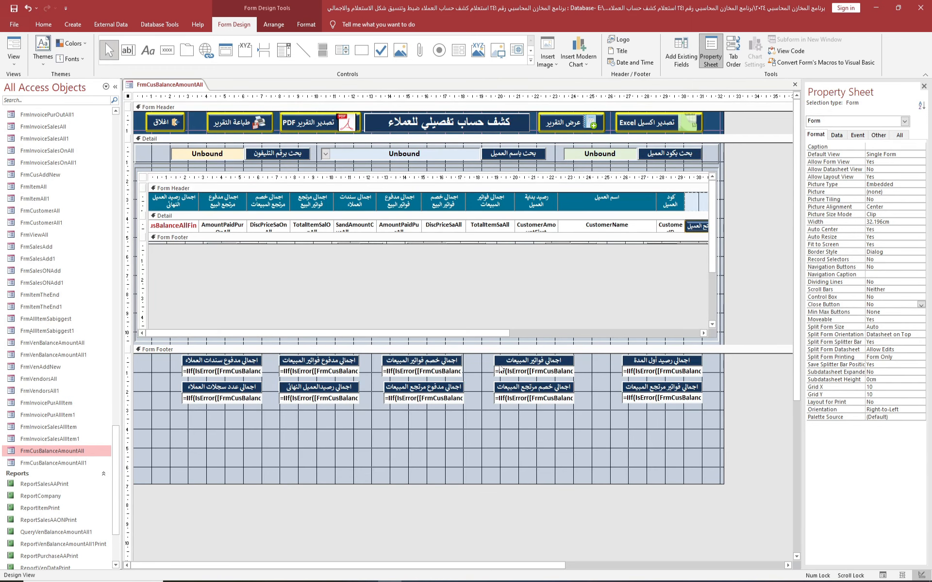
Step: Copy the 4.339 cm width of the total اجمالي رصيد أول المدة and select all total labels and boxes in the Form Footer
{"action": "left_click_drag", "start_coordinate": [709, 359], "coordinate": [648, 378]}
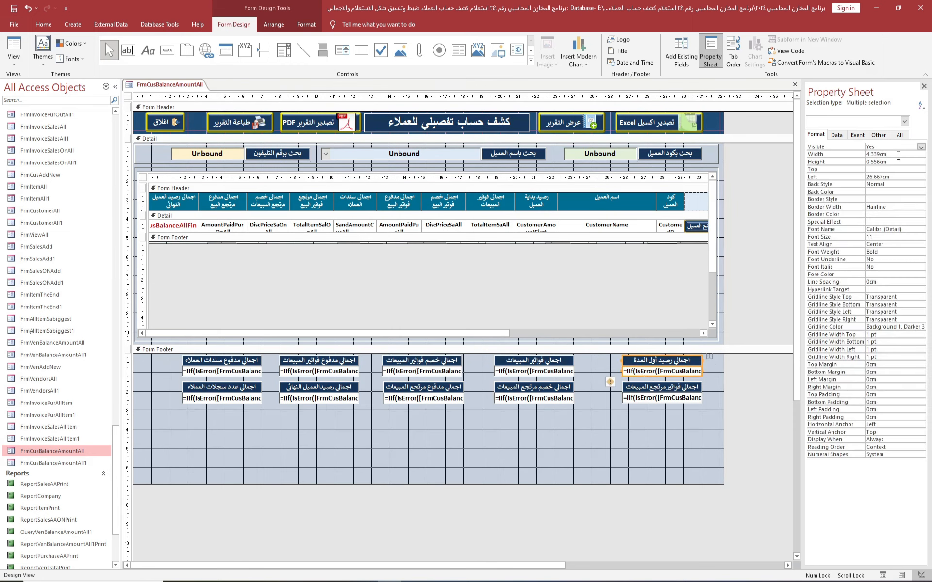
{"action": "left_click", "coordinate": [874, 154]}
{"action": "left_click_drag", "start_coordinate": [893, 154], "coordinate": [856, 159]}
{"action": "key", "text": "ctrl+c"}
{"action": "left_click", "coordinate": [714, 362]}
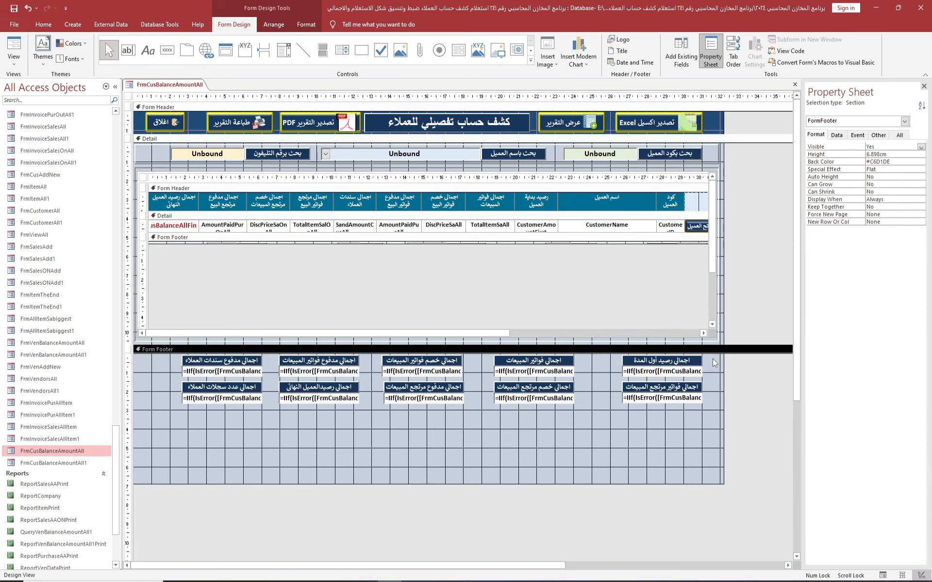
{"action": "left_click_drag", "start_coordinate": [712, 360], "coordinate": [142, 407]}
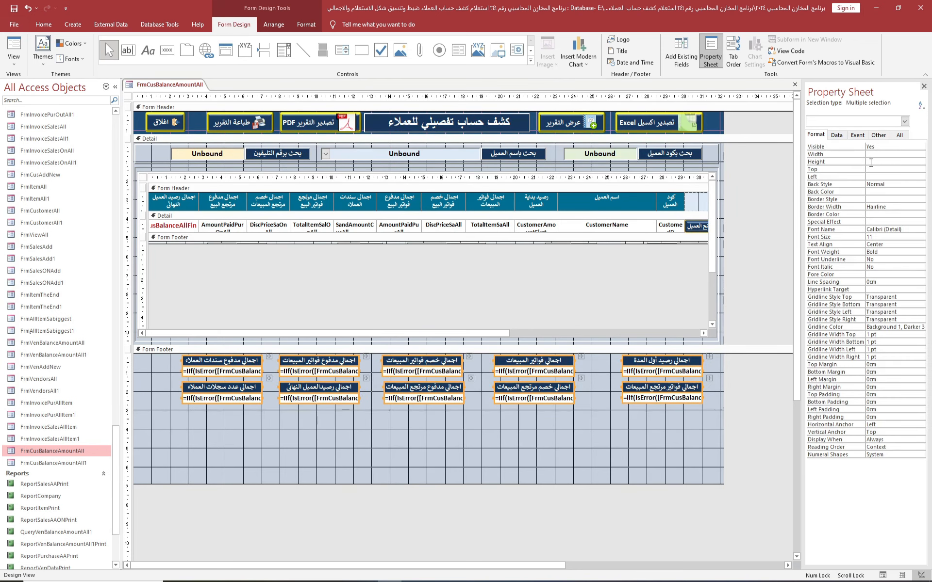
{"action": "left_click", "coordinate": [873, 161]}
{"action": "key", "text": "ctrl+v"}
{"action": "key", "text": "Return"}
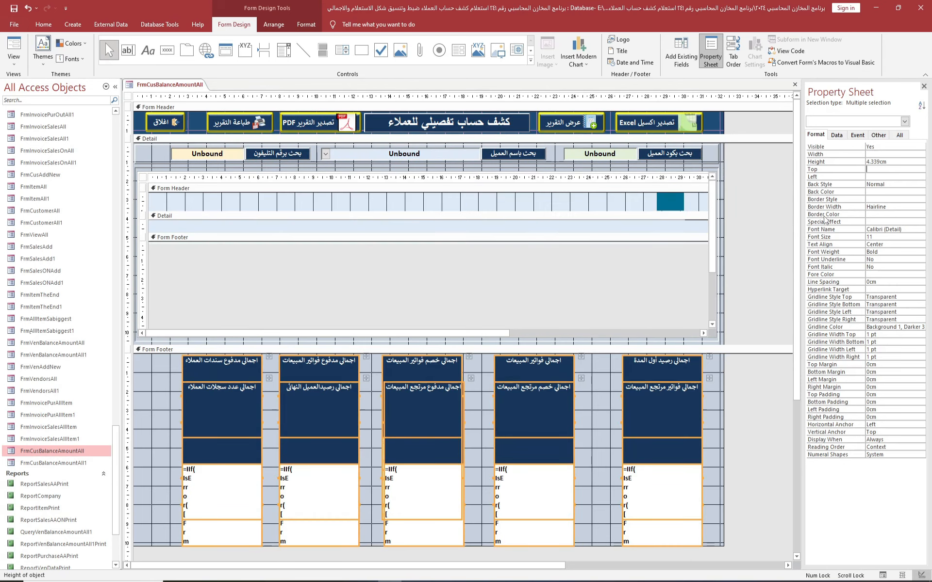
{"action": "key", "text": "ctrl+z"}
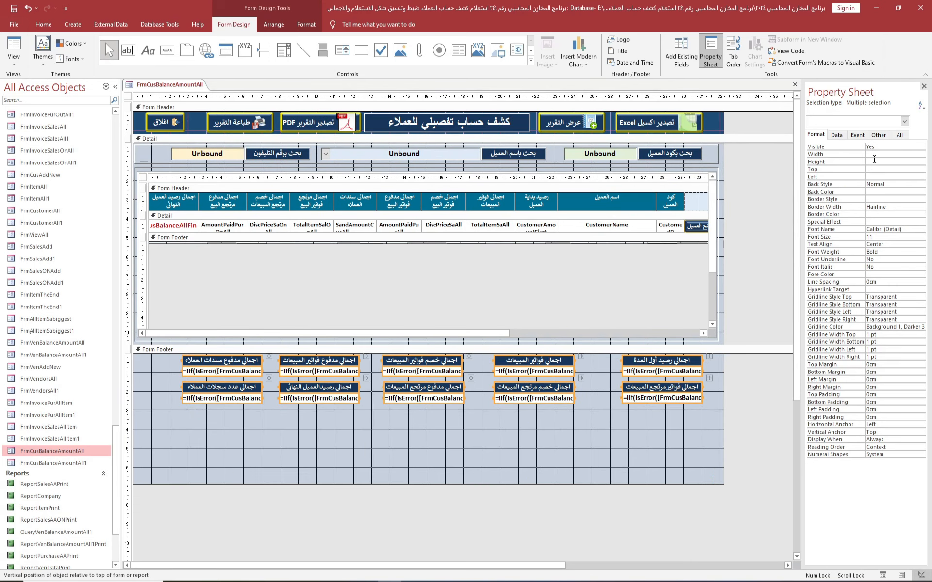
Step: Set the width of all total labels and boxes in the Form Footer to 4.545 cm
{"action": "left_click", "coordinate": [876, 155]}
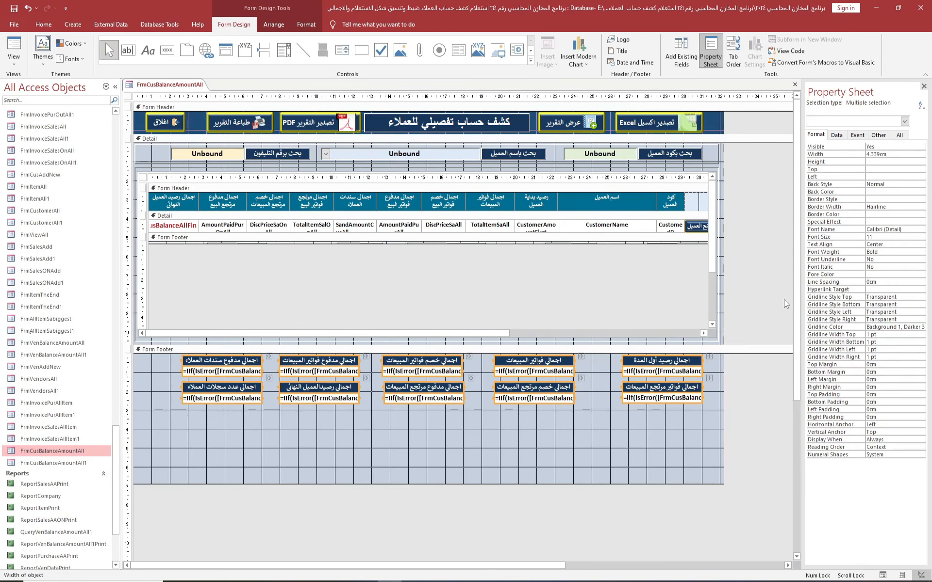
{"action": "key", "text": "Return"}
{"action": "left_click", "coordinate": [877, 155]}
{"action": "key", "text": "Return"}
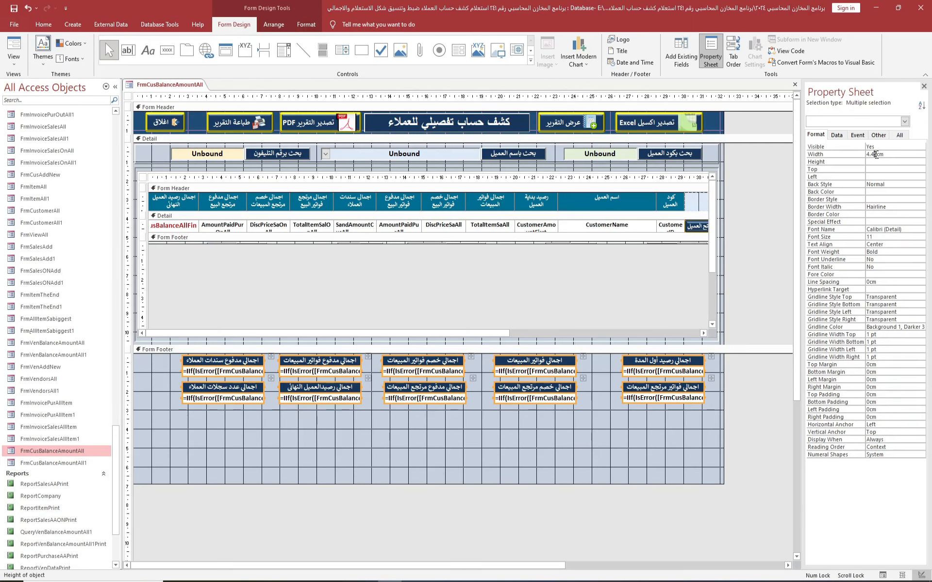
{"action": "left_click", "coordinate": [876, 155]}
{"action": "key", "text": "Return"}
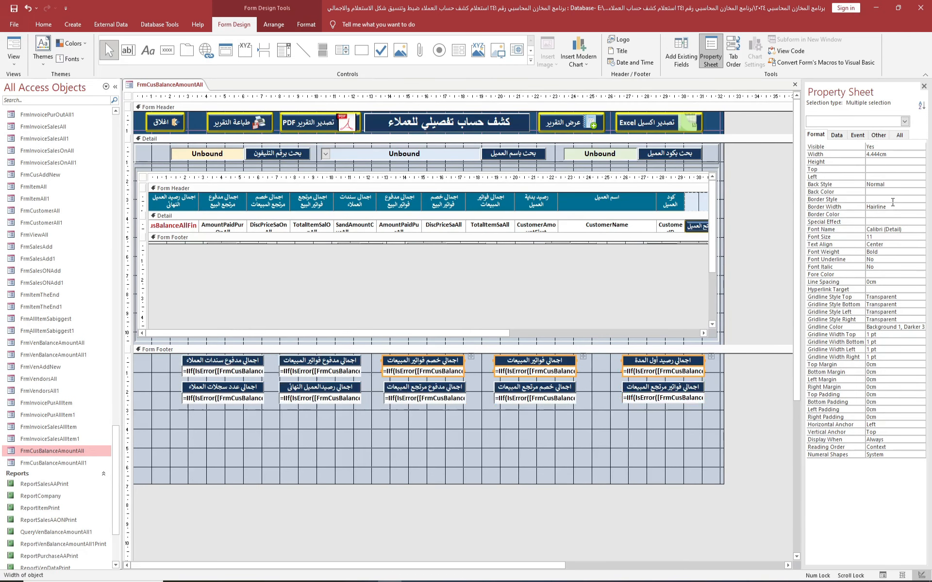
{"action": "left_click", "coordinate": [873, 154]}
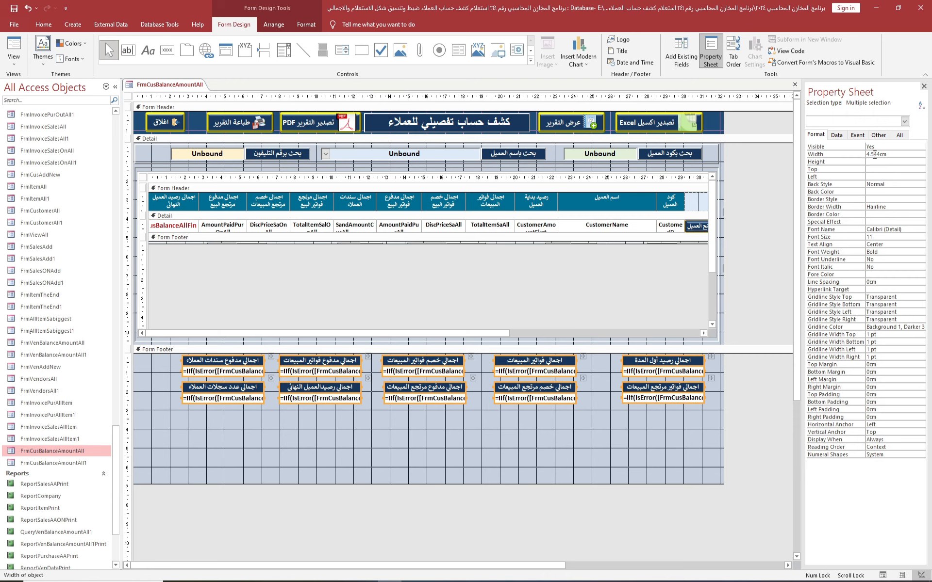
{"action": "key", "text": "Return"}
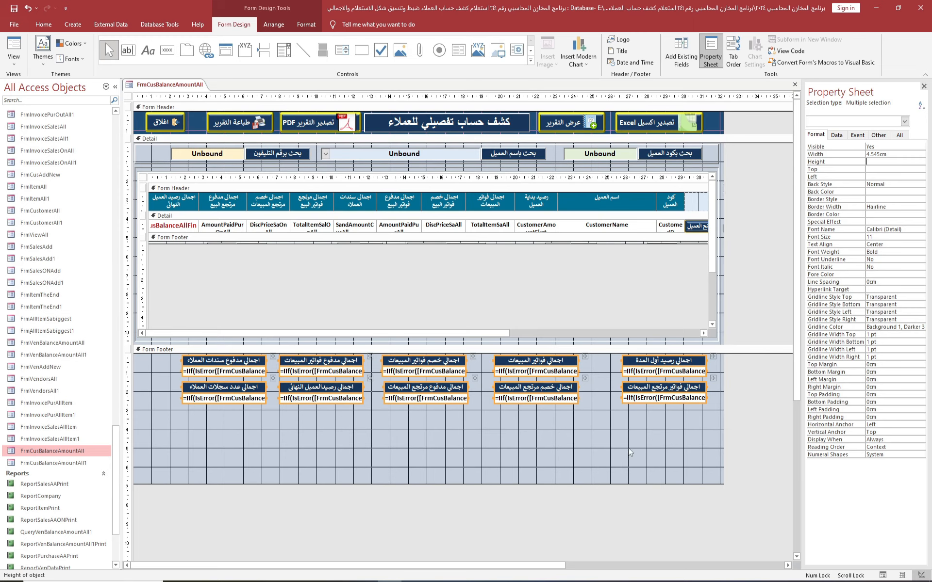
Step: Try a height of 0.661 cm on the label and text box of the total اجمالي رصيد أول المدة
{"action": "left_click", "coordinate": [710, 359]}
{"action": "left_click", "coordinate": [691, 376]}
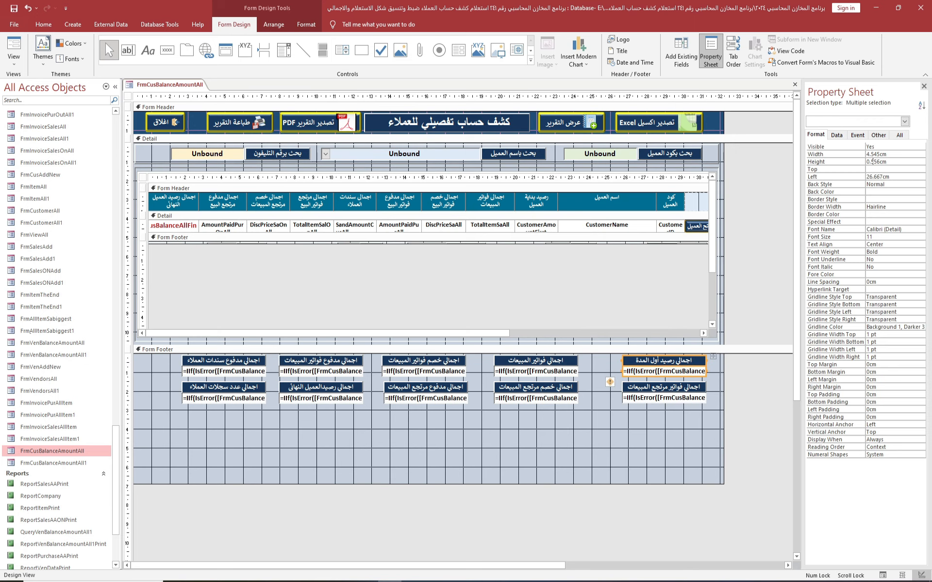
{"action": "left_click_drag", "start_coordinate": [871, 162], "coordinate": [878, 162]}
{"action": "type", "text": "65"}
{"action": "key", "text": "Return"}
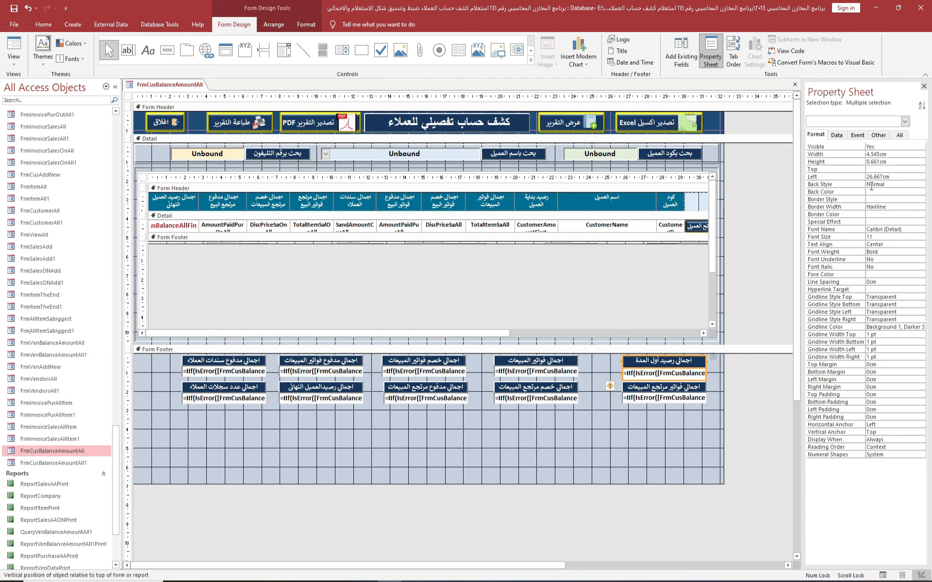
Step: Undo the height change on the label and text box of اجمالي رصيد أول المدة
{"action": "left_click", "coordinate": [689, 433]}
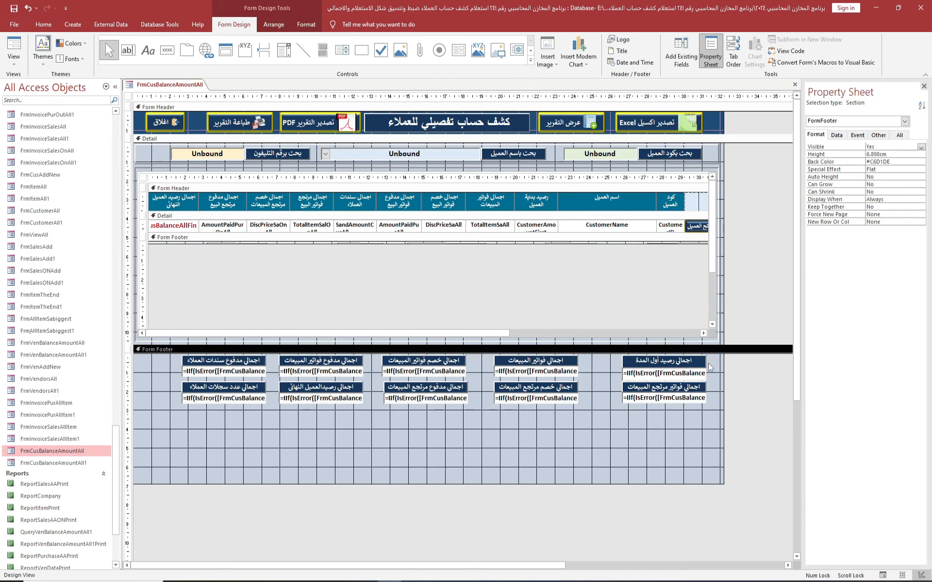
{"action": "left_click", "coordinate": [709, 362]}
{"action": "left_click", "coordinate": [684, 375]}
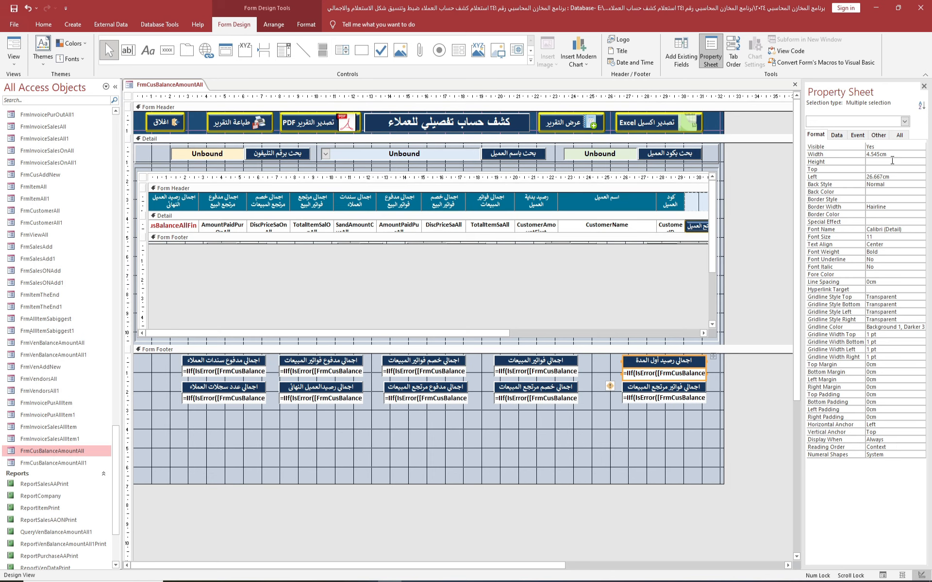
{"action": "left_click", "coordinate": [636, 424]}
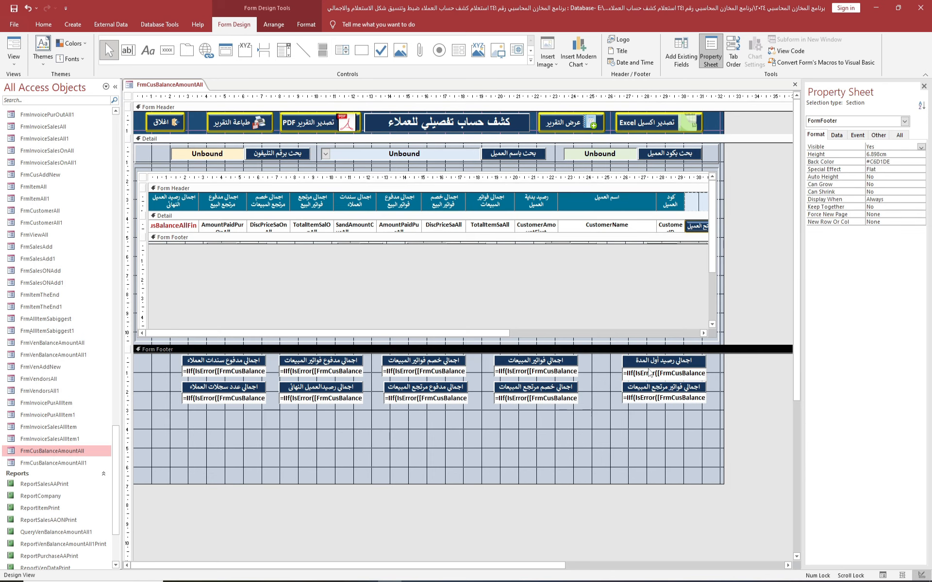
{"action": "left_click", "coordinate": [650, 373]}
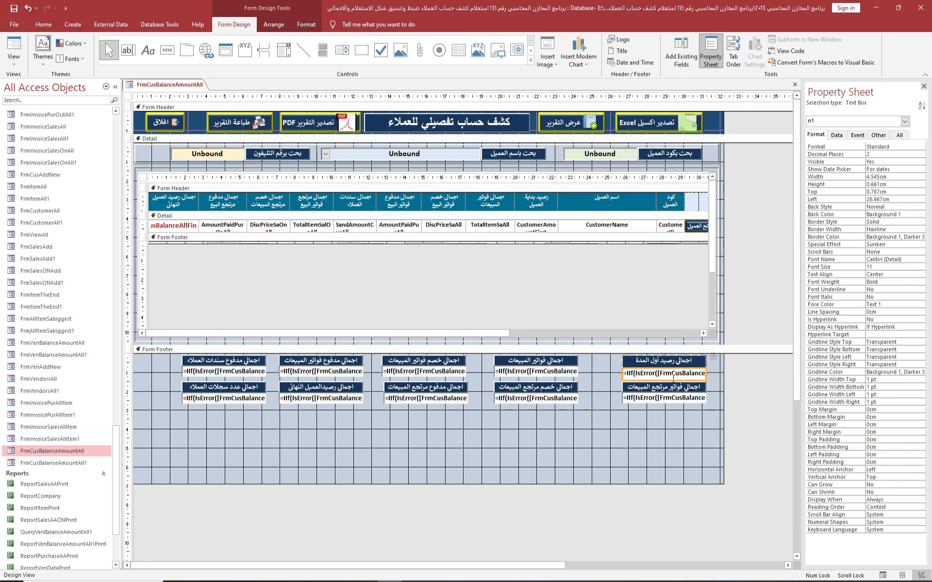
{"action": "left_click", "coordinate": [648, 435]}
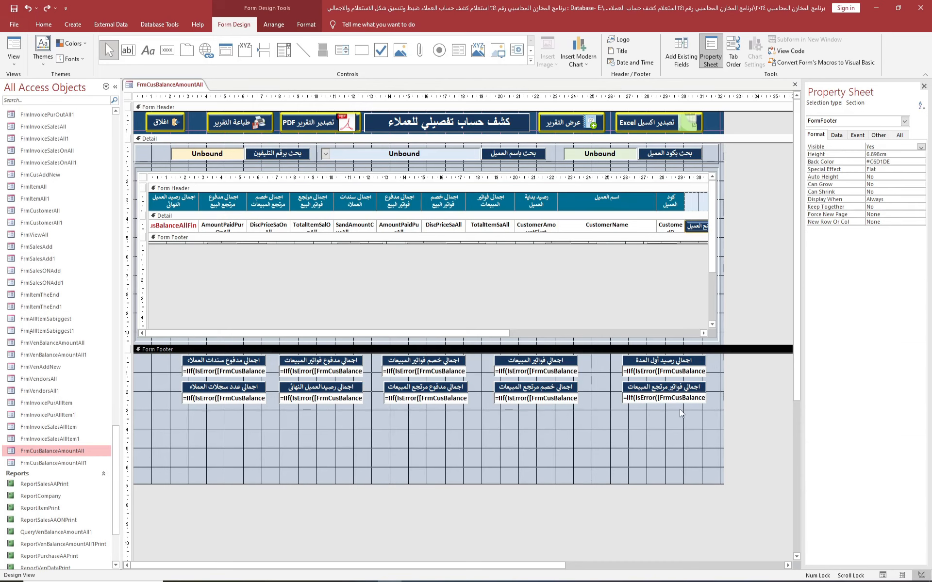
{"action": "left_click_drag", "start_coordinate": [712, 361], "coordinate": [178, 426]}
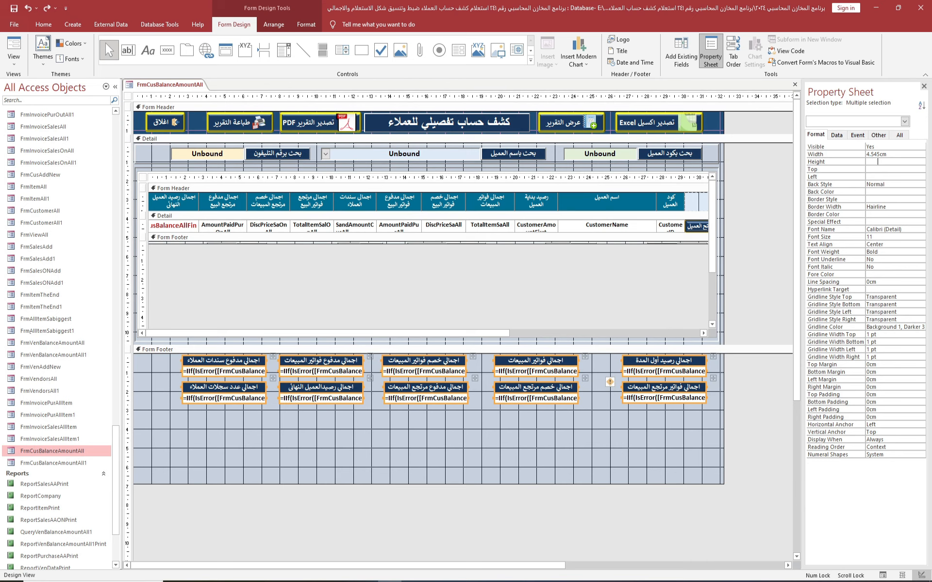
{"action": "left_click", "coordinate": [683, 429]}
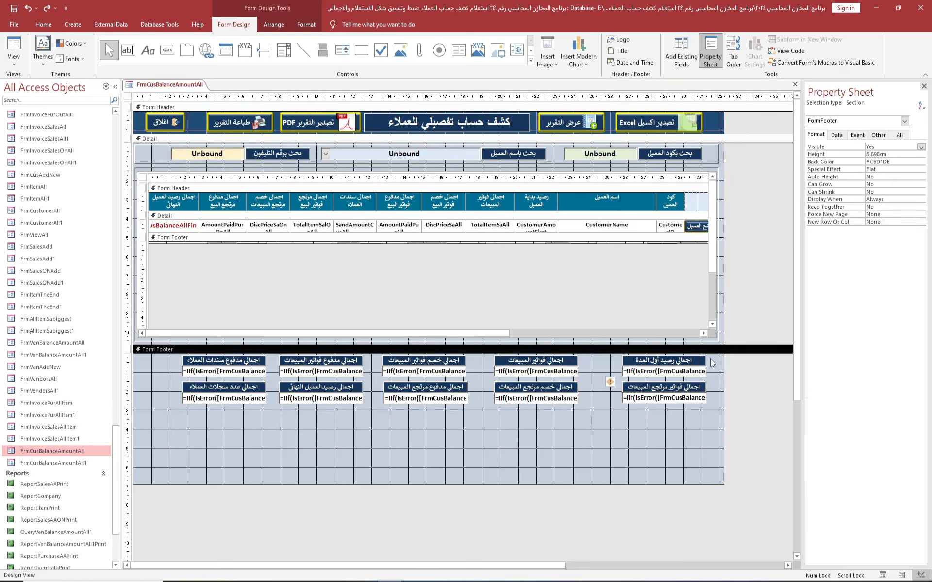
Step: Set the height of the اجمالي رصيد أول المدة label and text box to 0.608 cm and select the value for reuse
{"action": "left_click_drag", "start_coordinate": [710, 359], "coordinate": [689, 372]}
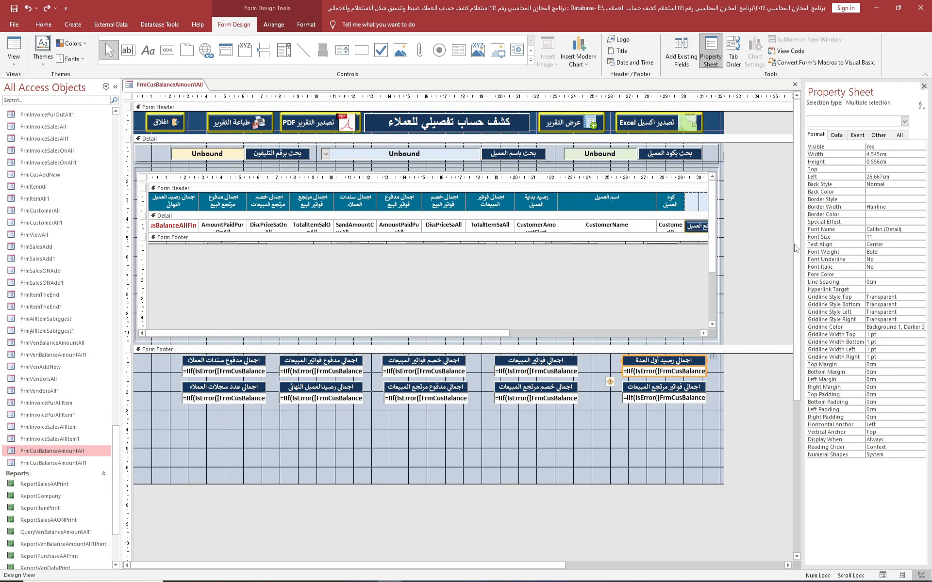
{"action": "left_click", "coordinate": [872, 164]}
{"action": "type", "text": "611"}
{"action": "key", "text": "Return"}
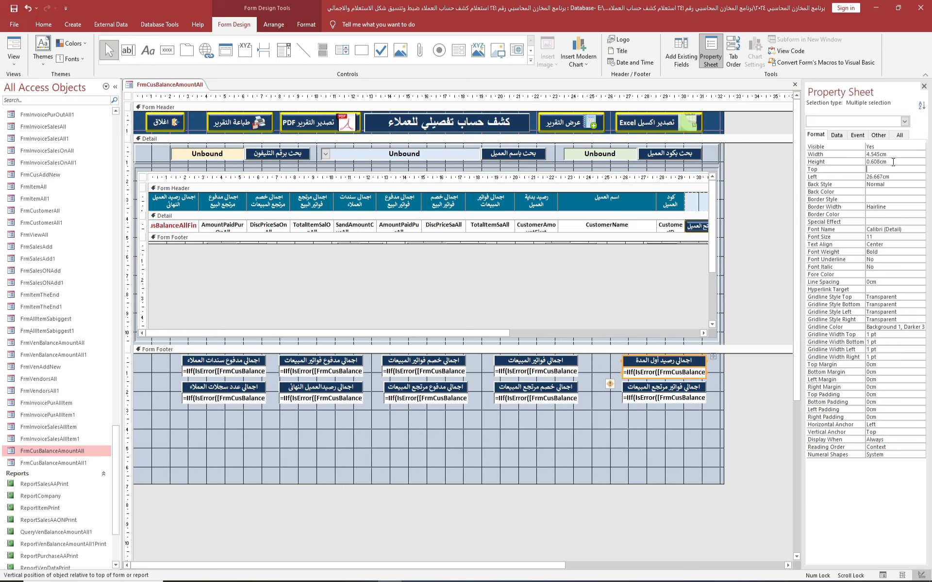
{"action": "left_click_drag", "start_coordinate": [893, 162], "coordinate": [853, 161]}
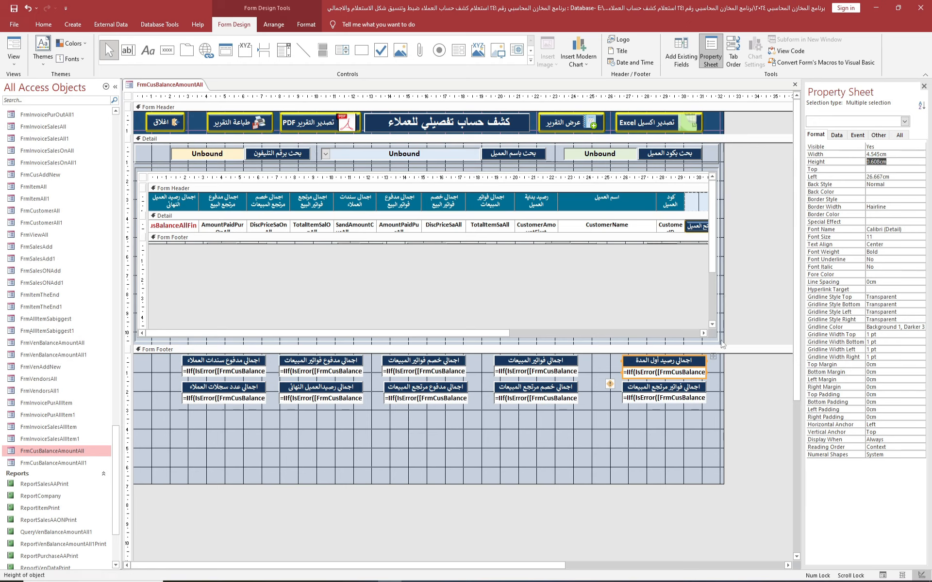
Step: Apply the height of 0.608 cm to all total labels and text boxes in the Form Footer
{"action": "left_click", "coordinate": [715, 363]}
{"action": "left_click_drag", "start_coordinate": [713, 363], "coordinate": [181, 413]}
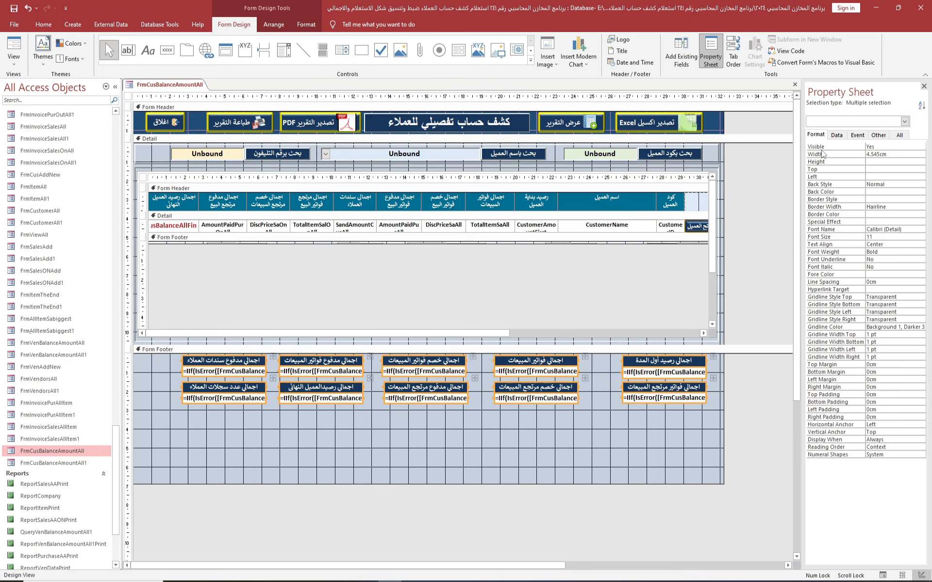
{"action": "left_click", "coordinate": [893, 163]}
{"action": "type", "text": "0.608cm"}
{"action": "key", "text": "Return"}
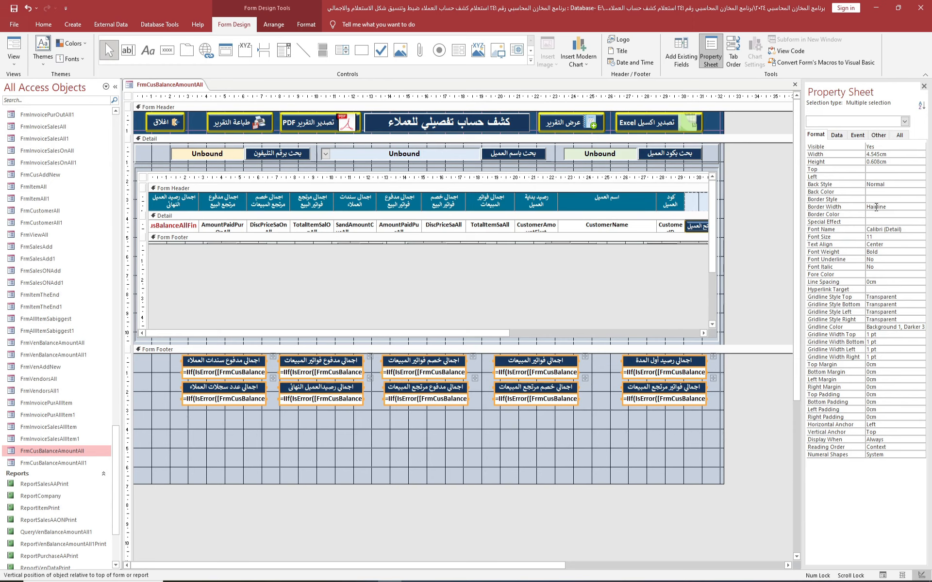
Step: Set the width of all total labels and text boxes in the Form Footer to 4.746 cm
{"action": "left_click", "coordinate": [873, 155]}
{"action": "key", "text": "Return"}
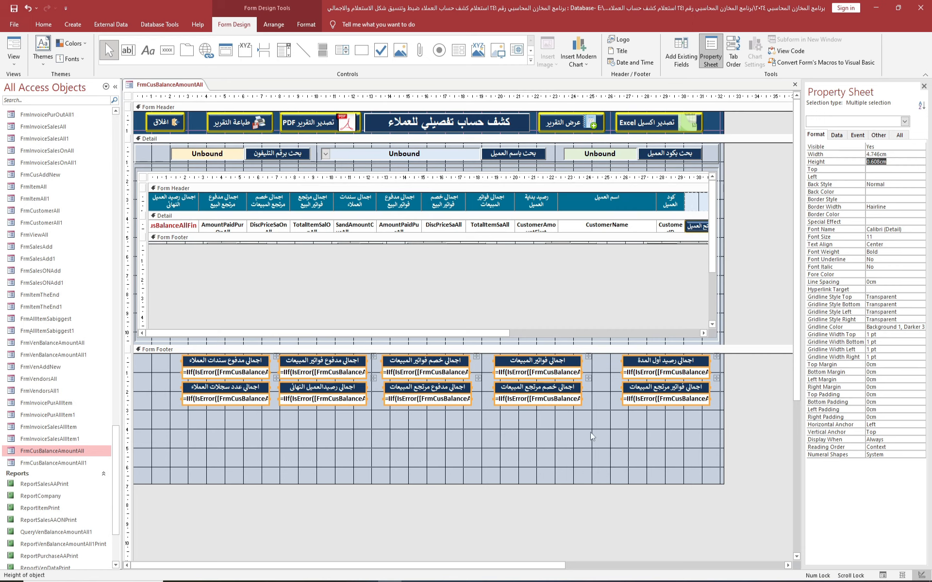
{"action": "left_click", "coordinate": [546, 433]}
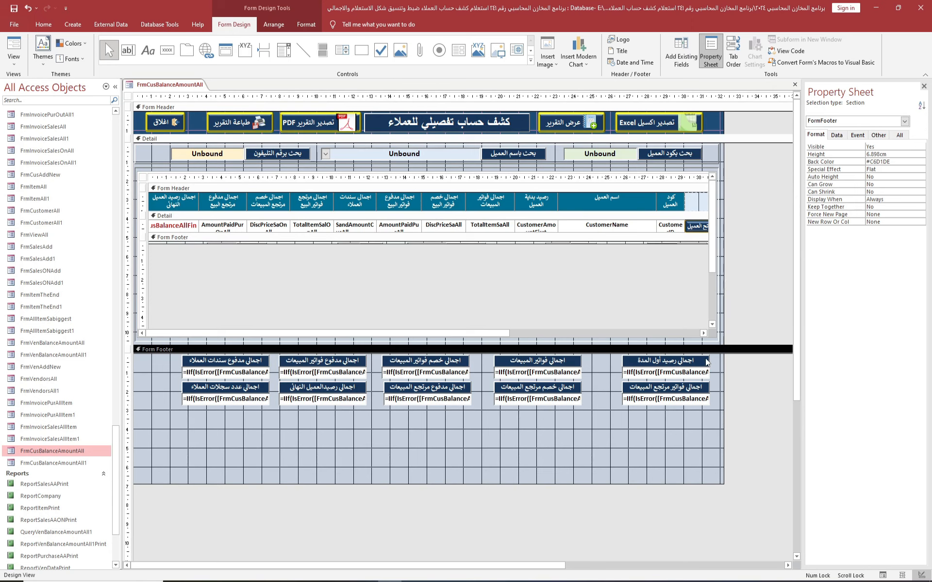
Step: Move all the totals together to the lower part of the Form Footer, leaving free space above them
{"action": "left_click_drag", "start_coordinate": [710, 358], "coordinate": [127, 410]}
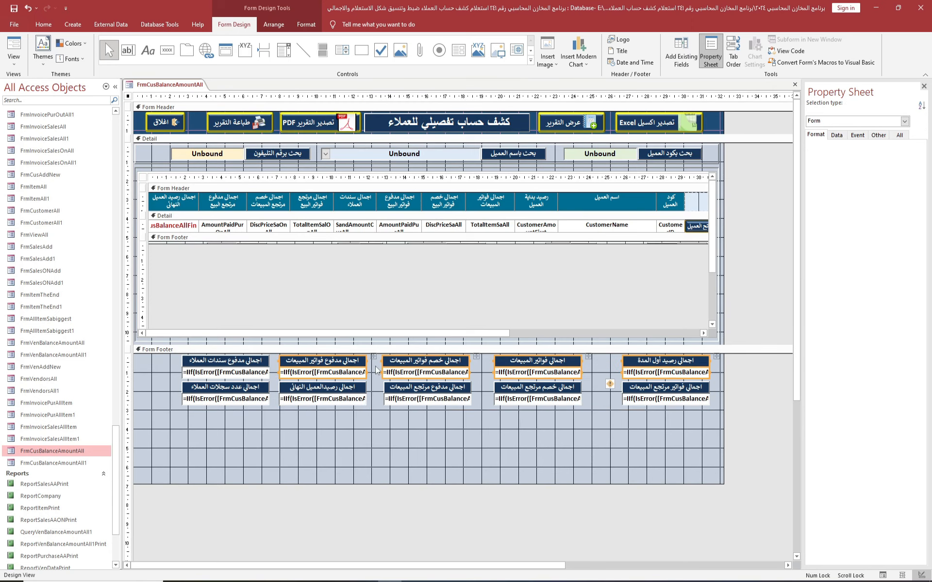
{"action": "left_click_drag", "start_coordinate": [635, 358], "coordinate": [630, 427]}
{"action": "left_click", "coordinate": [675, 412]}
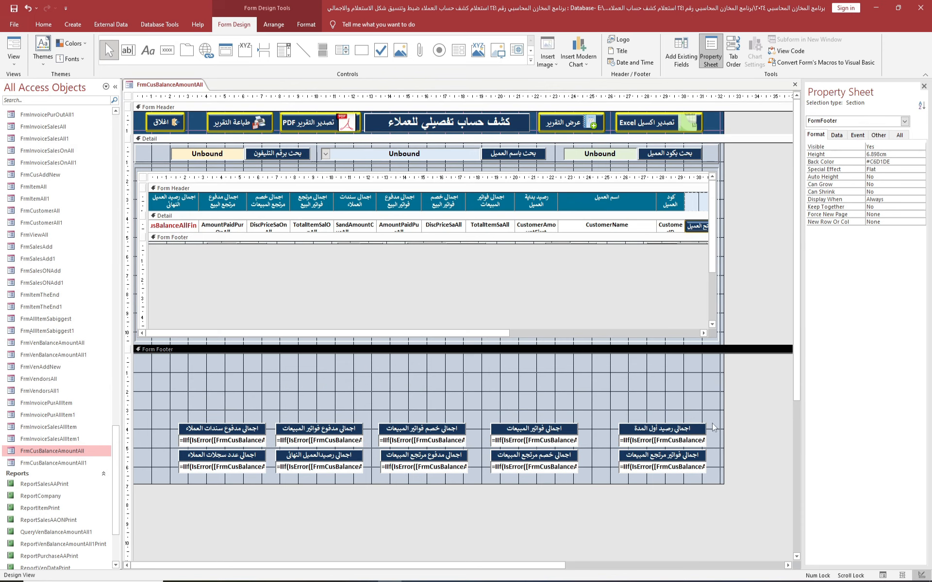
Step: Place اجمالي رصيد أول المدة above the customer's final balance total in the rightmost column, with customer vouchers above record count in the column beside it
{"action": "left_click_drag", "start_coordinate": [712, 423], "coordinate": [686, 384]}
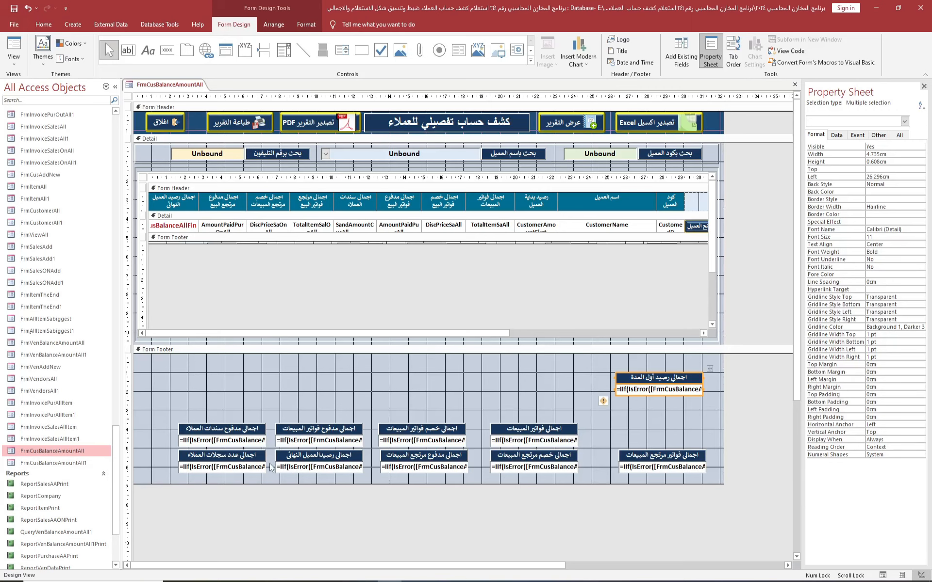
{"action": "left_click_drag", "start_coordinate": [371, 453], "coordinate": [678, 416]}
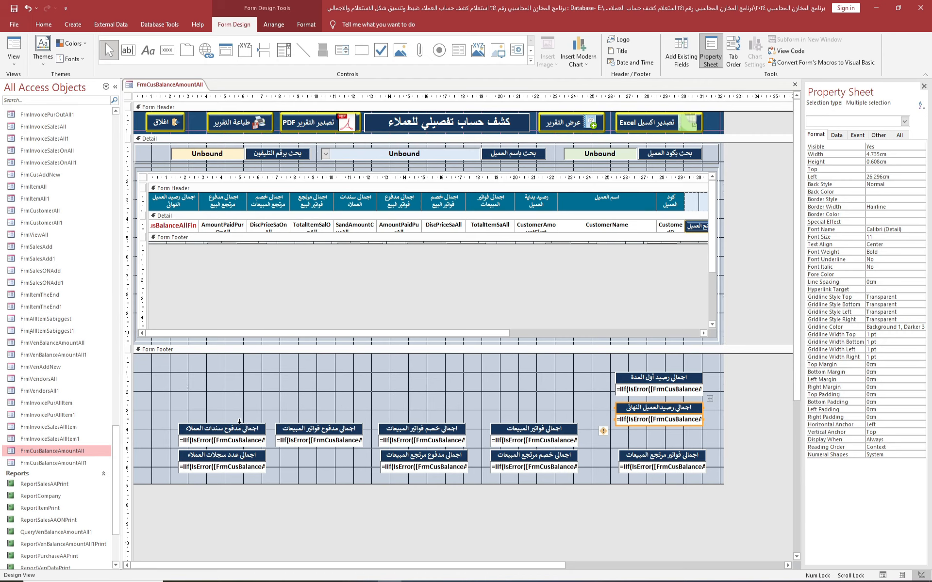
{"action": "left_click_drag", "start_coordinate": [234, 414], "coordinate": [218, 481]}
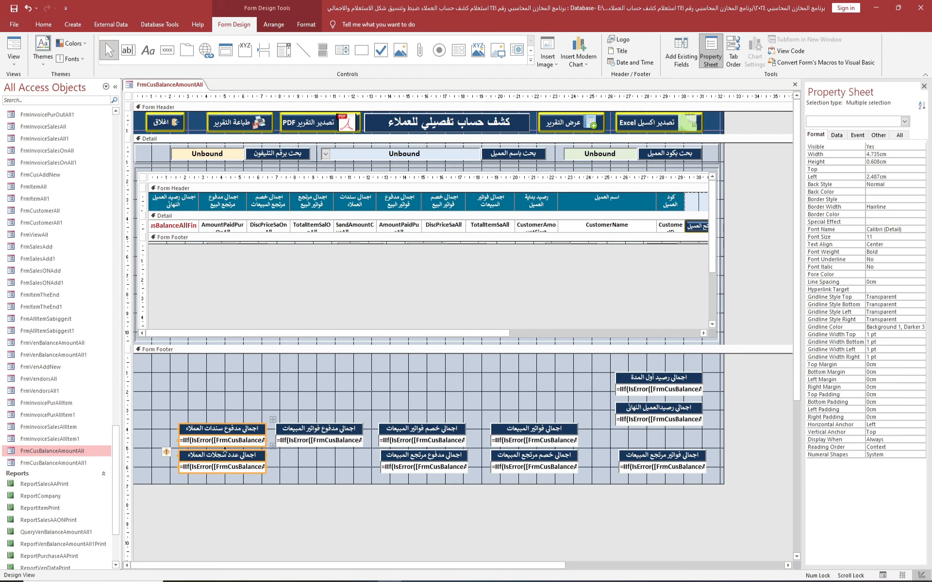
{"action": "left_click_drag", "start_coordinate": [250, 431], "coordinate": [568, 383]}
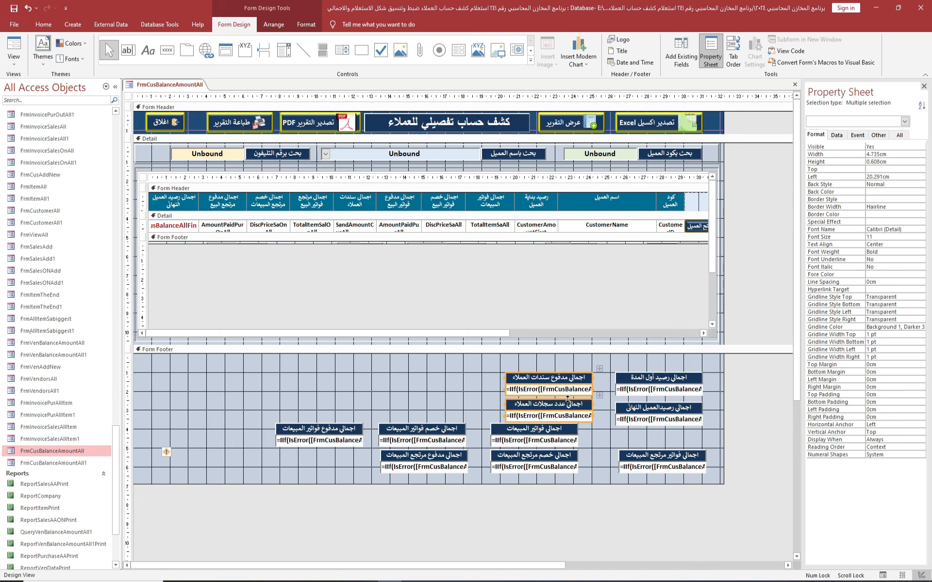
Step: Arrange the sales invoice, discount and payment totals in the upper row, with the matching sales return totals beneath them
{"action": "left_click_drag", "start_coordinate": [588, 431], "coordinate": [315, 466]}
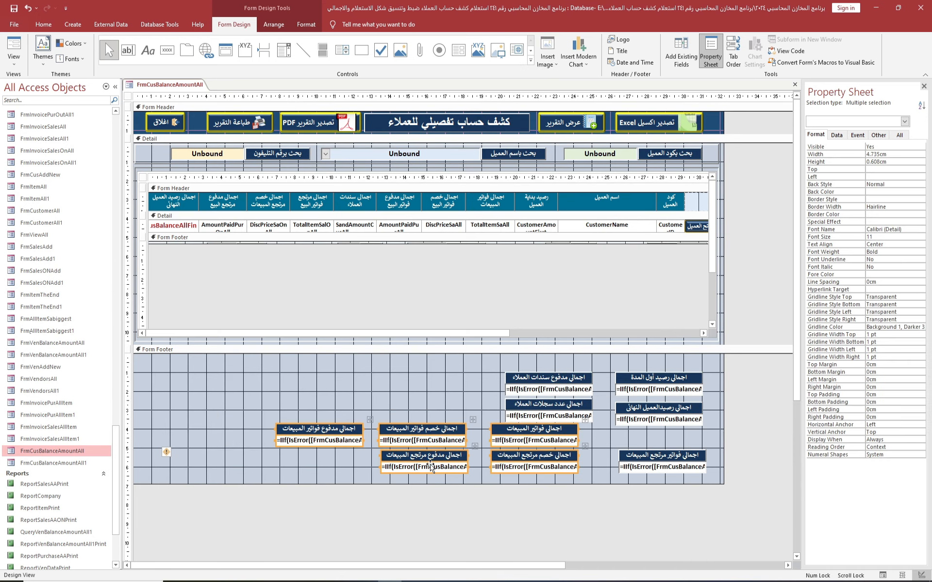
{"action": "left_click_drag", "start_coordinate": [534, 434], "coordinate": [484, 429]}
{"action": "left_click_drag", "start_coordinate": [443, 389], "coordinate": [443, 384]}
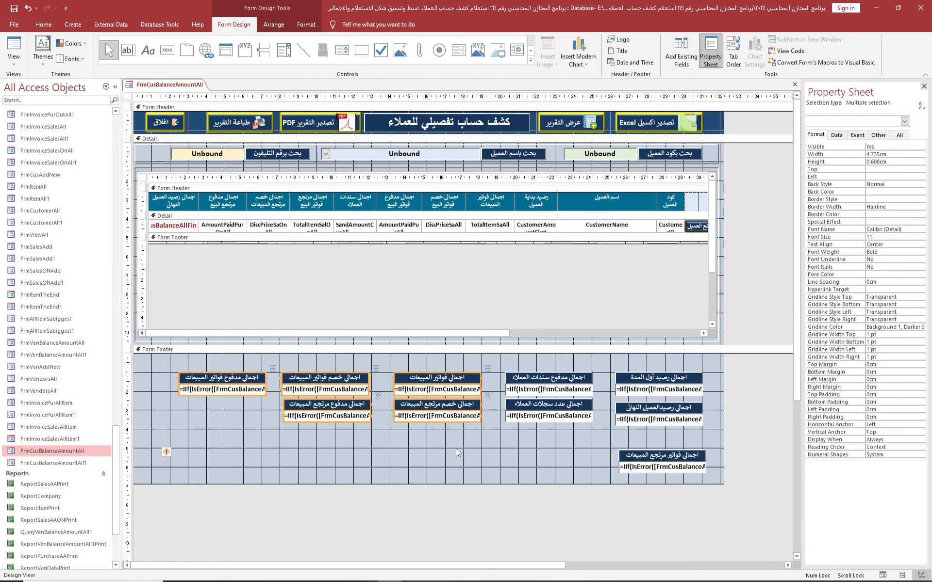
{"action": "left_click_drag", "start_coordinate": [271, 404], "coordinate": [362, 409]}
{"action": "left_click", "coordinate": [683, 448]}
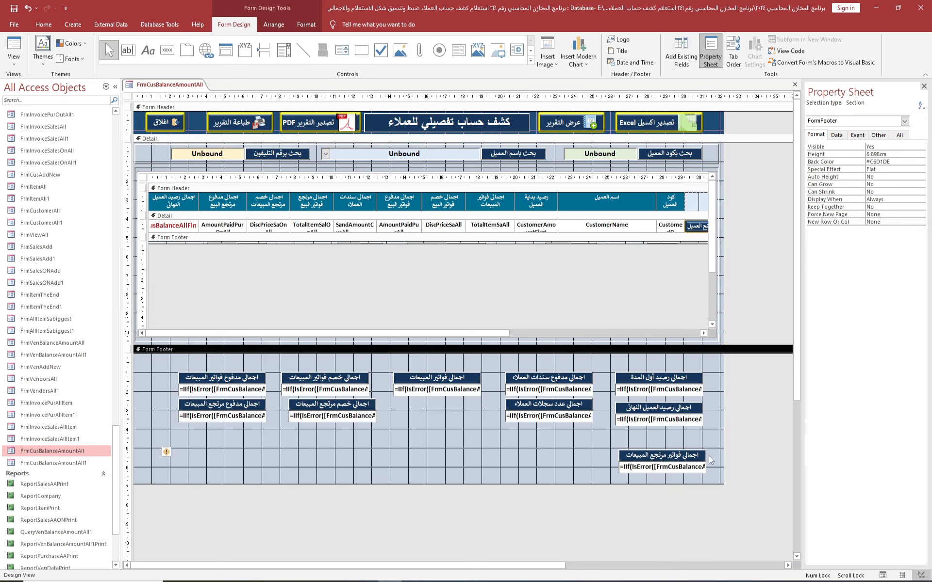
{"action": "left_click_drag", "start_coordinate": [672, 456], "coordinate": [448, 405]}
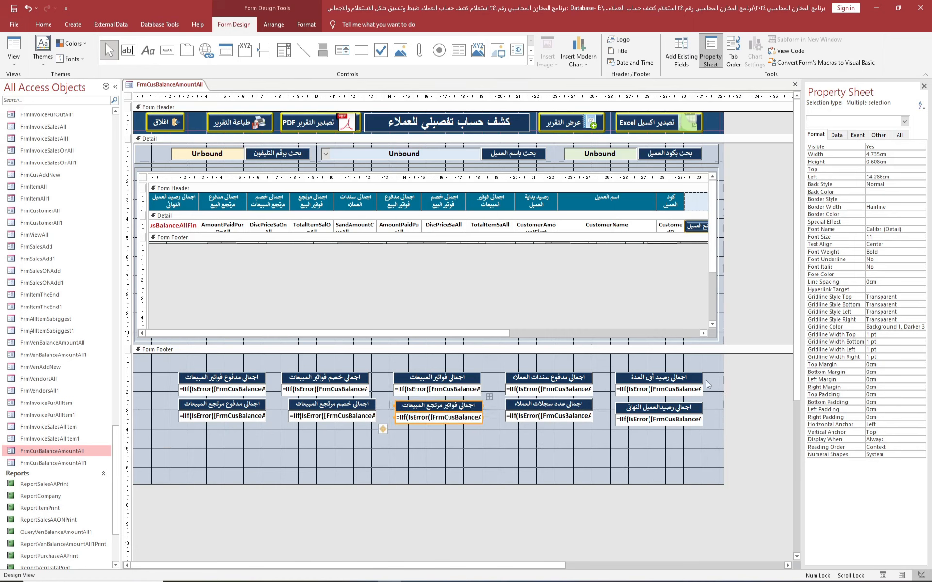
Step: Align the upper row of total labels in the Form Footer by their tops
{"action": "left_click_drag", "start_coordinate": [712, 377], "coordinate": [190, 377]}
{"action": "right_click", "coordinate": [544, 379]}
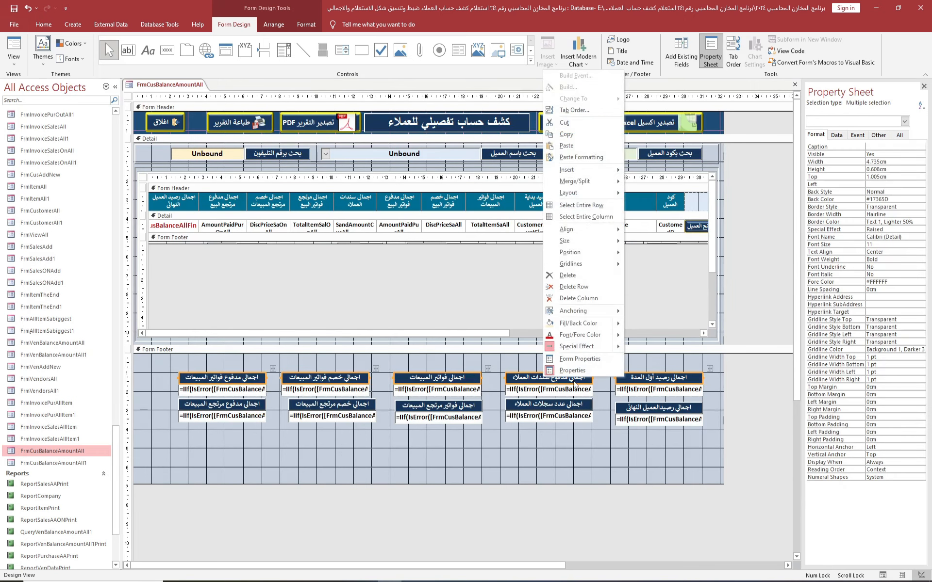
{"action": "mouse_move", "coordinate": [580, 229]}
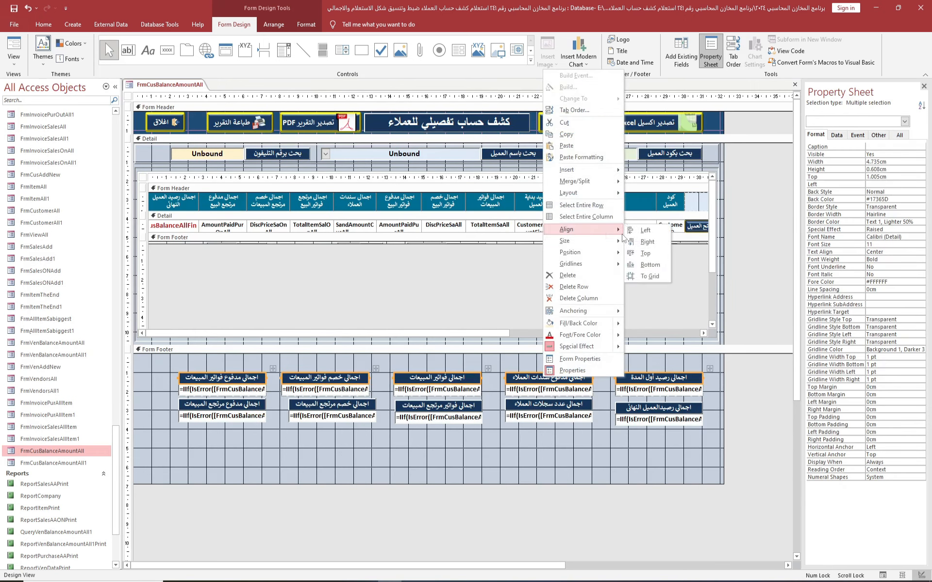
{"action": "left_click", "coordinate": [644, 256]}
Step: Try to align both the labels and text boxes of the second row of totals by their tops
{"action": "left_click_drag", "start_coordinate": [709, 408], "coordinate": [204, 427]}
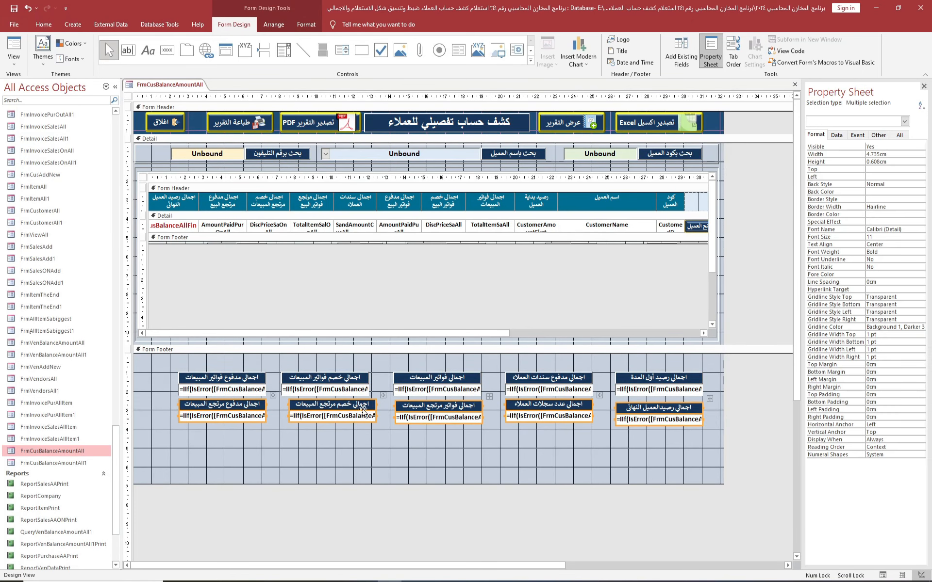
{"action": "right_click", "coordinate": [424, 409]}
{"action": "mouse_move", "coordinate": [455, 262]}
{"action": "left_click", "coordinate": [534, 287]}
{"action": "left_click", "coordinate": [677, 440]}
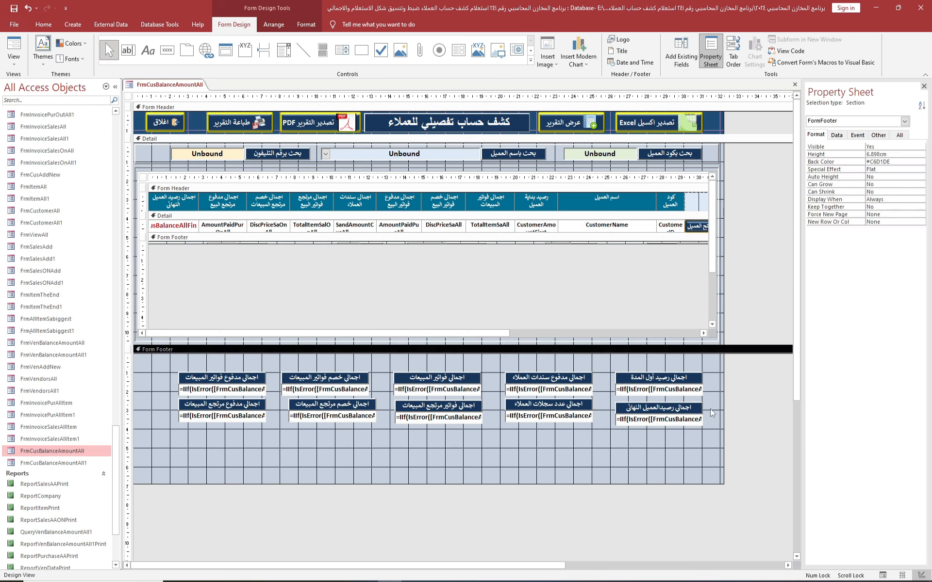
Step: Align only the labels in the second row of totals by their tops
{"action": "left_click_drag", "start_coordinate": [709, 407], "coordinate": [186, 409]}
{"action": "right_click", "coordinate": [428, 409]}
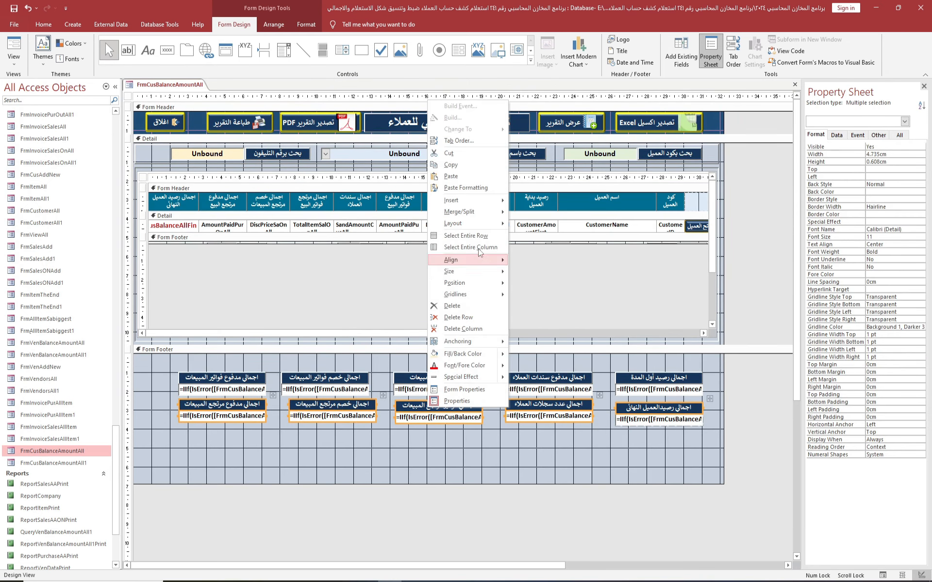
{"action": "mouse_move", "coordinate": [478, 224]}
{"action": "mouse_move", "coordinate": [485, 264]}
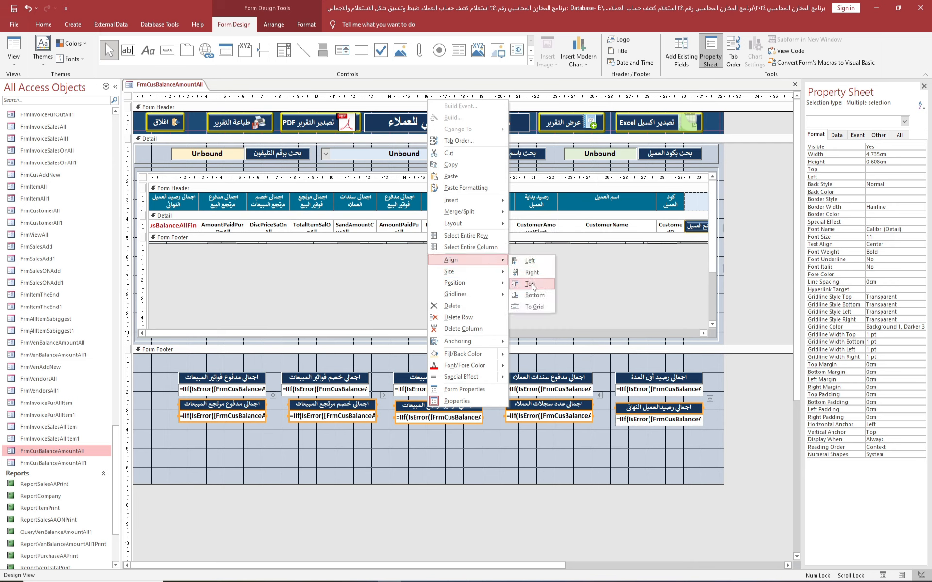
{"action": "left_click", "coordinate": [532, 283]}
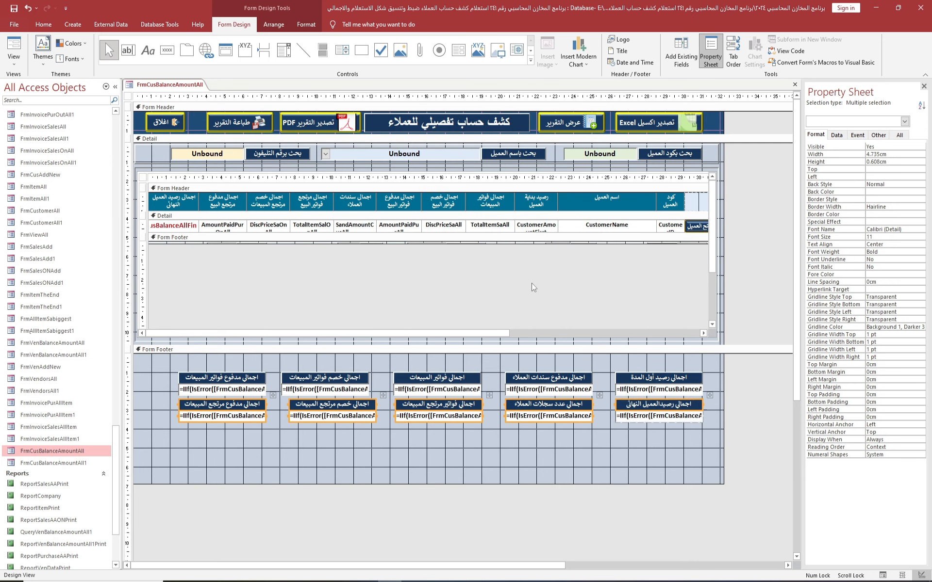
{"action": "left_click", "coordinate": [559, 473]}
Step: Align the right edges of the opening and final balance totals, and likewise the customer vouchers payment and record totals
{"action": "left_click_drag", "start_coordinate": [709, 375], "coordinate": [670, 420]}
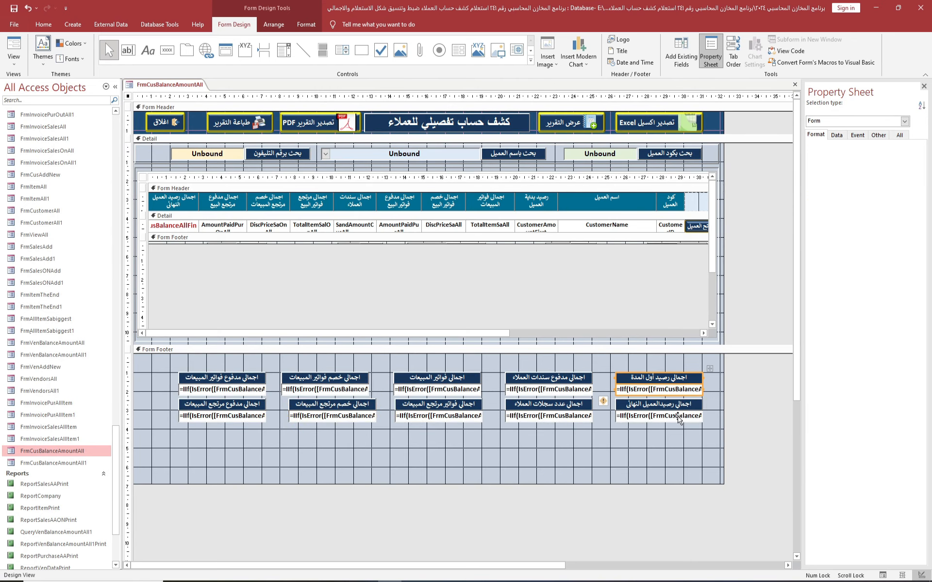
{"action": "right_click", "coordinate": [686, 376]}
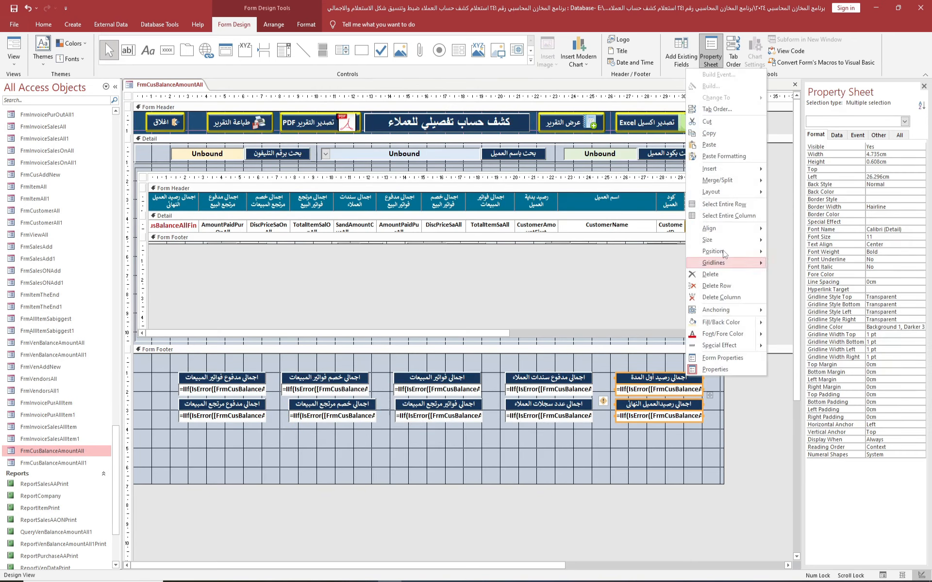
{"action": "mouse_move", "coordinate": [730, 232]}
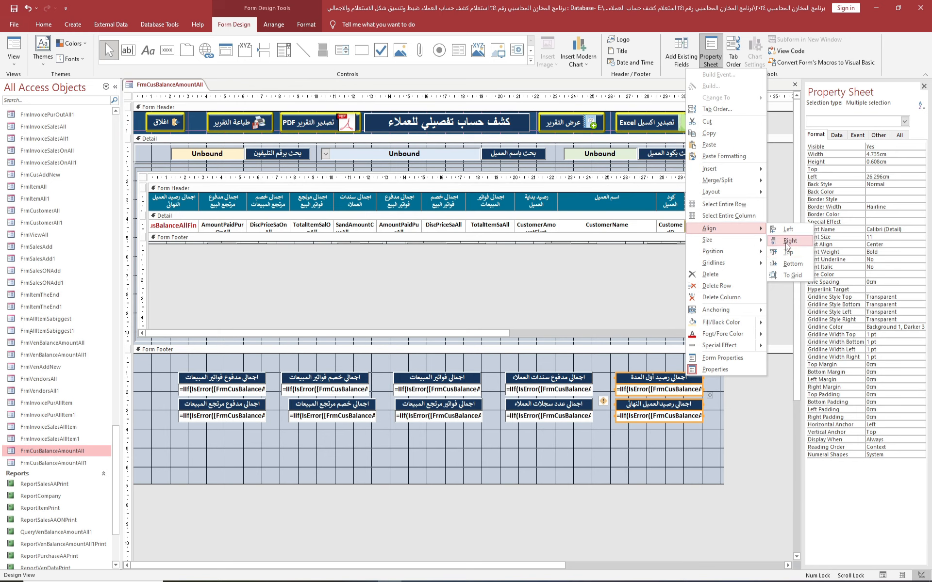
{"action": "left_click", "coordinate": [787, 252]}
{"action": "left_click_drag", "start_coordinate": [596, 375], "coordinate": [529, 417]}
{"action": "right_click", "coordinate": [561, 377]}
{"action": "mouse_move", "coordinate": [597, 229]}
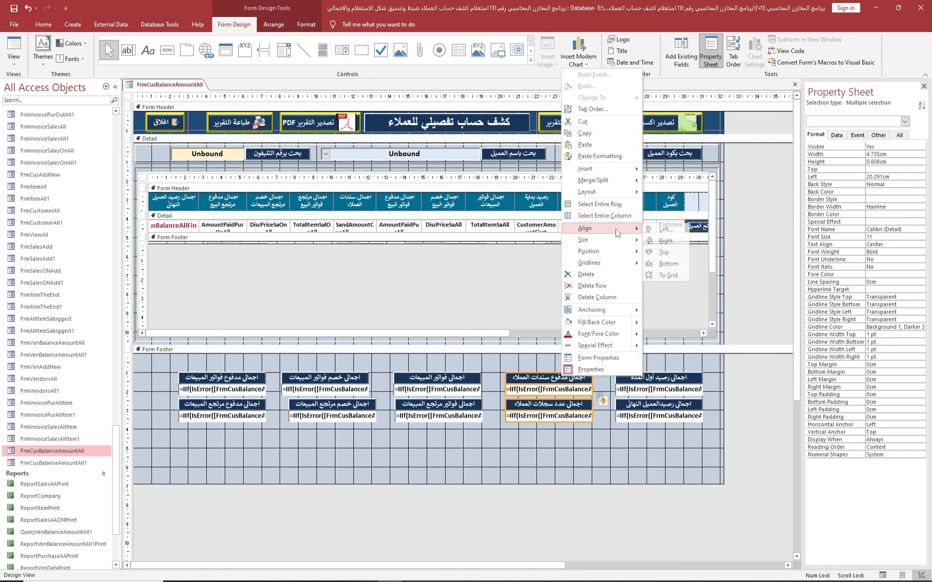
{"action": "left_click", "coordinate": [666, 242]}
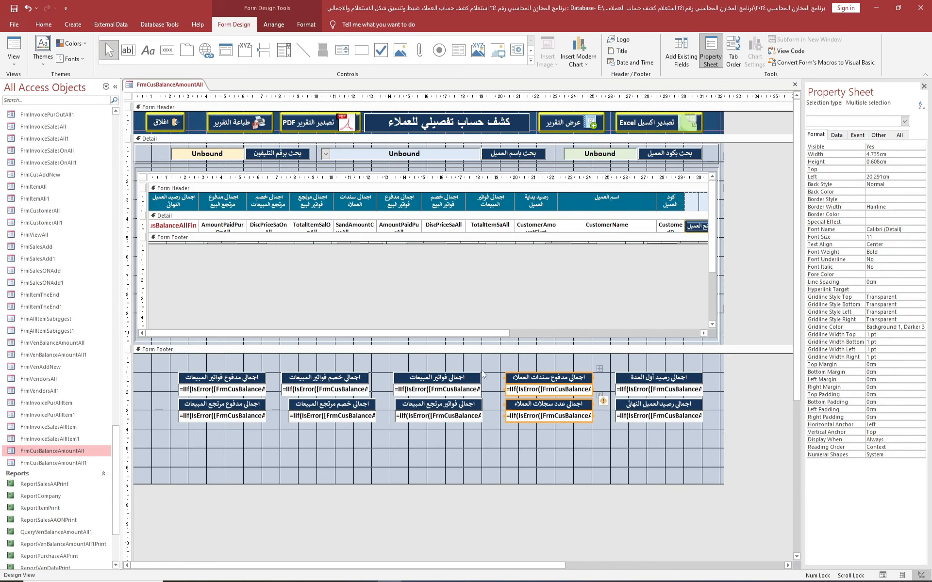
Step: Right-align the sales invoice total with its sales return total, and the invoice discount total with its return discount total
{"action": "left_click_drag", "start_coordinate": [484, 375], "coordinate": [414, 429]}
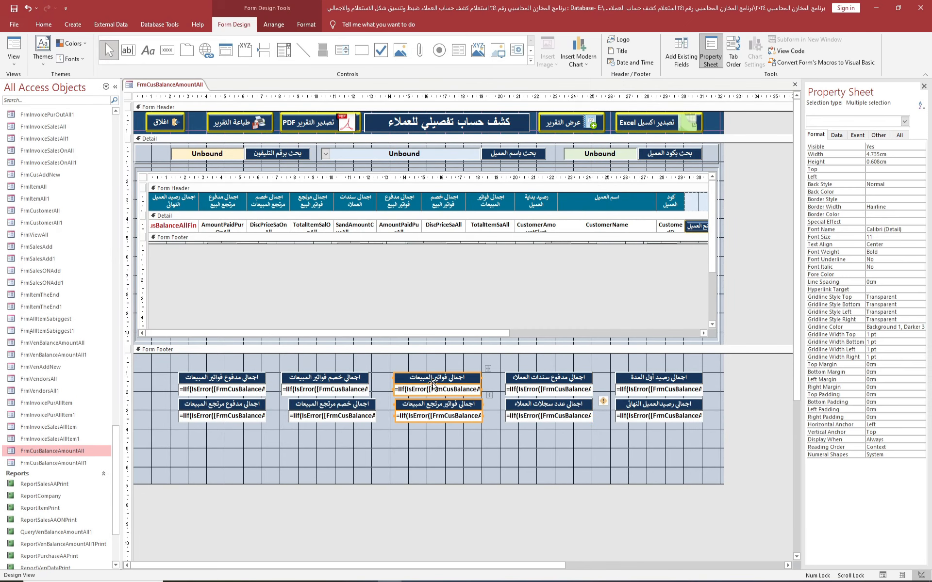
{"action": "right_click", "coordinate": [434, 383]}
{"action": "mouse_move", "coordinate": [487, 233]}
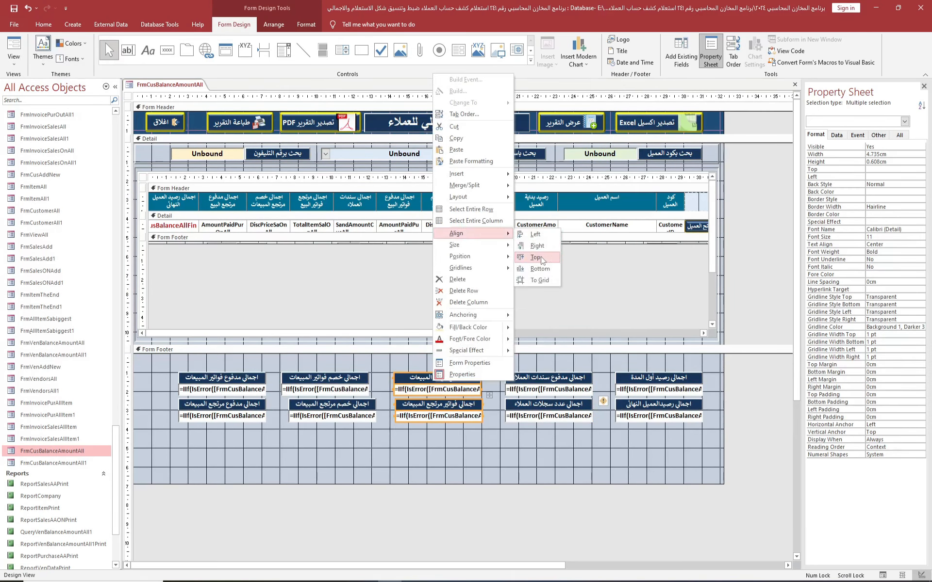
{"action": "left_click", "coordinate": [535, 257]}
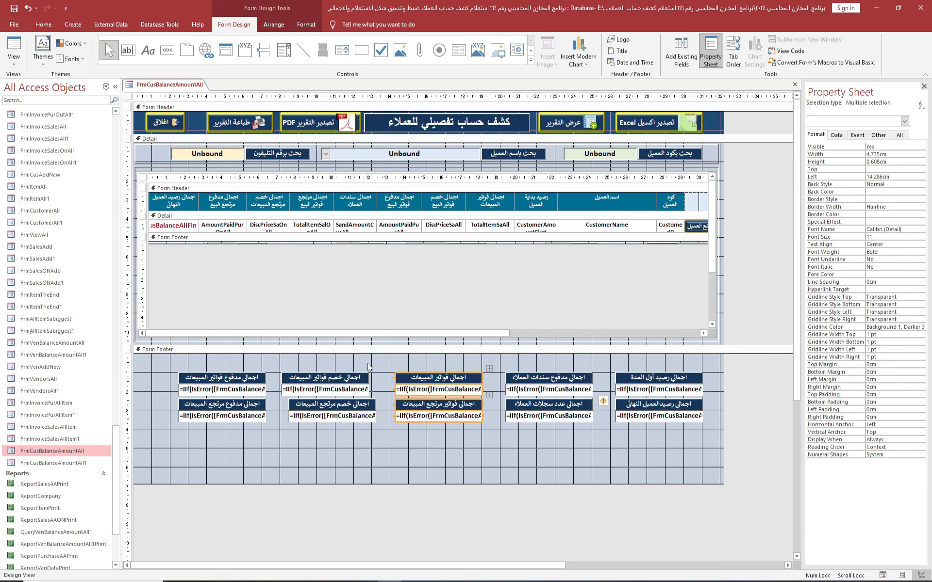
{"action": "left_click_drag", "start_coordinate": [372, 375], "coordinate": [321, 419]}
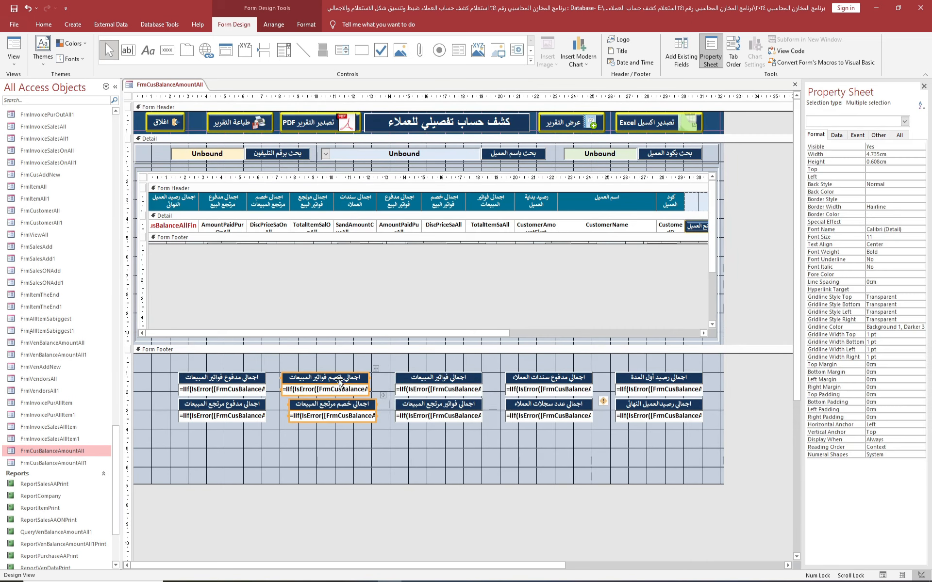
{"action": "right_click", "coordinate": [340, 382]}
{"action": "mouse_move", "coordinate": [385, 231]}
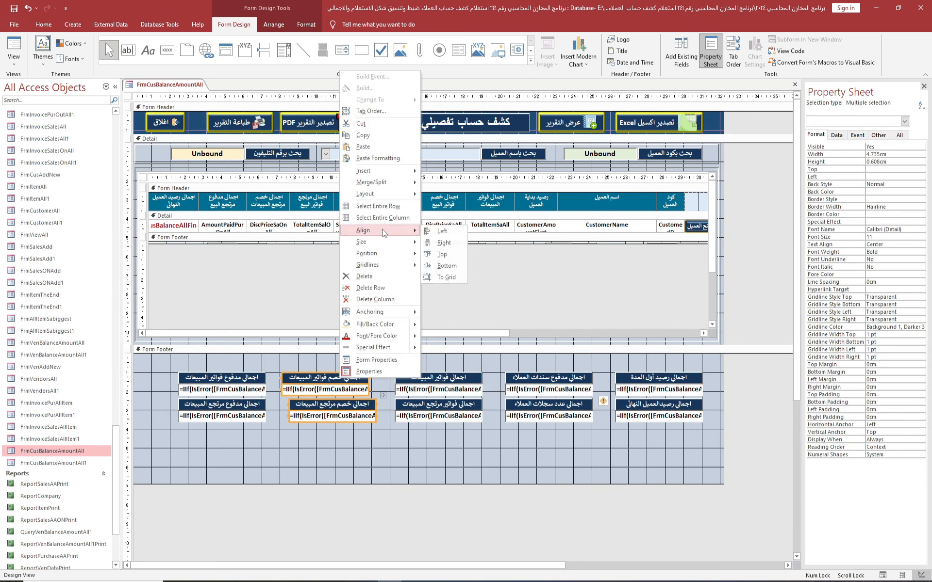
{"action": "left_click", "coordinate": [442, 255]}
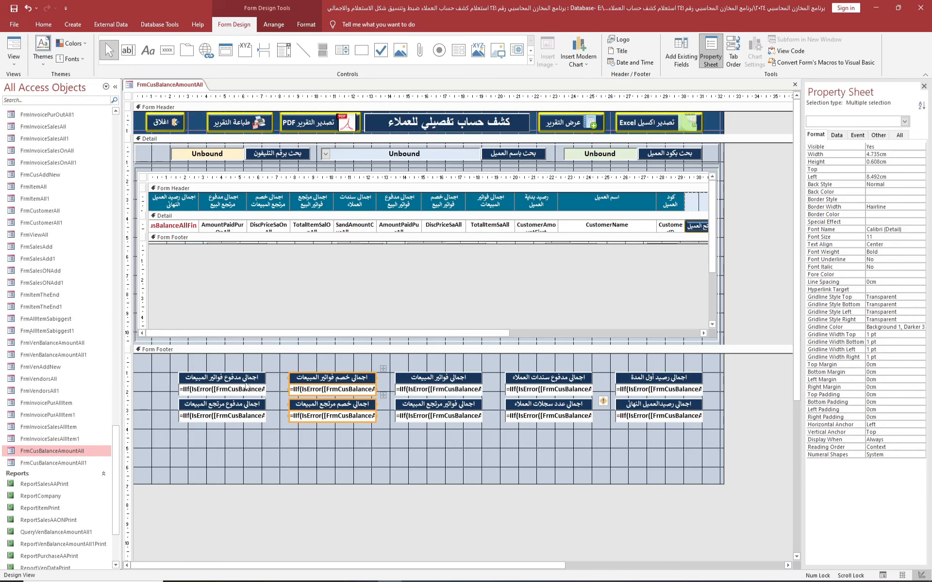
Step: Right-align the two sales payment totals and shift the pair slightly left to a Left position of about 2.09 cm
{"action": "left_click_drag", "start_coordinate": [271, 430], "coordinate": [231, 387]}
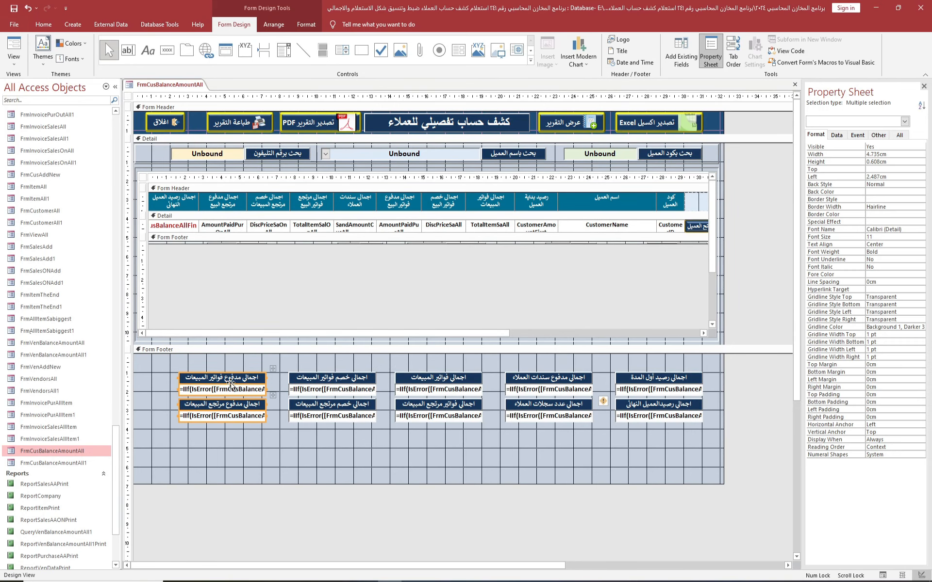
{"action": "right_click", "coordinate": [231, 384]}
{"action": "mouse_move", "coordinate": [286, 199]}
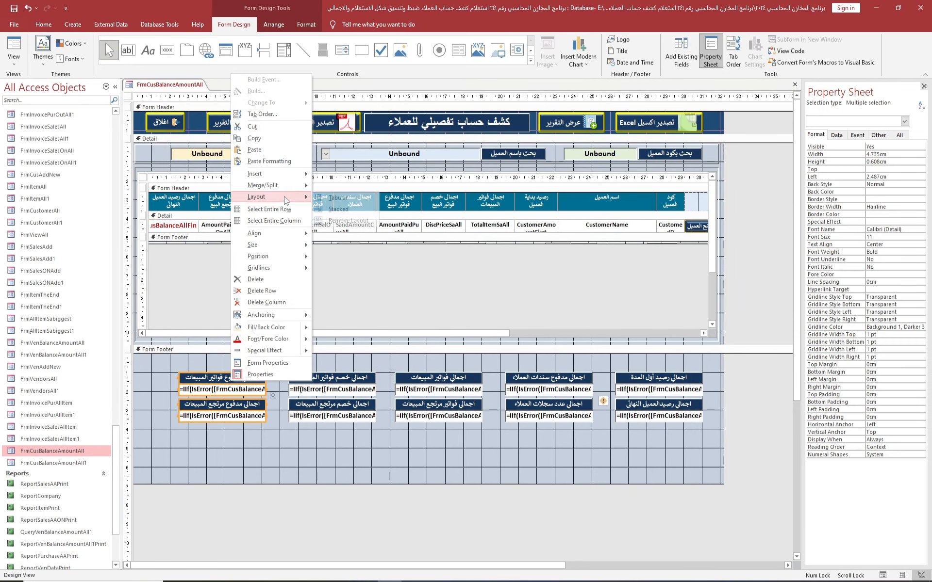
{"action": "mouse_move", "coordinate": [291, 233]}
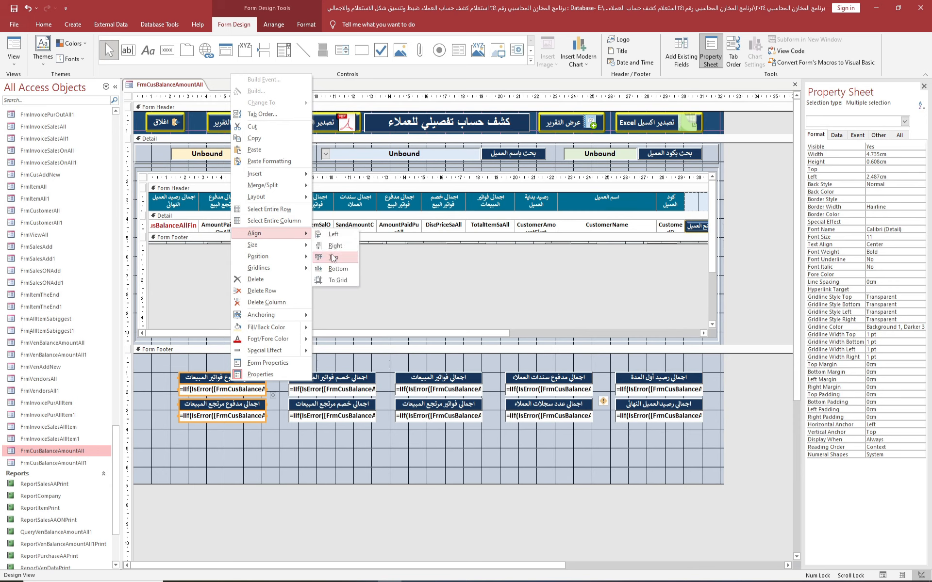
{"action": "left_click", "coordinate": [330, 241]}
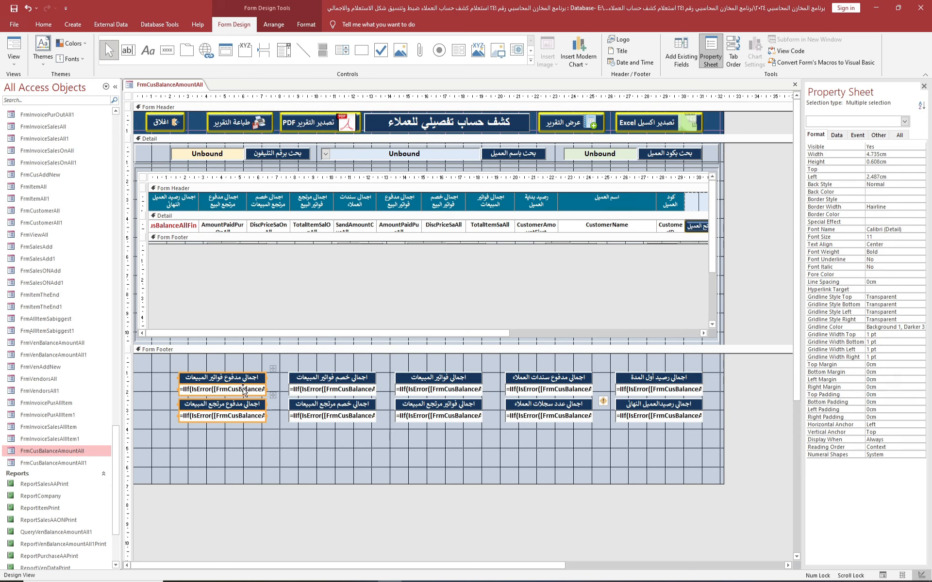
{"action": "left_click_drag", "start_coordinate": [239, 380], "coordinate": [231, 383]}
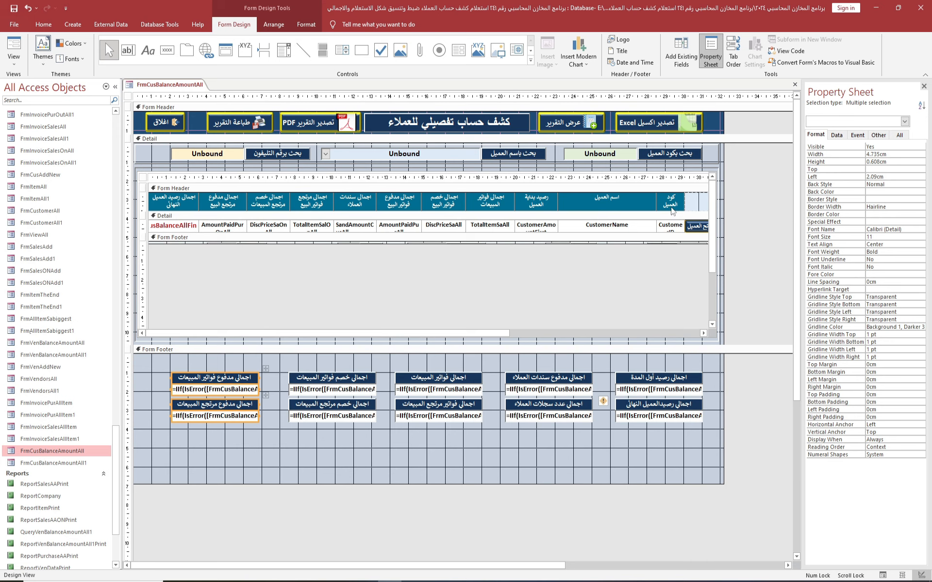
Step: Draw a rectangle around the opening and final balance totals, fitted to about 5.3 cm wide and 3 cm high
{"action": "left_click", "coordinate": [711, 342]}
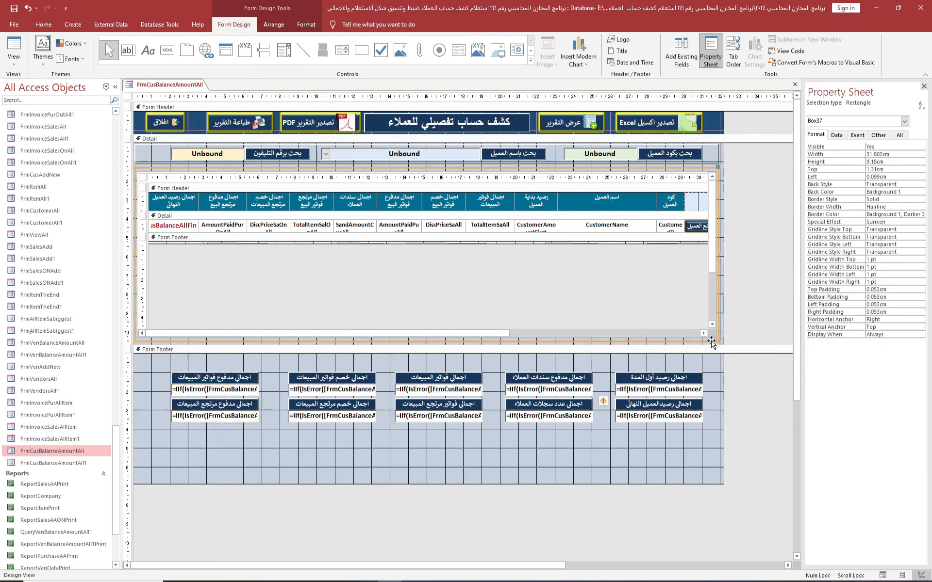
{"action": "left_click", "coordinate": [647, 441]}
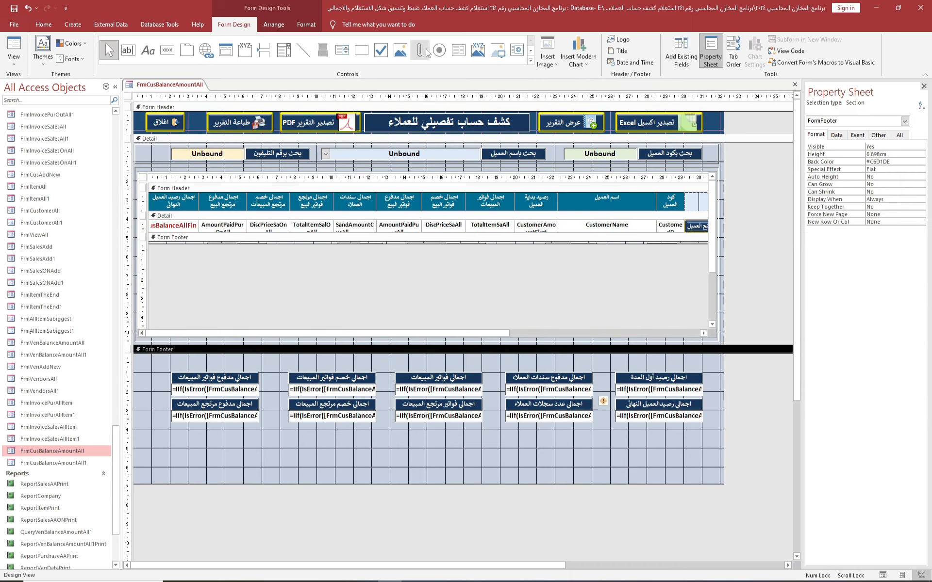
{"action": "left_click", "coordinate": [361, 50]}
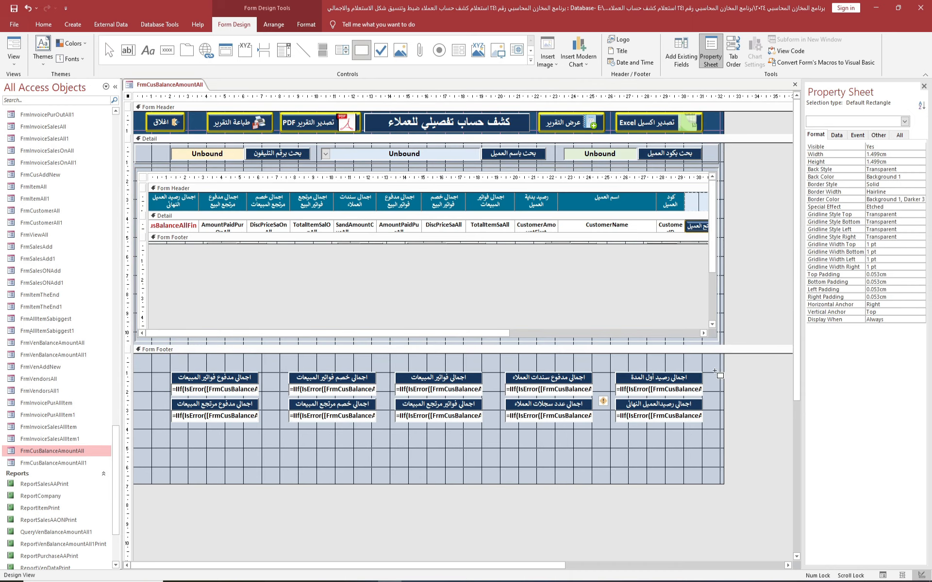
{"action": "left_click_drag", "start_coordinate": [706, 365], "coordinate": [608, 430]}
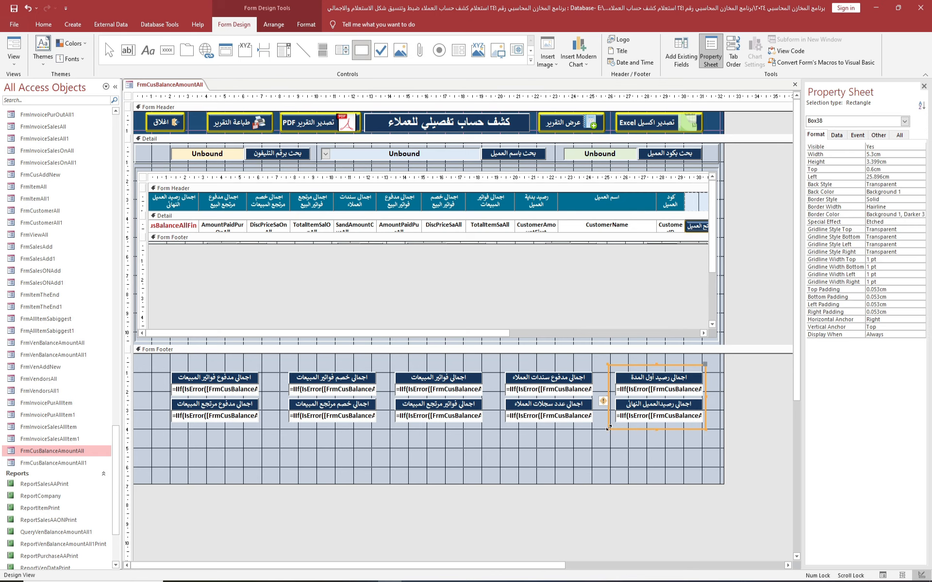
{"action": "left_click_drag", "start_coordinate": [658, 366], "coordinate": [665, 370]}
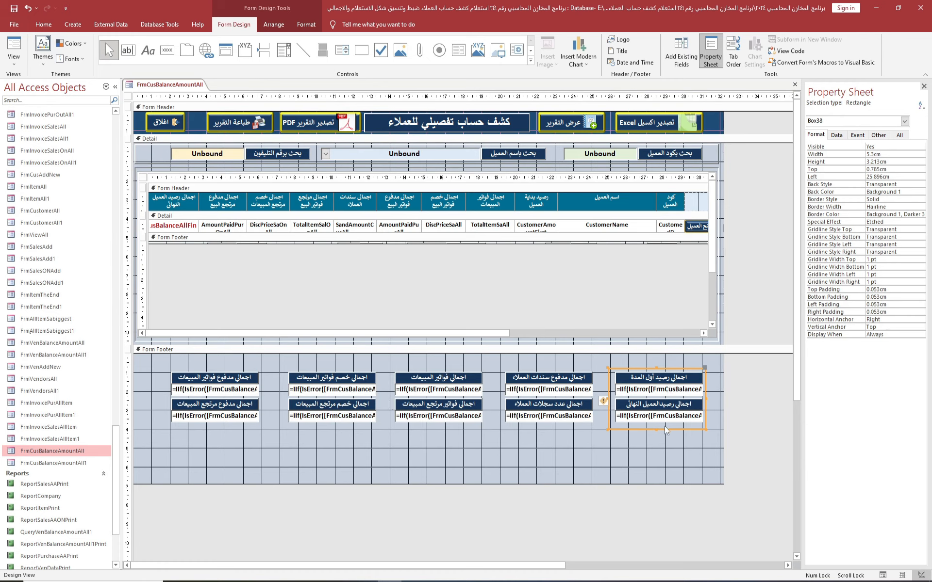
{"action": "left_click", "coordinate": [666, 447]}
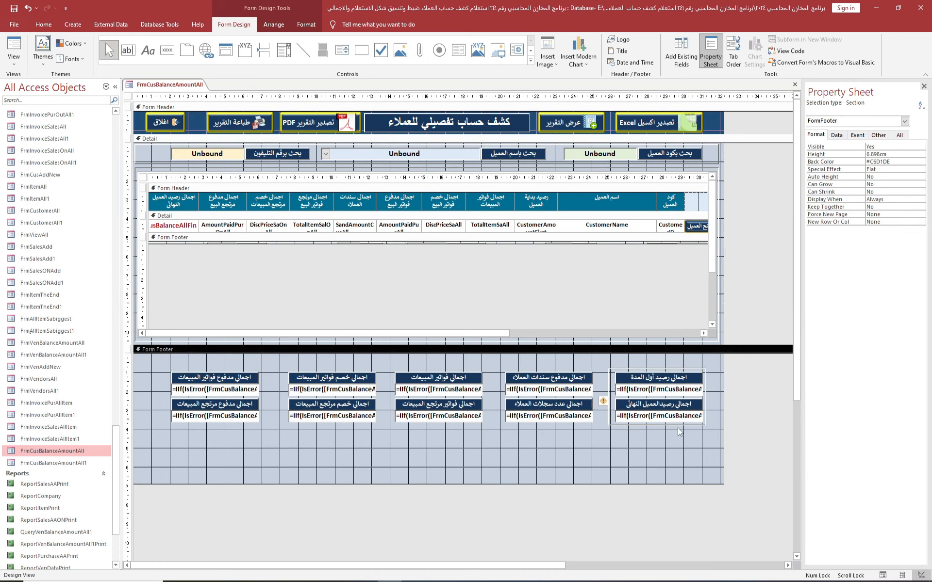
{"action": "left_click", "coordinate": [679, 425]}
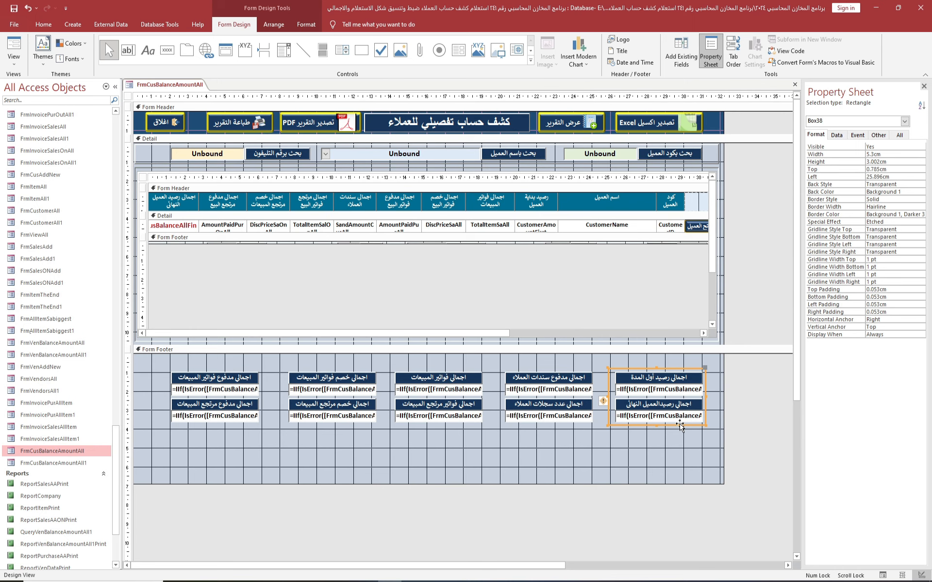
{"action": "left_click_drag", "start_coordinate": [680, 426], "coordinate": [681, 426]}
Step: Duplicate the rectangle and center the copy around the customer vouchers totals, with its left edge at about 20 cm
{"action": "key", "text": "ctrl+v"}
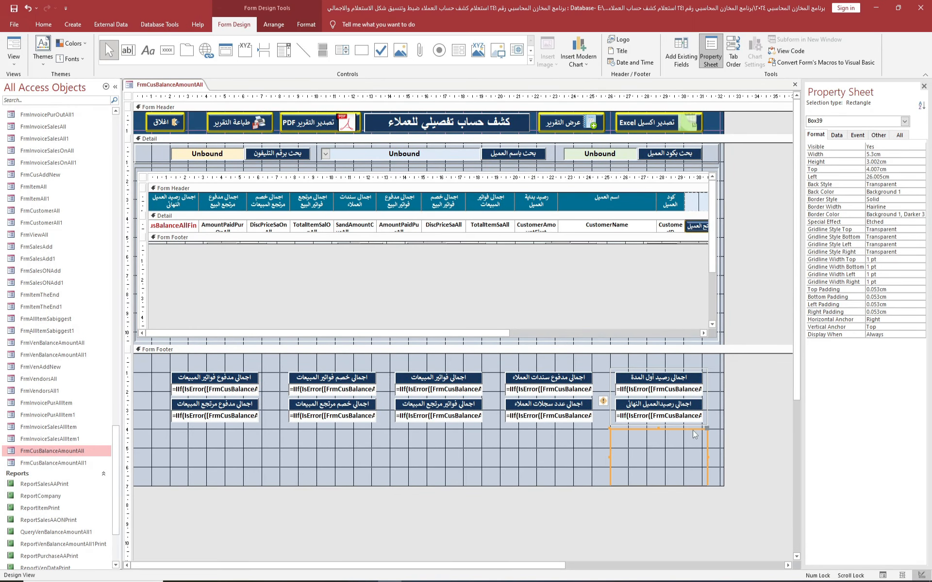
{"action": "left_click_drag", "start_coordinate": [692, 430], "coordinate": [593, 370]}
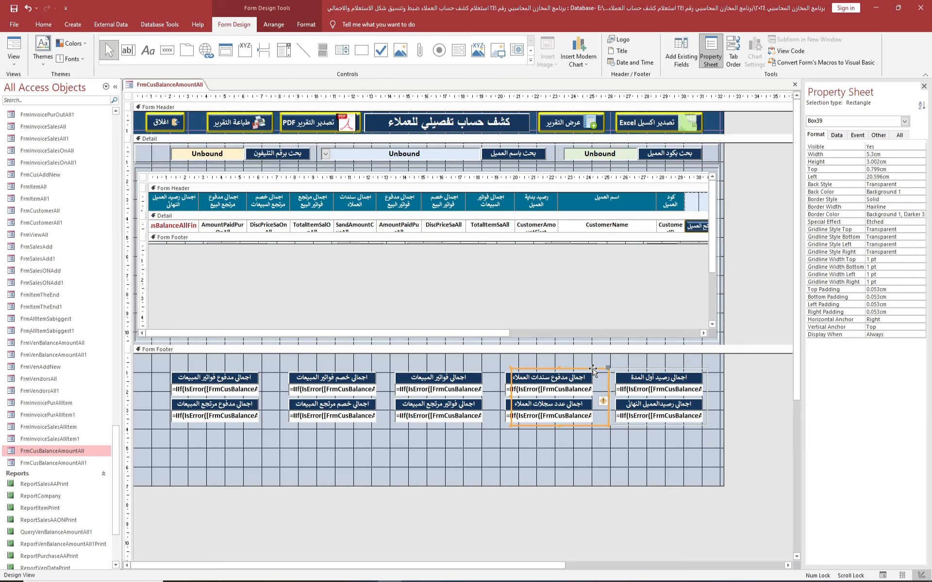
{"action": "key", "text": "Left"}
{"action": "key", "text": "Left"}
{"action": "key", "text": "Left"}
{"action": "key", "text": "Left"}
{"action": "key", "text": "Left"}
{"action": "key", "text": "Left"}
{"action": "key", "text": "Left"}
{"action": "key", "text": "Left"}
{"action": "key", "text": "Left"}
{"action": "key", "text": "Left"}
{"action": "key", "text": "Left"}
{"action": "key", "text": "Left"}
{"action": "key", "text": "Left"}
{"action": "key", "text": "Left"}
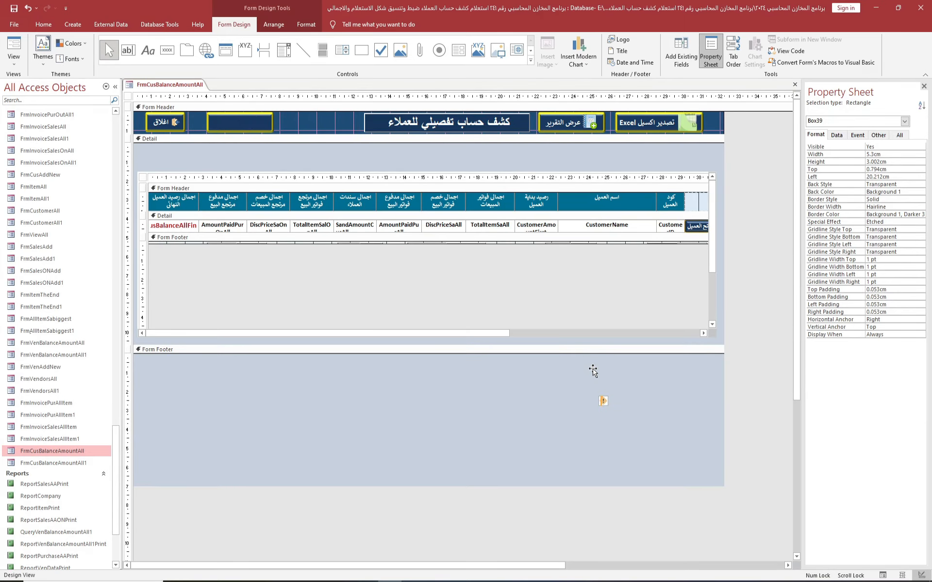
{"action": "key", "text": "Left"}
{"action": "key", "text": "Left"}
{"action": "key", "text": "Left"}
{"action": "key", "text": "Left"}
{"action": "key", "text": "Left"}
{"action": "key", "text": "Left"}
{"action": "key", "text": "Left"}
{"action": "key", "text": "Left"}
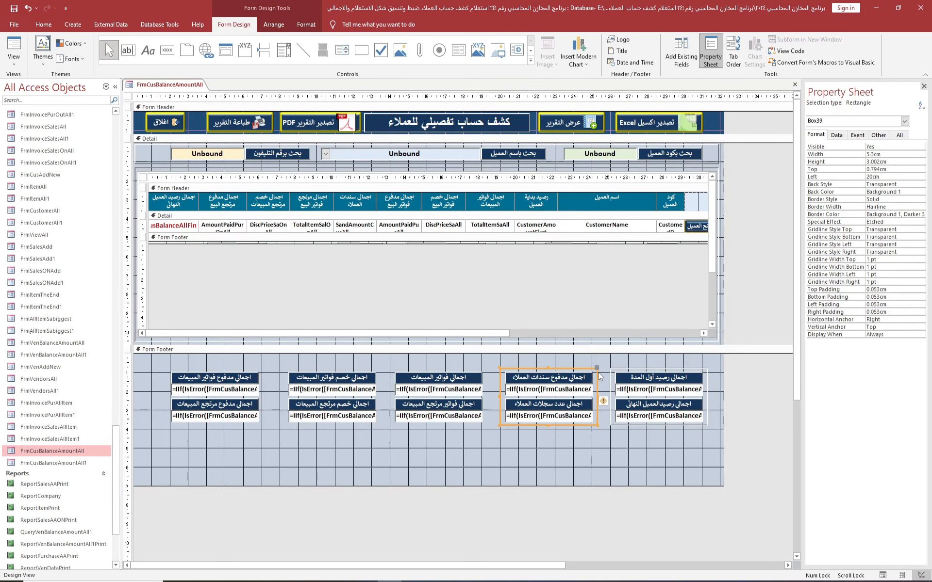
{"action": "key", "text": "Left"}
Step: Duplicate the rectangle again and resize the copy to frame all six sales and sales return totals
{"action": "key", "text": "ctrl+d"}
{"action": "left_click_drag", "start_coordinate": [562, 430], "coordinate": [464, 369]}
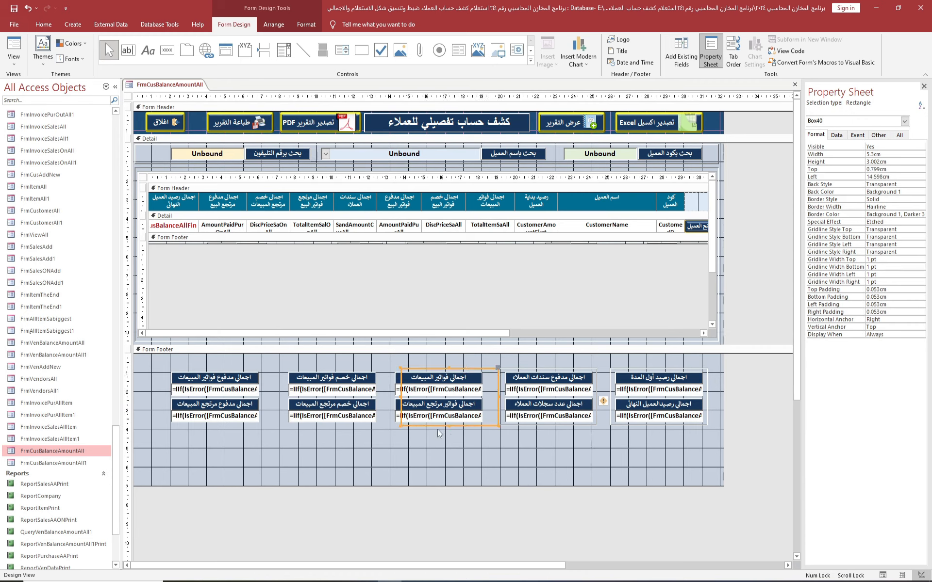
{"action": "left_click_drag", "start_coordinate": [401, 397], "coordinate": [159, 411]}
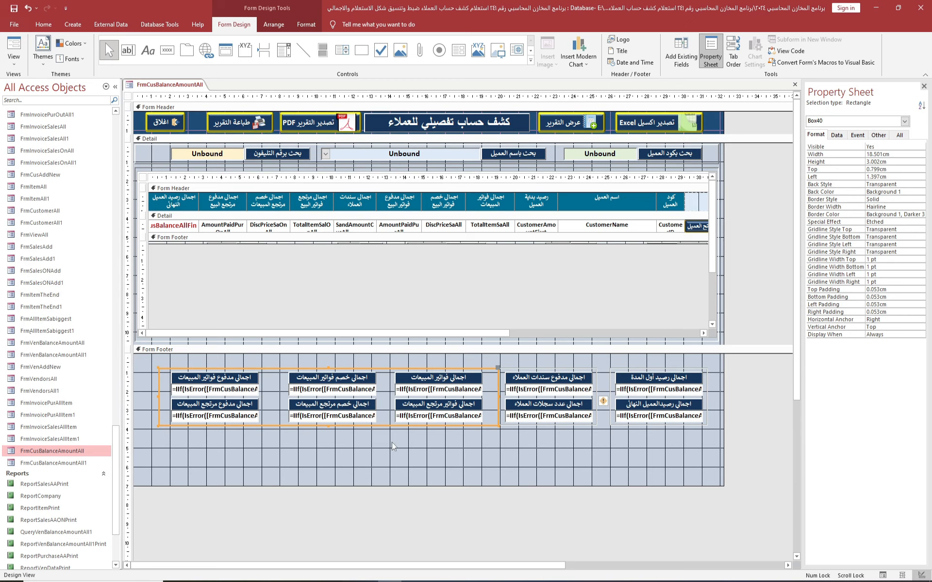
{"action": "left_click_drag", "start_coordinate": [498, 396], "coordinate": [490, 398]}
{"action": "left_click", "coordinate": [158, 450]}
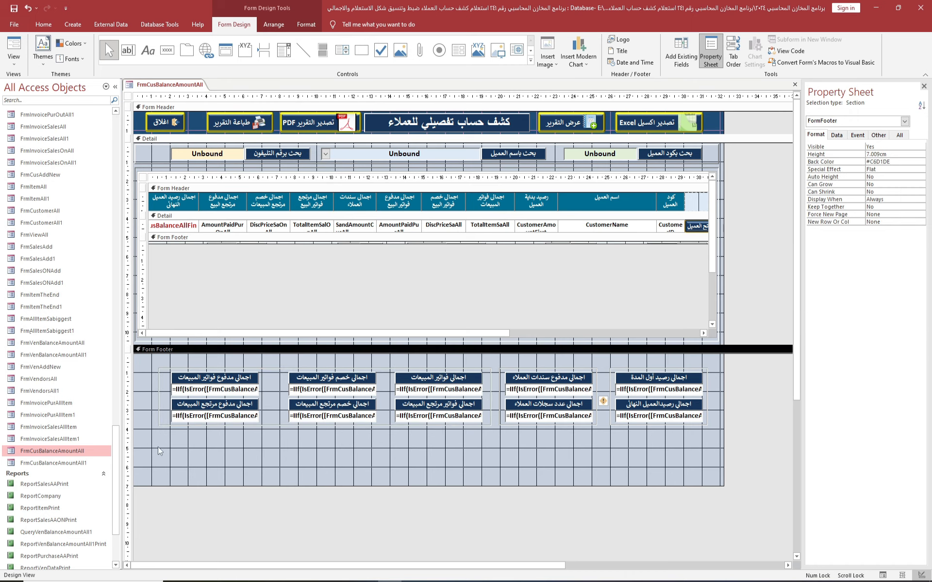
{"action": "left_click", "coordinate": [160, 401]}
{"action": "left_click_drag", "start_coordinate": [159, 397], "coordinate": [164, 396]}
Step: Shift the six sales and sales return totals together with their frame left, widening the gap to the customer vouchers group
{"action": "left_click_drag", "start_coordinate": [156, 441], "coordinate": [491, 360]}
{"action": "key", "text": "Left"}
{"action": "key", "text": "Left"}
{"action": "key", "text": "Left"}
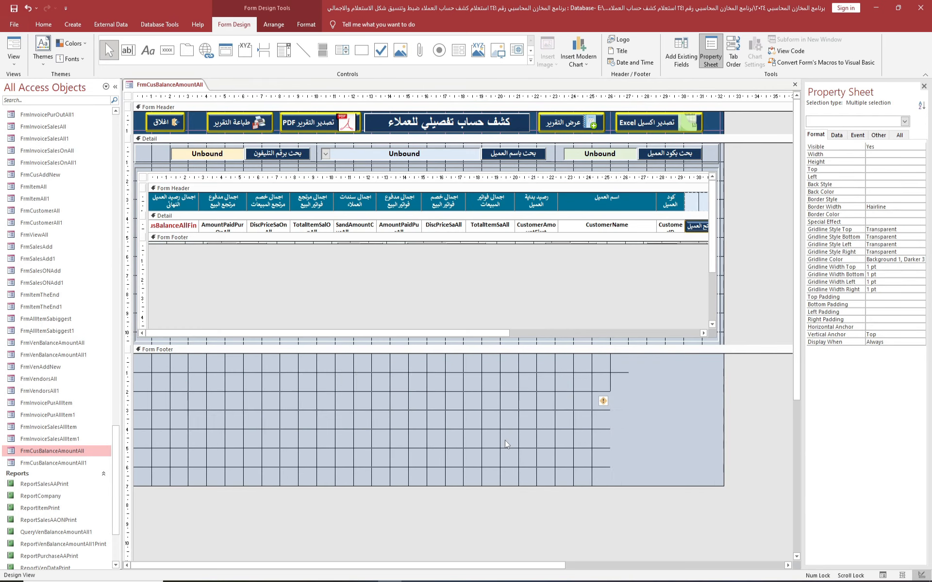
{"action": "key", "text": "Left"}
{"action": "key", "text": "Left"}
{"action": "key", "text": "Left"}
{"action": "key", "text": "Left"}
{"action": "key", "text": "Left"}
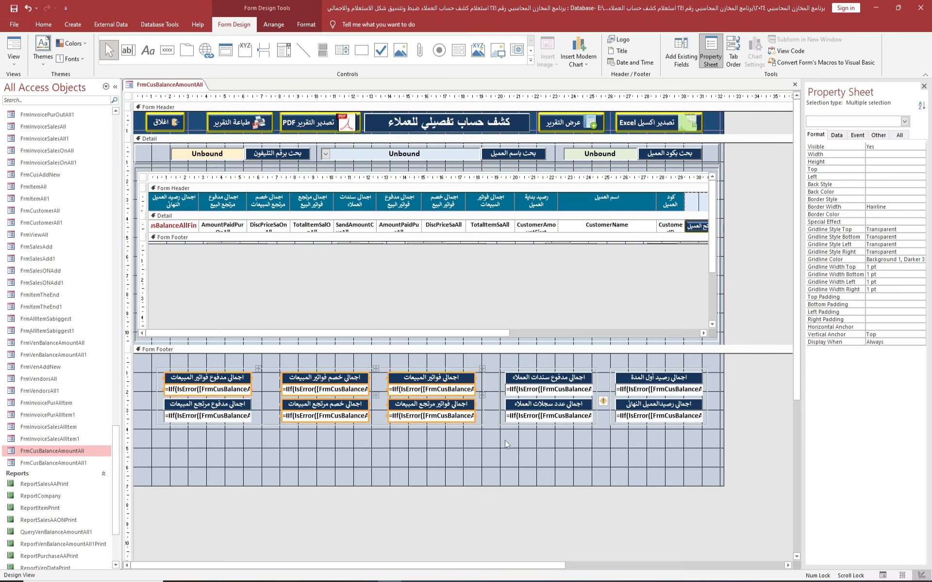
{"action": "key", "text": "Left"}
{"action": "key", "text": "Left"}
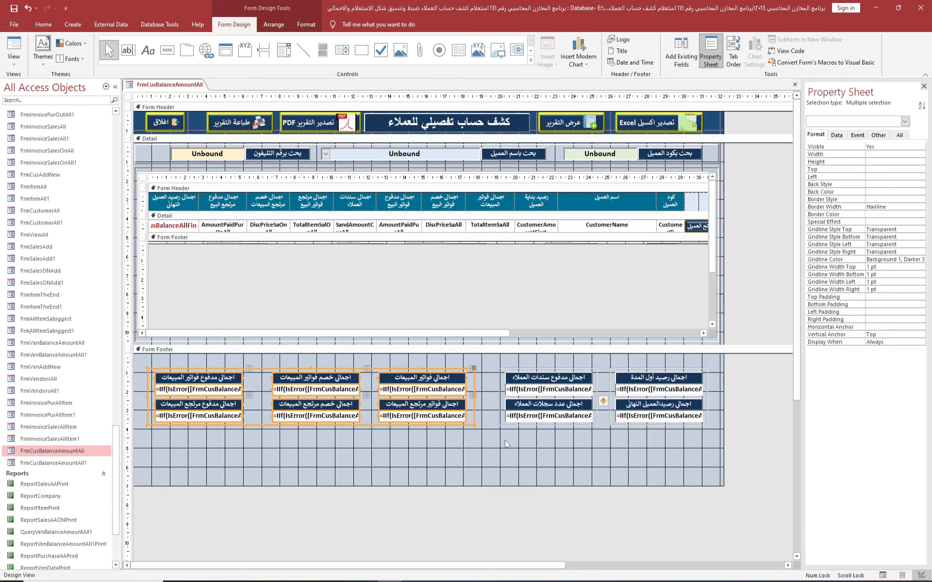
{"action": "key", "text": "Left"}
{"action": "key", "text": "Left"}
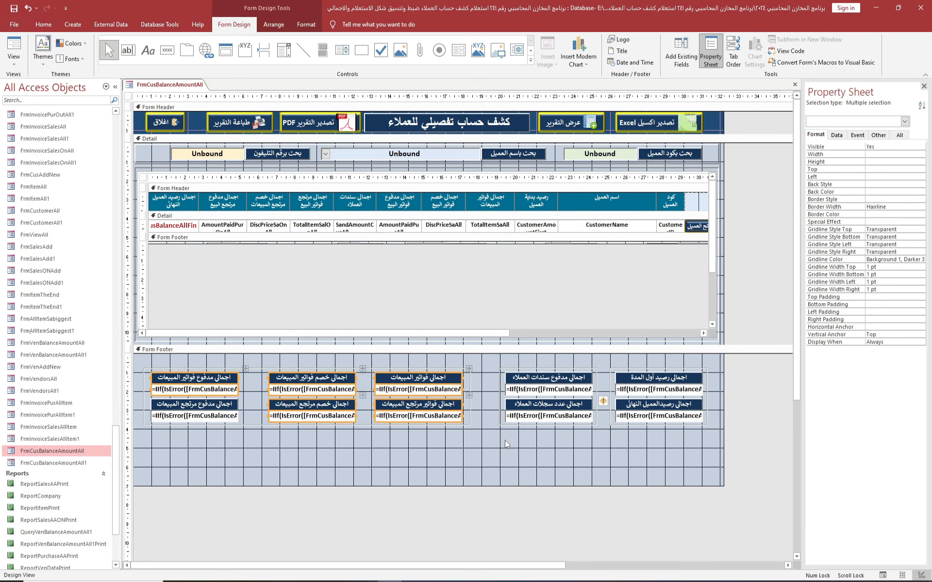
{"action": "key", "text": "Left"}
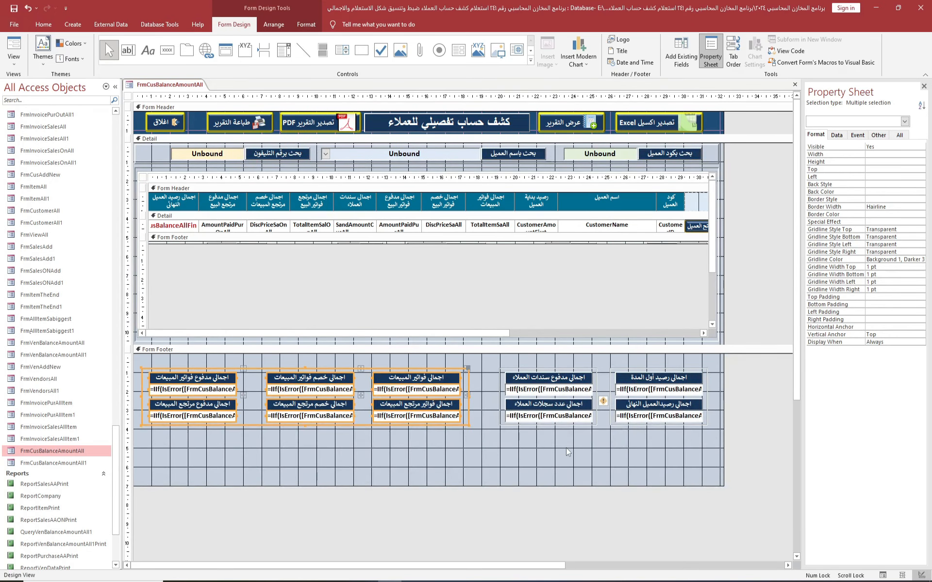
Step: Shift the two customer vouchers totals together with their frame slightly left, away from the opening and final balance group
{"action": "left_click_drag", "start_coordinate": [565, 447], "coordinate": [534, 363]}
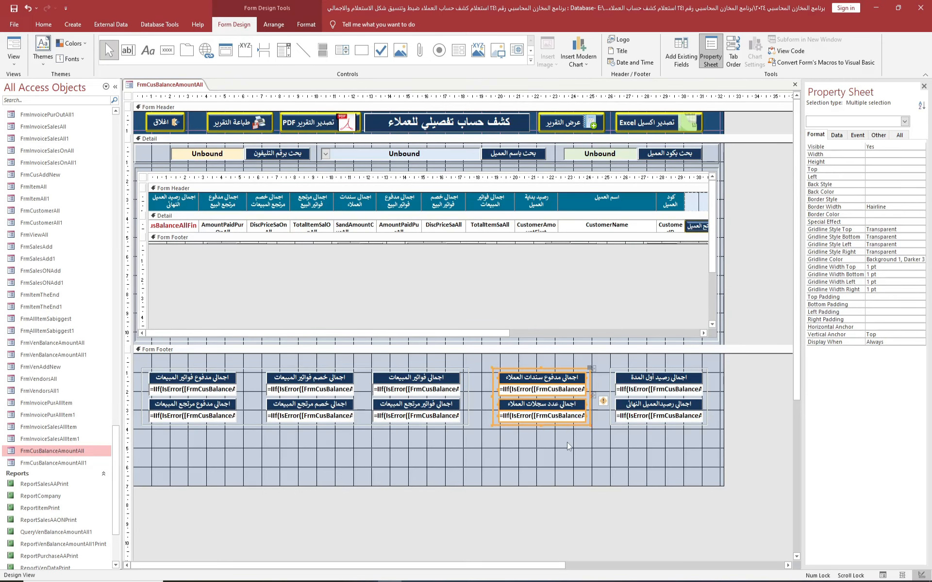
{"action": "left_click", "coordinate": [567, 441]}
Step: Fill the opening and final balance text boxes with light green (Accent 6, Lighter 80%)
{"action": "left_click", "coordinate": [662, 391]}
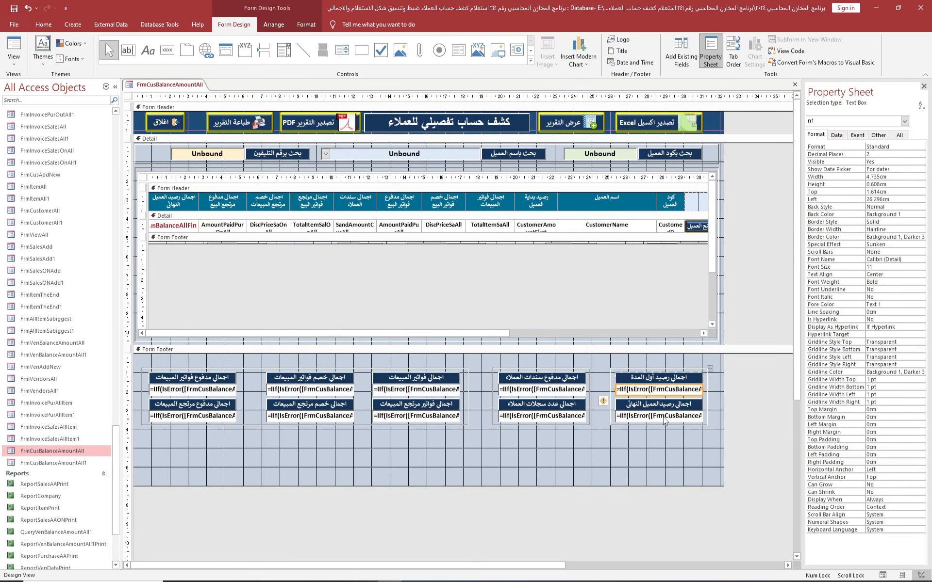
{"action": "left_click", "coordinate": [664, 417], "text": "shift"}
{"action": "left_click", "coordinate": [306, 24]}
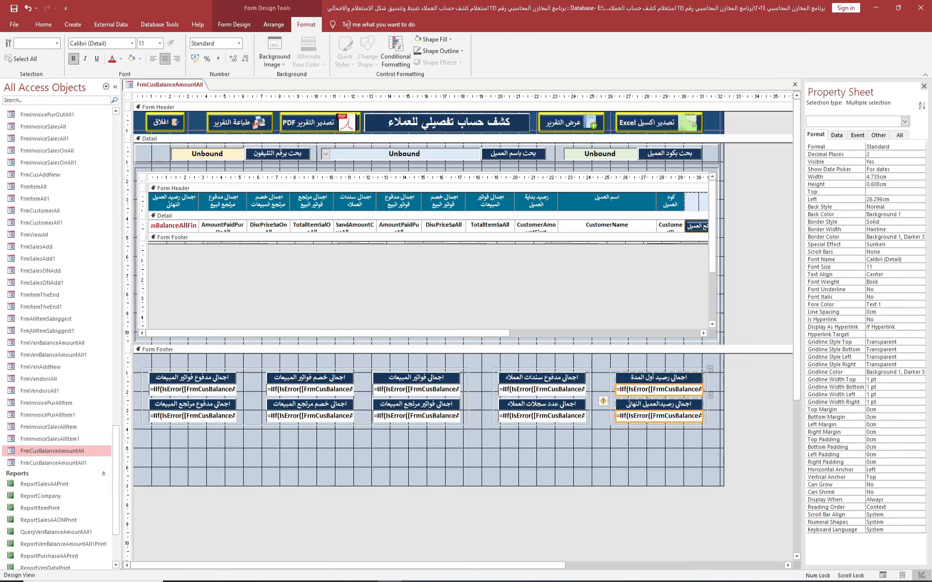
{"action": "left_click", "coordinate": [434, 40]}
{"action": "left_click", "coordinate": [492, 84]}
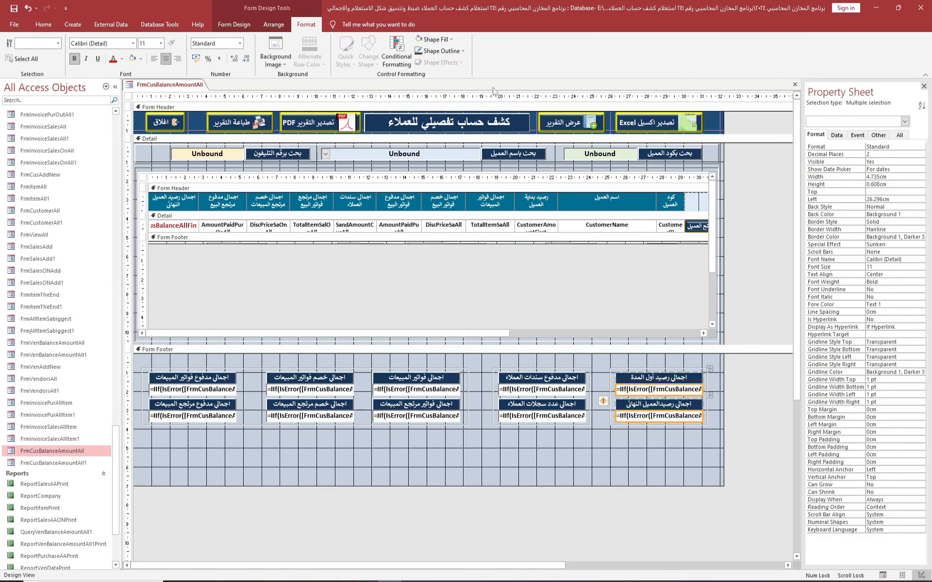
Step: Fill the customer vouchers paid and customer records count text boxes with the lightest blue theme shade
{"action": "left_click", "coordinate": [557, 390]}
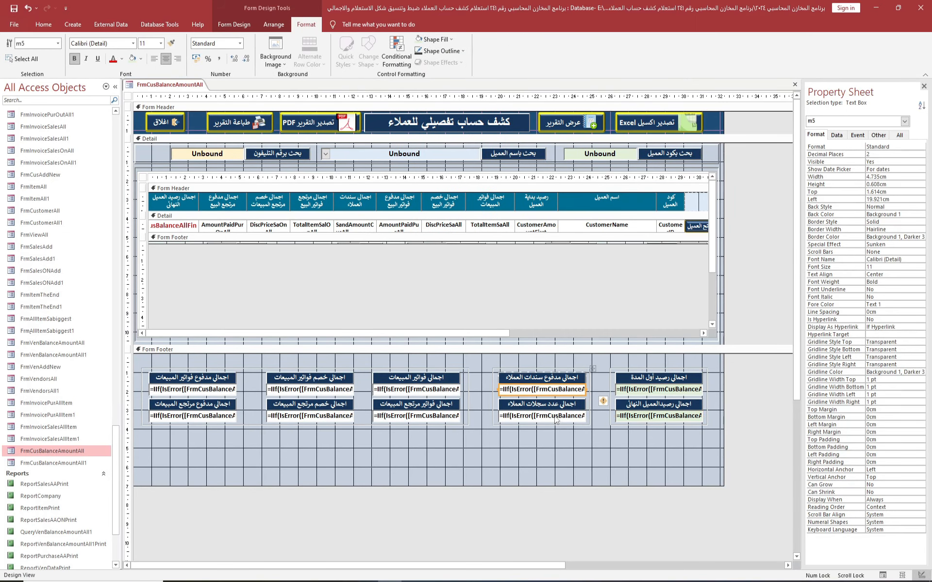
{"action": "left_click", "coordinate": [557, 418], "text": "shift"}
{"action": "left_click", "coordinate": [434, 39]}
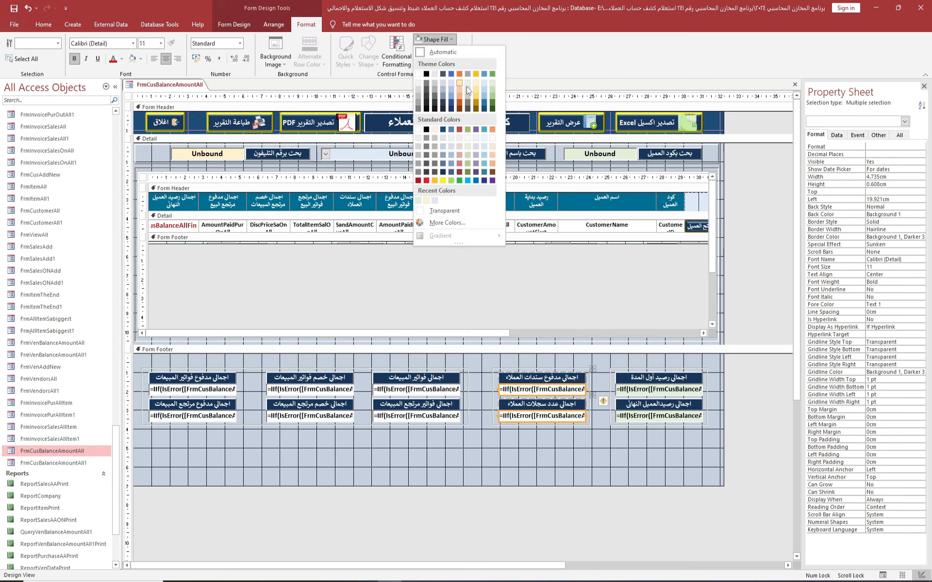
{"action": "left_click", "coordinate": [484, 83]}
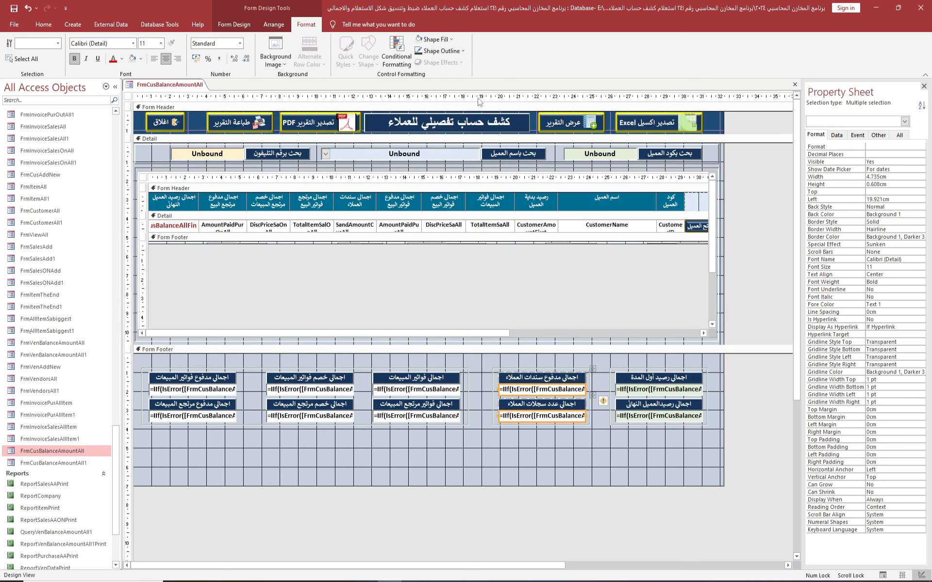
Step: Fill the three sales invoice, discount and paid text boxes in the upper row with light gold (Accent 4, Lighter 80%)
{"action": "left_click", "coordinate": [412, 391]}
{"action": "left_click", "coordinate": [339, 392], "text": "shift"}
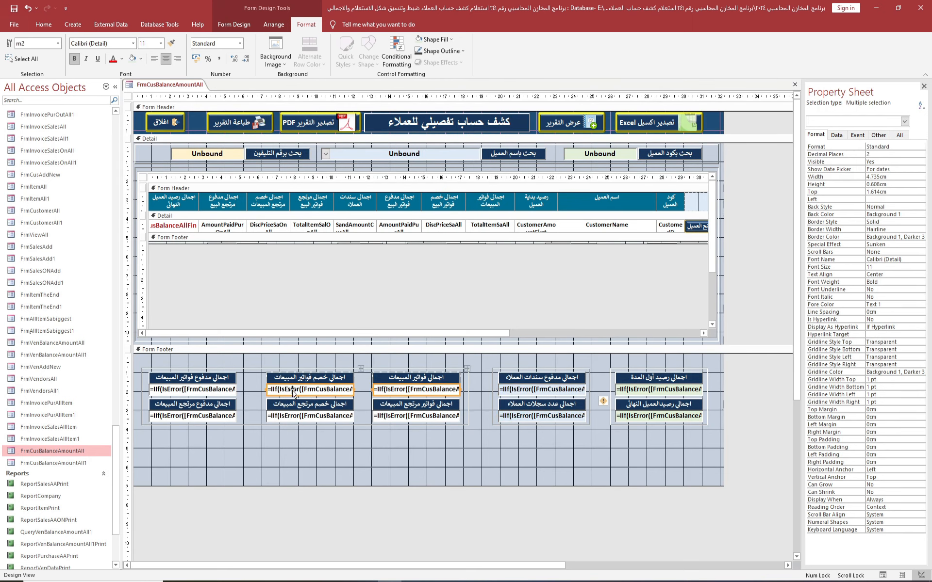
{"action": "left_click", "coordinate": [228, 392], "text": "shift"}
{"action": "left_click", "coordinate": [436, 39]}
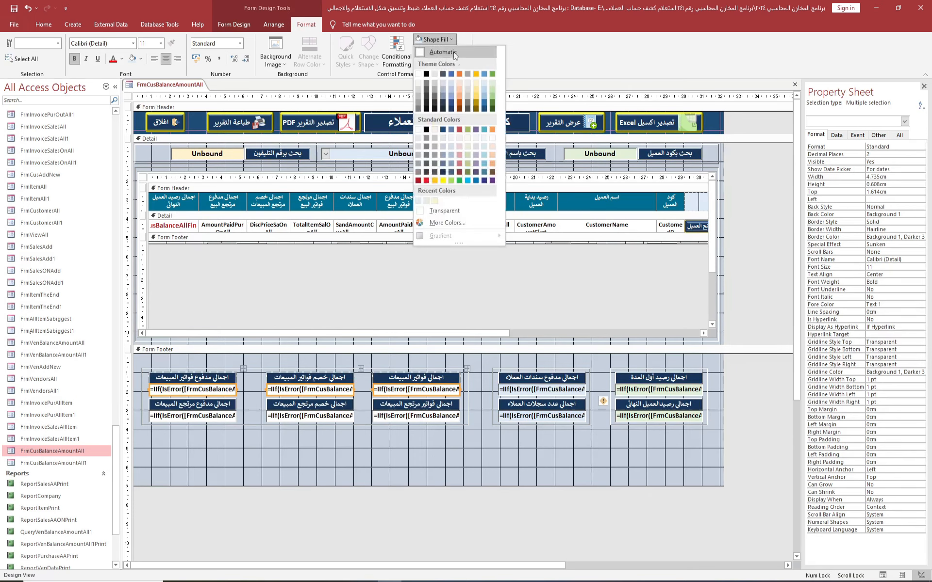
{"action": "left_click", "coordinate": [476, 83]}
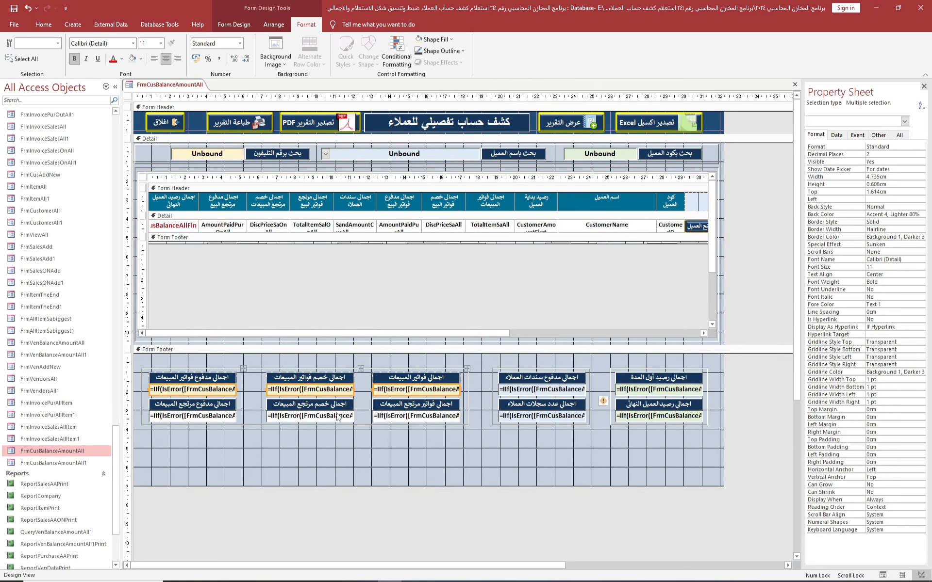
Step: Fill the three sales return text boxes in the lower row with the lightest purple standard shade
{"action": "left_click", "coordinate": [381, 416]}
{"action": "left_click", "coordinate": [330, 418], "text": "shift"}
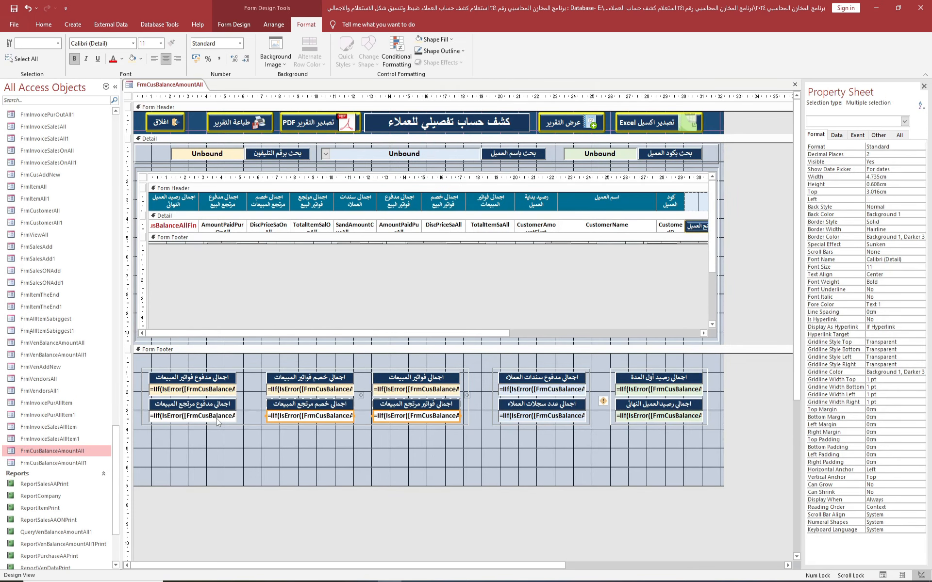
{"action": "left_click", "coordinate": [218, 418], "text": "shift"}
{"action": "left_click", "coordinate": [441, 41]}
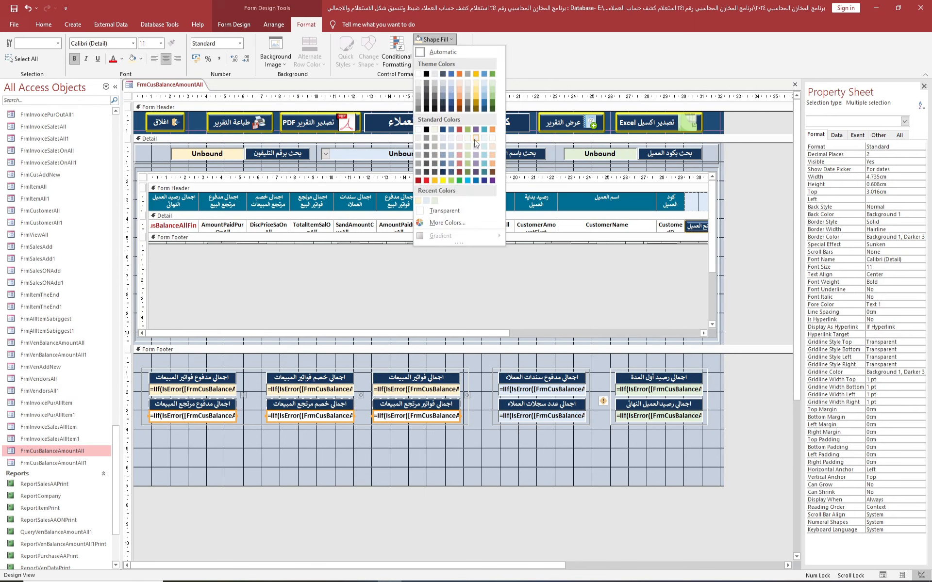
{"action": "left_click", "coordinate": [474, 139]}
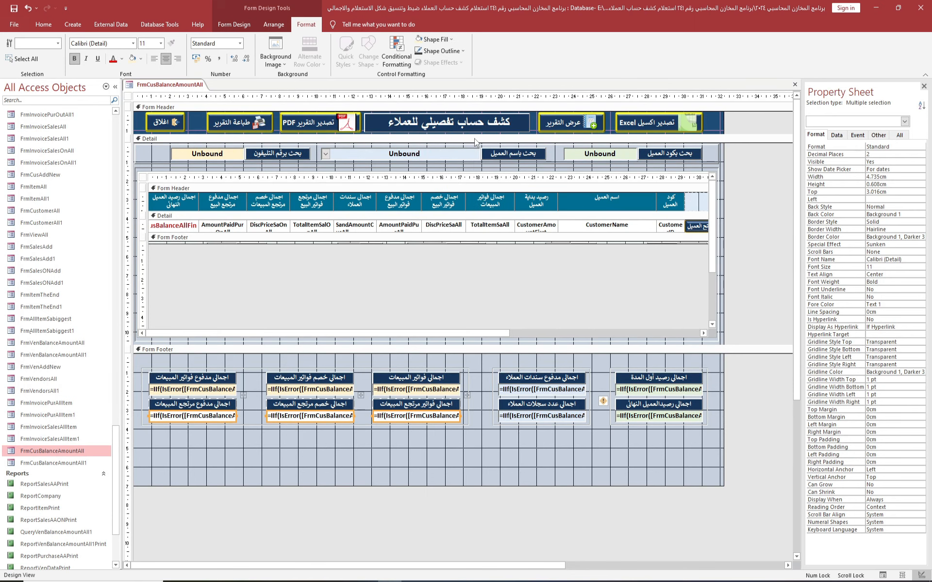
{"action": "left_click", "coordinate": [354, 456]}
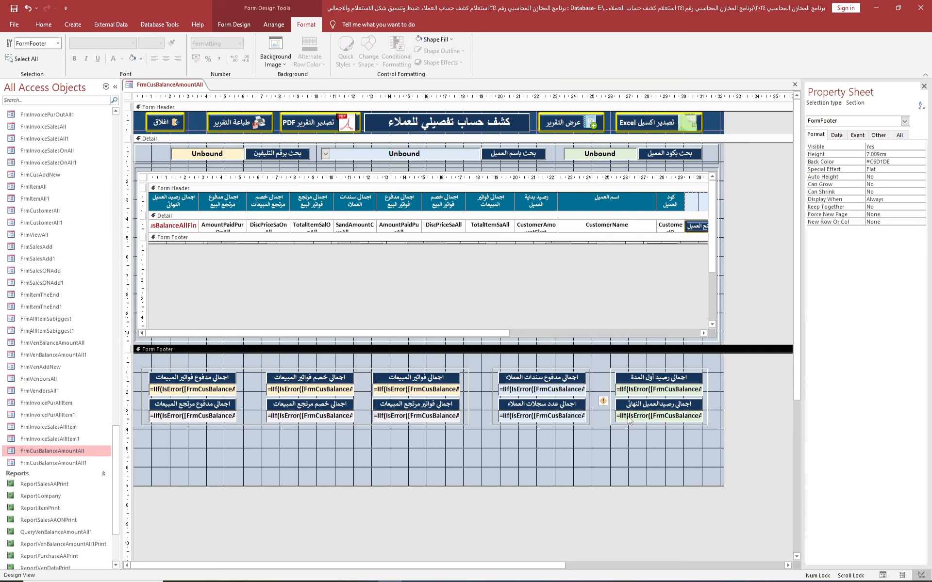
Step: Set the font colour of the final customer balance text box to red (#FF0000)
{"action": "left_click", "coordinate": [658, 419]}
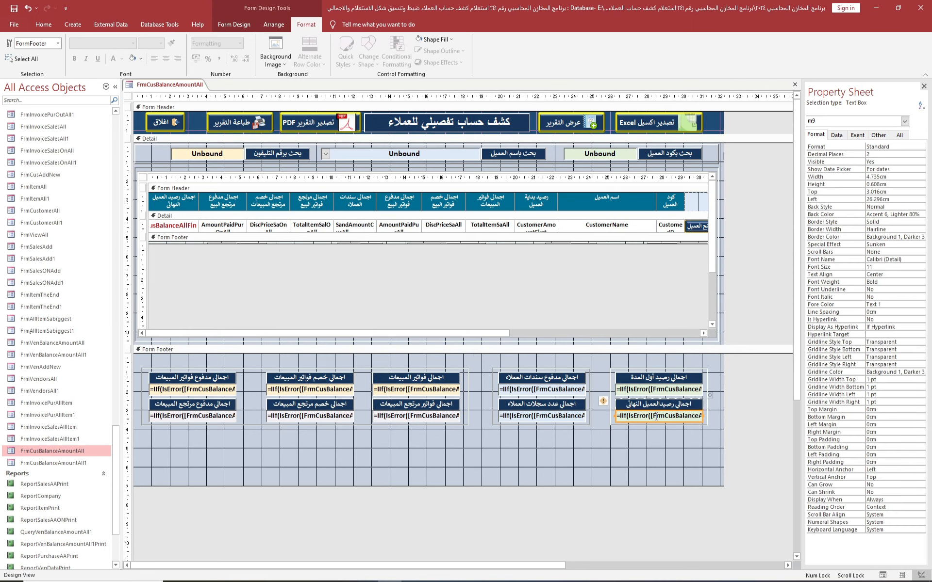
{"action": "left_click", "coordinate": [112, 58]}
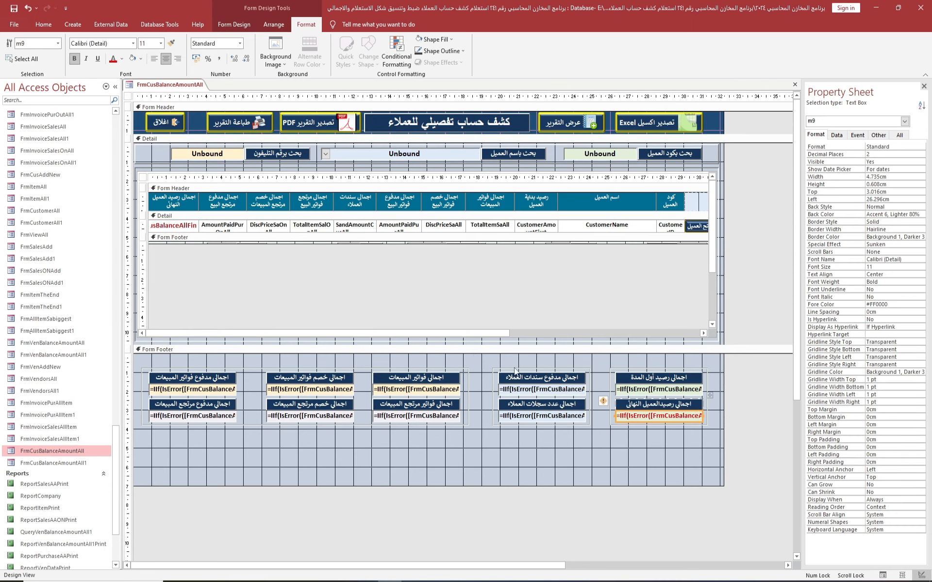
{"action": "left_click", "coordinate": [589, 450]}
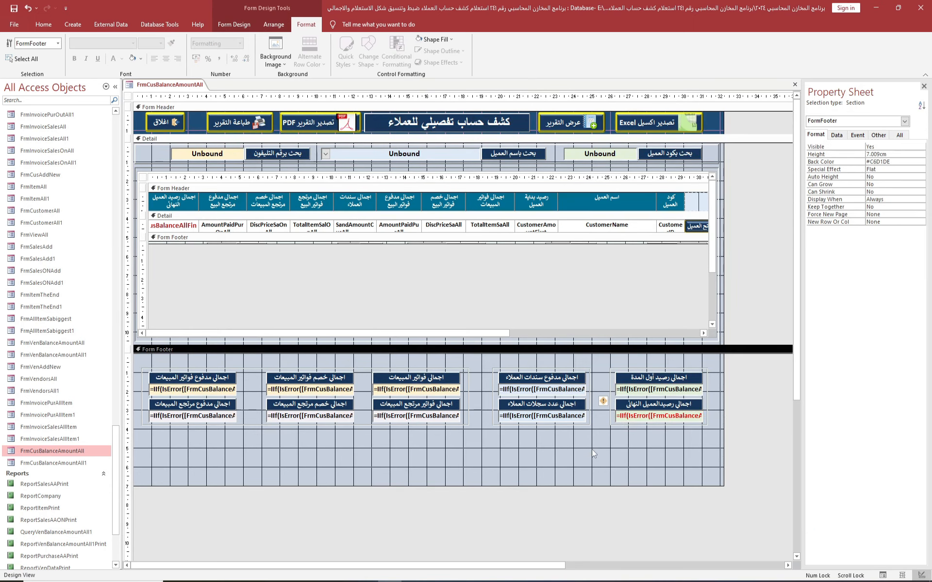
Step: Move all footer totals and their frames up to about 0.1 cm from the footer's top, and shorten the footer to about 3.3 cm
{"action": "left_click_drag", "start_coordinate": [714, 363], "coordinate": [136, 435]}
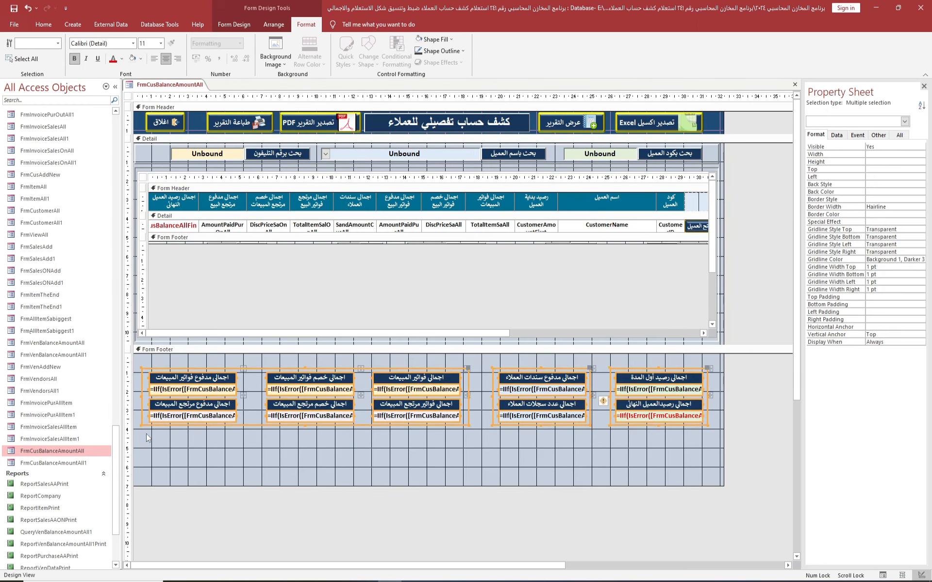
{"action": "key", "text": "Up"}
{"action": "key", "text": "Up"}
{"action": "key", "text": "Up"}
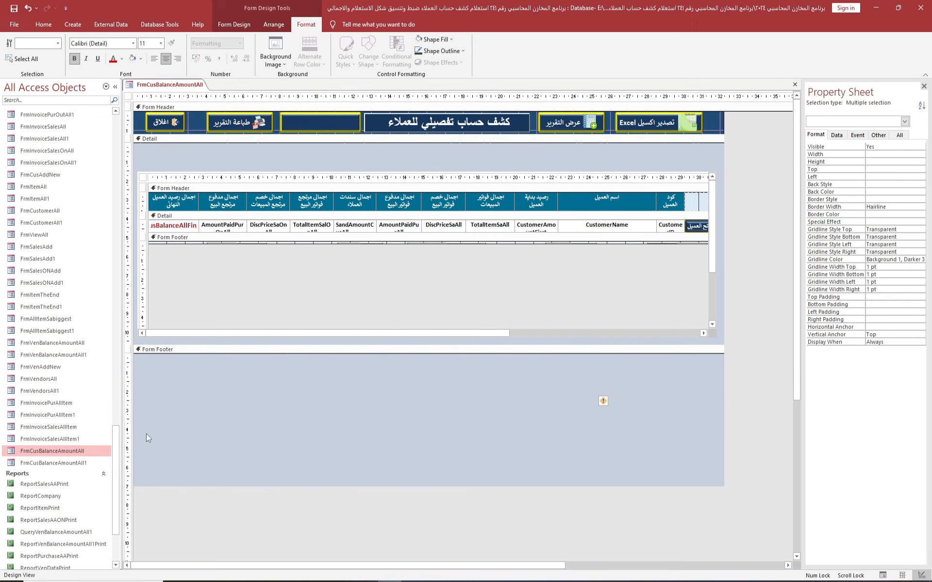
{"action": "key", "text": "Up"}
{"action": "key", "text": "Up"}
{"action": "key", "text": "Up"}
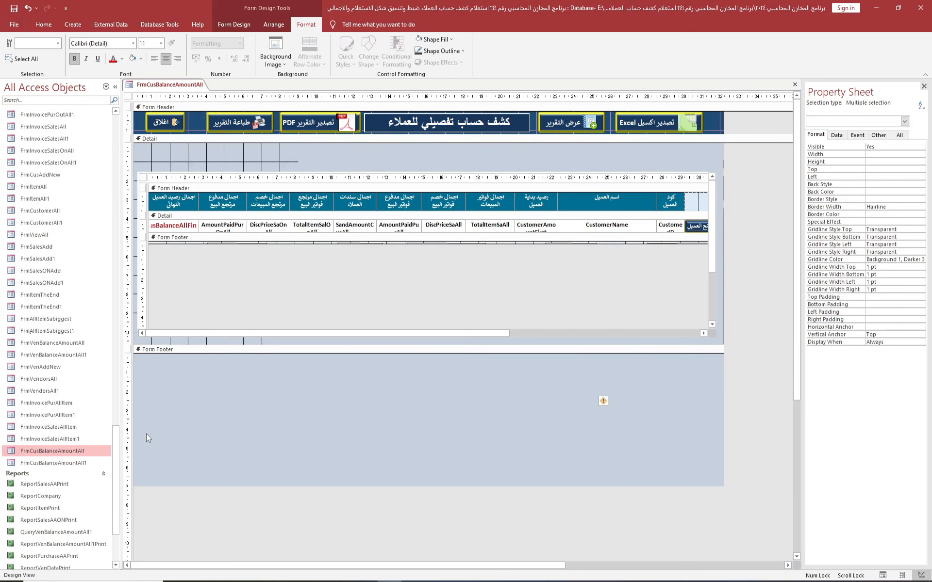
{"action": "key", "text": "Up"}
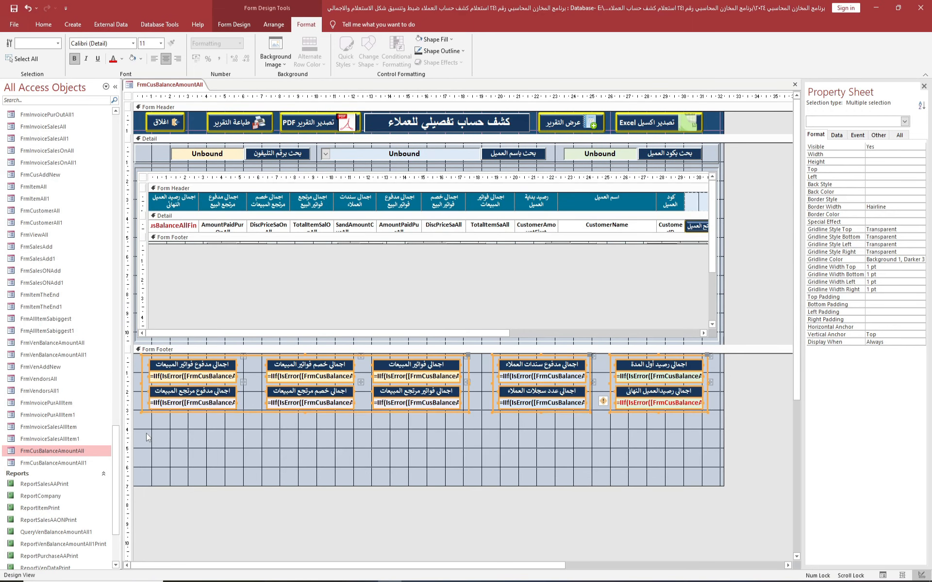
{"action": "left_click", "coordinate": [717, 484]}
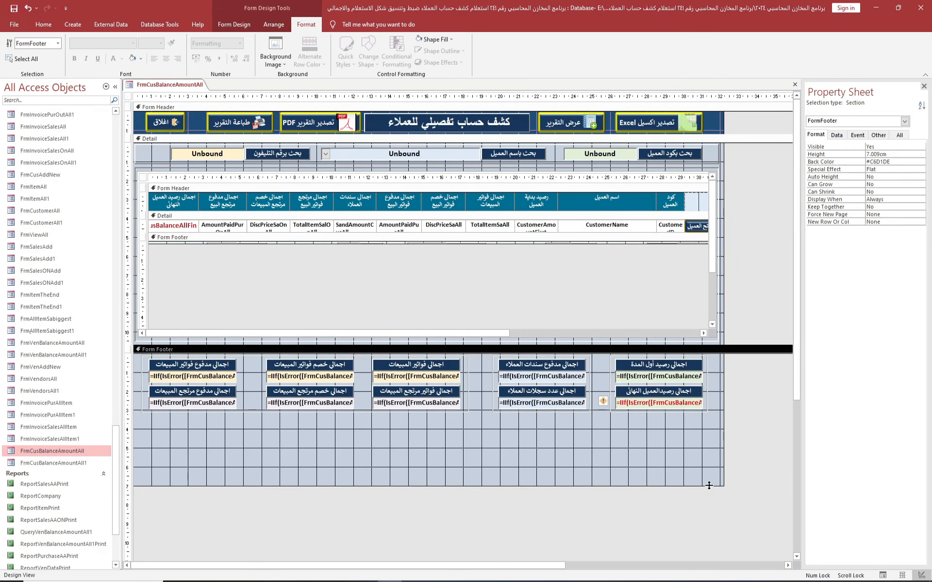
{"action": "left_click_drag", "start_coordinate": [709, 486], "coordinate": [708, 416]}
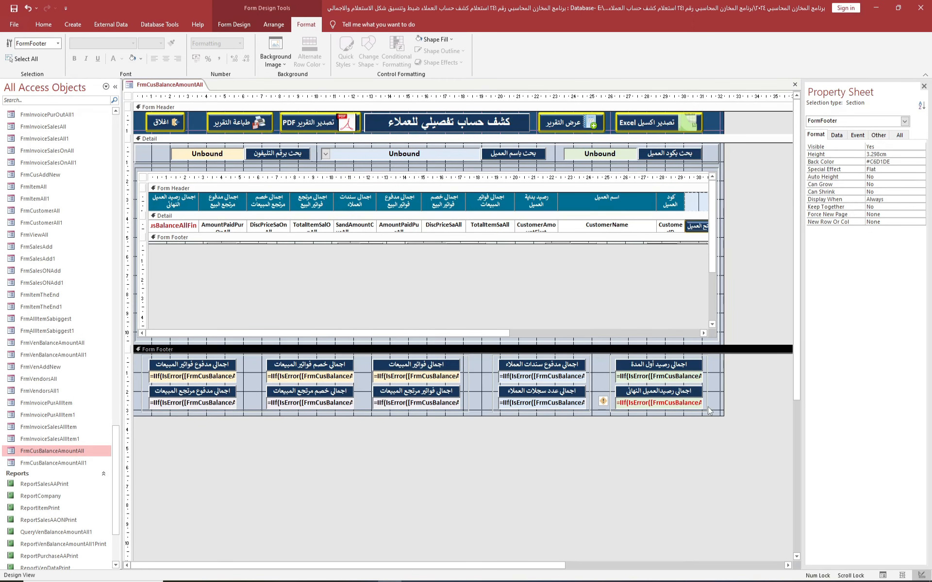
Step: Apply the Raised special effect to the rectangle around the opening and final balance totals
{"action": "left_click", "coordinate": [707, 409]}
{"action": "right_click", "coordinate": [707, 409]}
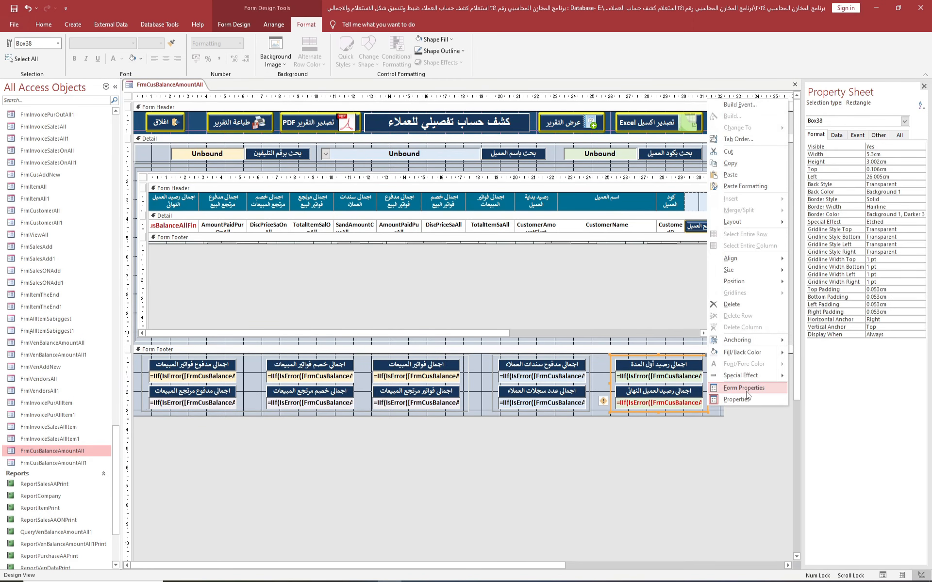
{"action": "left_click", "coordinate": [794, 382]}
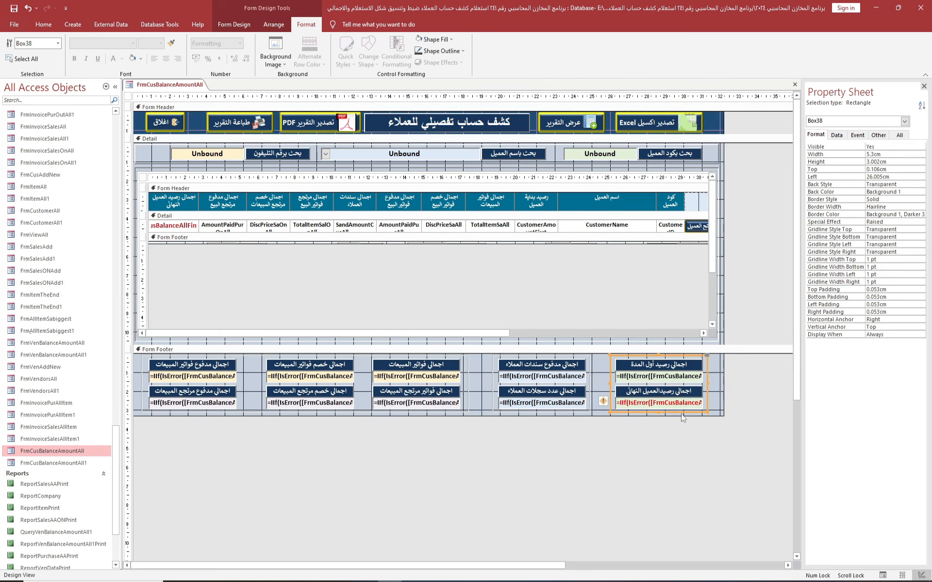
Step: Change the special effect of the rectangle framing the six sales and sales return totals
{"action": "left_click", "coordinate": [468, 412]}
{"action": "right_click", "coordinate": [469, 413]}
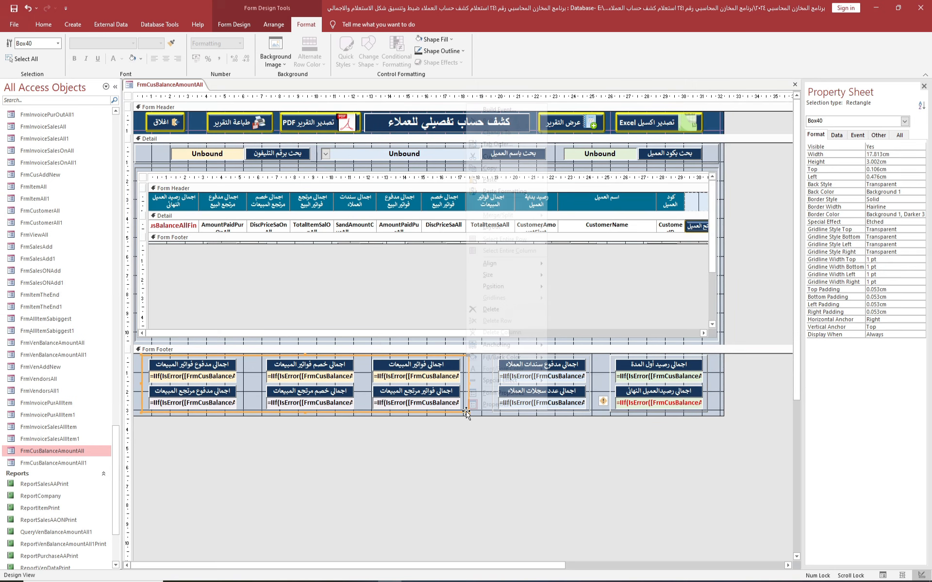
{"action": "mouse_move", "coordinate": [503, 383]}
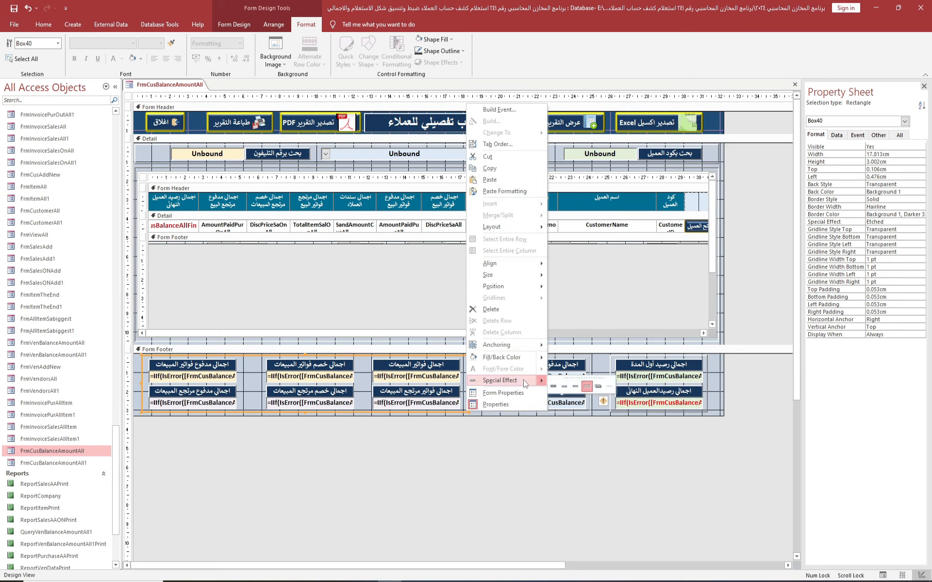
{"action": "left_click", "coordinate": [575, 387]}
{"action": "left_click", "coordinate": [565, 455]}
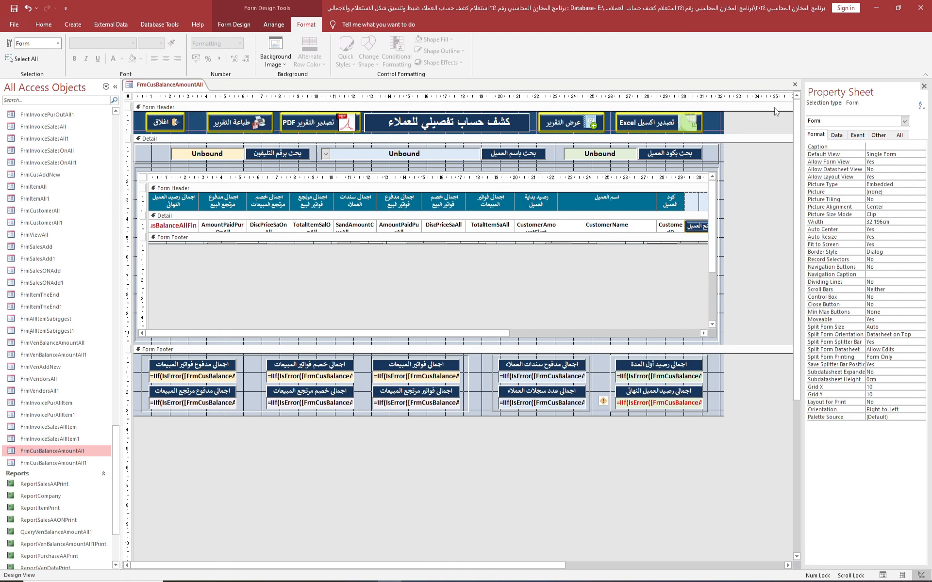
Step: Close the form with its design changes saved, and reopen FrmCusBalanceAmountAll in Form view
{"action": "left_click", "coordinate": [795, 85]}
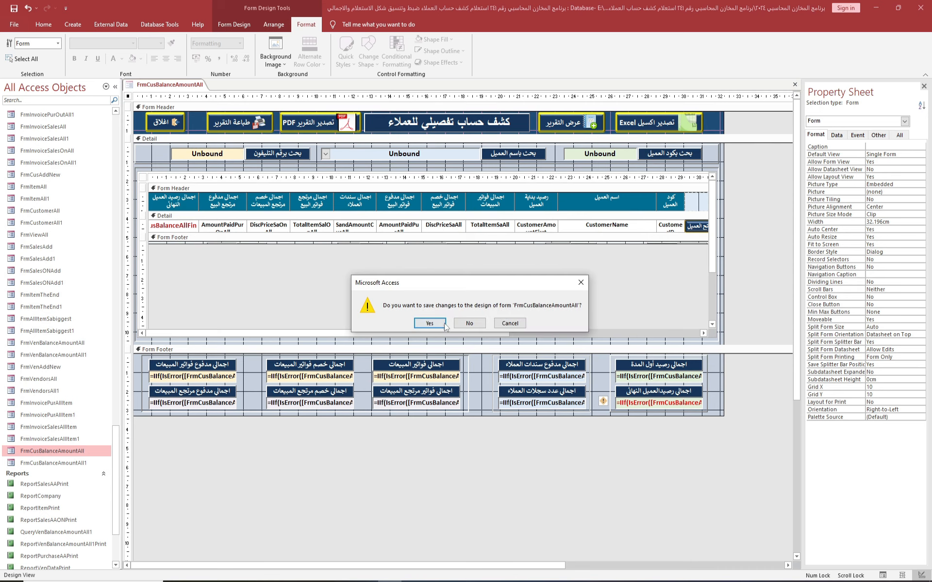
{"action": "left_click", "coordinate": [437, 326]}
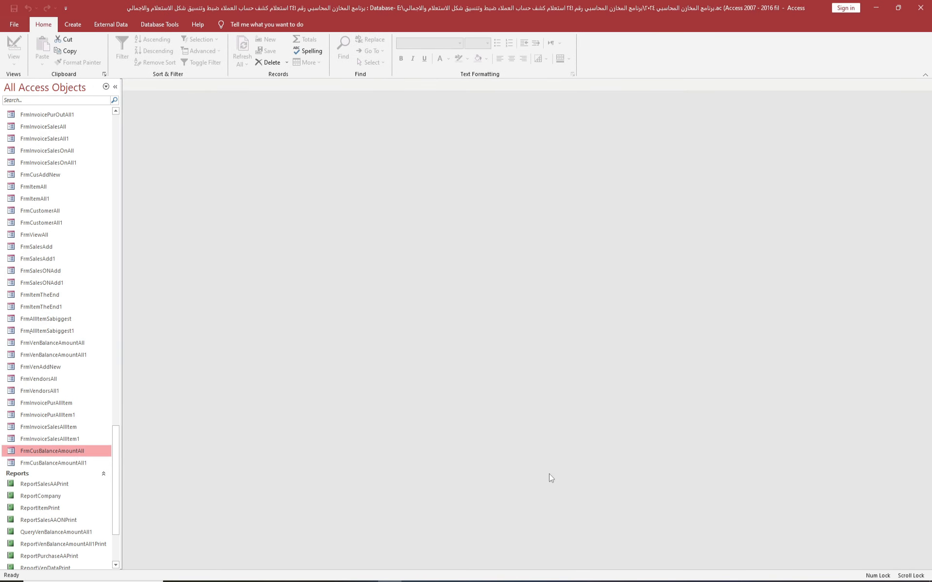
{"action": "key", "text": "Return"}
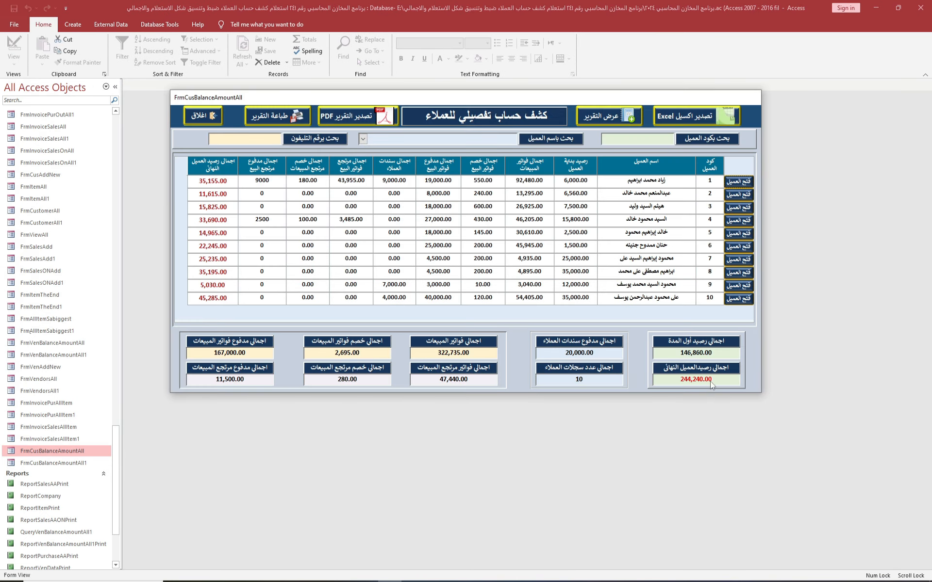